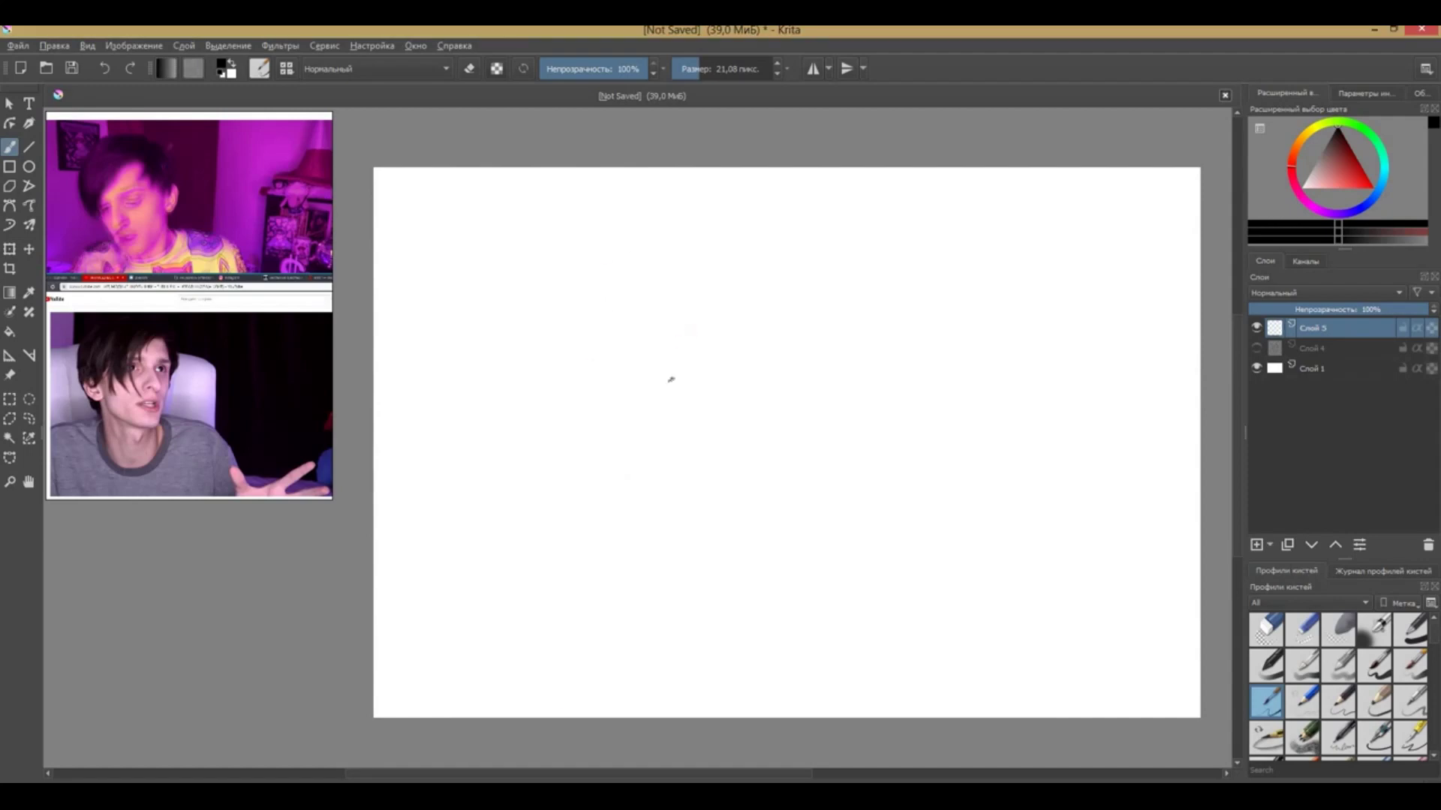
# Sketch the head outline, ear, jaw and cheek lines, erasing a stray face stroke
pyautogui.moveTo(599, 359); pyautogui.dragTo(609, 405)
pyautogui.moveTo(622, 412)
pyautogui.mouseDown()
pyautogui.moveTo(650, 449)
pyautogui.moveTo(642, 503)
pyautogui.mouseUp()
pyautogui.moveTo(743, 458); pyautogui.dragTo(713, 469)
pyautogui.moveTo(758, 363); pyautogui.dragTo(755, 411)
pyautogui.hotkey('ctrl', 'z')
pyautogui.moveTo(725, 360); pyautogui.dragTo(739, 392)
pyautogui.moveTo(717, 410); pyautogui.dragTo(741, 403)
pyautogui.press('e')
pyautogui.moveTo(726, 347); pyautogui.dragTo(737, 359)
pyautogui.press('e')
# Sketch the neck, shoulder lines, torso curve and collar, hatching and darkening the neck
pyautogui.moveTo(620, 420); pyautogui.dragTo(644, 510)
pyautogui.moveTo(741, 466); pyautogui.dragTo(865, 522)
pyautogui.moveTo(628, 469); pyautogui.dragTo(507, 541)
pyautogui.moveTo(612, 488)
pyautogui.mouseDown()
pyautogui.moveTo(649, 533)
pyautogui.moveTo(747, 525)
pyautogui.mouseUp()
pyautogui.moveTo(743, 469); pyautogui.dragTo(758, 540)
pyautogui.moveTo(620, 526); pyautogui.dragTo(751, 563)
pyautogui.moveTo(612, 476); pyautogui.dragTo(623, 532)
pyautogui.moveTo(675, 491)
pyautogui.mouseDown()
pyautogui.moveTo(703, 528)
pyautogui.moveTo(739, 466)
pyautogui.mouseUp()
pyautogui.moveTo(624, 465); pyautogui.dragTo(640, 510)
pyautogui.moveTo(619, 413); pyautogui.dragTo(642, 495)
pyautogui.moveTo(621, 416)
pyautogui.mouseDown()
pyautogui.moveTo(650, 447)
pyautogui.moveTo(719, 472)
pyautogui.mouseUp()
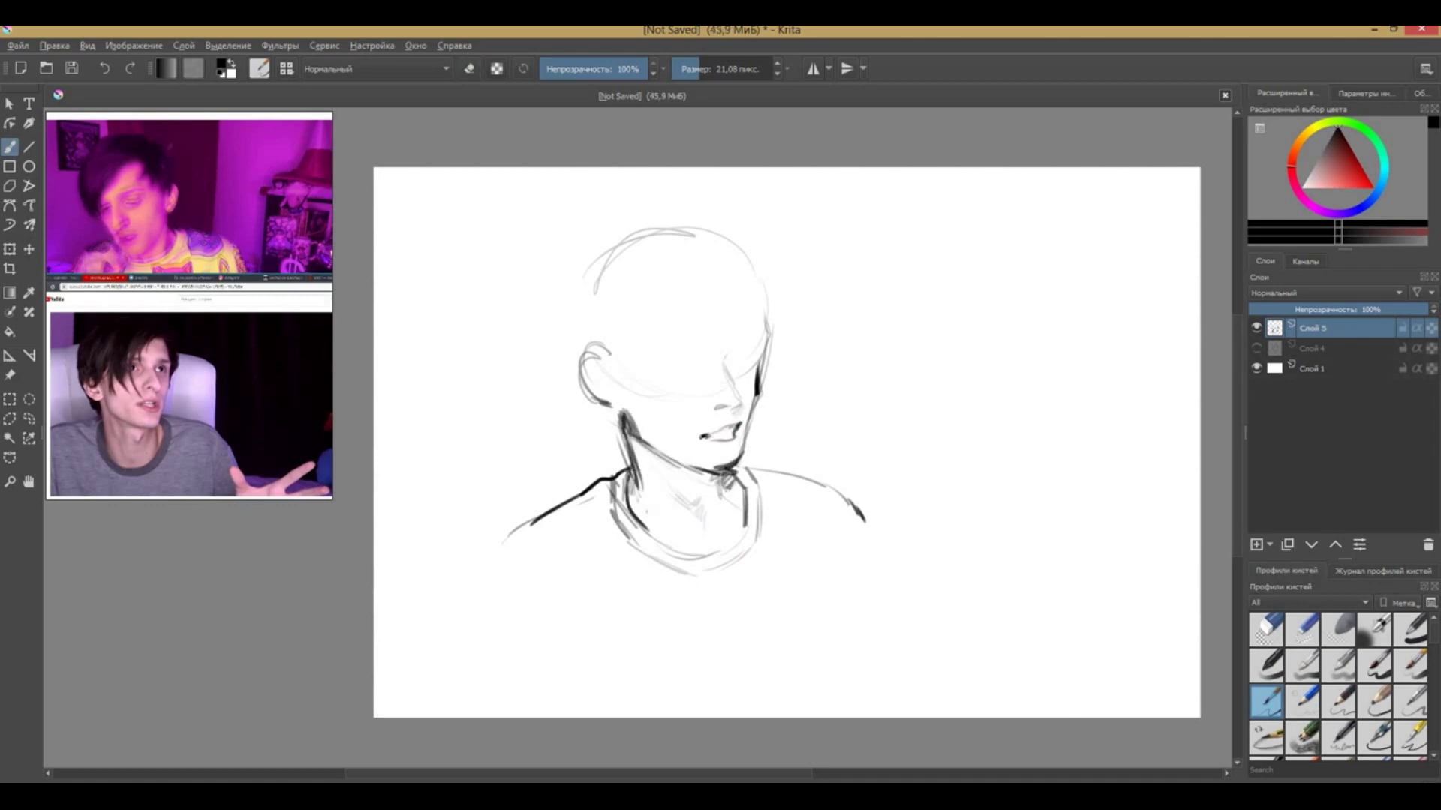
# Shade the neck and collar, redraw the shoulders, and redo the nose marks more faintly
pyautogui.moveTo(627, 424); pyautogui.dragTo(658, 516)
pyautogui.moveTo(724, 499)
pyautogui.mouseDown()
pyautogui.moveTo(743, 481)
pyautogui.moveTo(785, 511)
pyautogui.mouseUp()
pyautogui.moveTo(577, 499); pyautogui.dragTo(653, 567)
pyautogui.moveTo(544, 559); pyautogui.dragTo(589, 600)
pyautogui.moveTo(770, 477); pyautogui.dragTo(878, 529)
pyautogui.moveTo(499, 529); pyautogui.dragTo(593, 484)
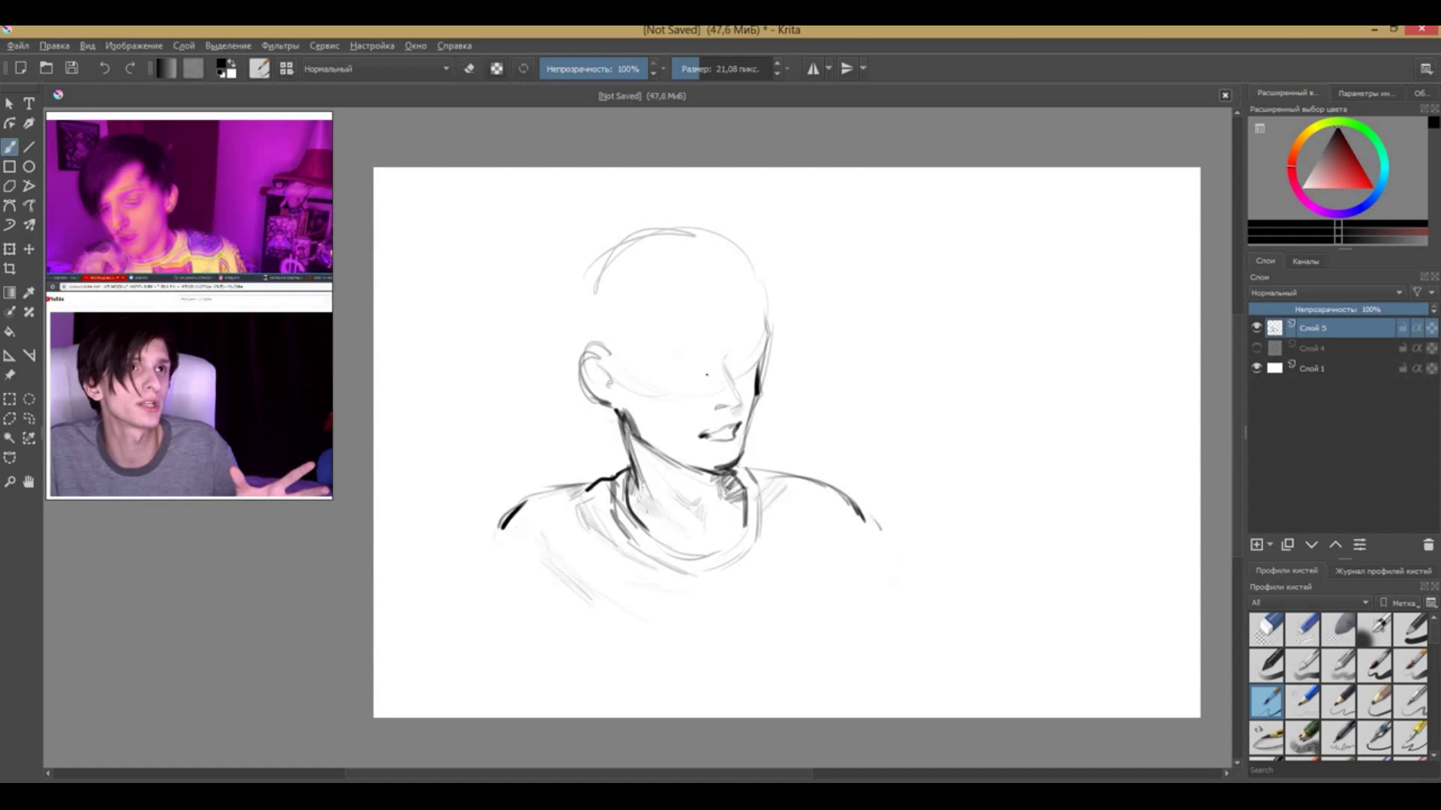
pyautogui.press('e')
pyautogui.moveTo(742, 390); pyautogui.dragTo(732, 413)
pyautogui.press('e')
pyautogui.moveTo(711, 402); pyautogui.dragTo(734, 392)
# Refine the eyes, darken the cheek, jaw, left eyebrow and ear, and define the nose edge
pyautogui.press('e')
pyautogui.press('e')
pyautogui.hotkey('ctrl', 'z')
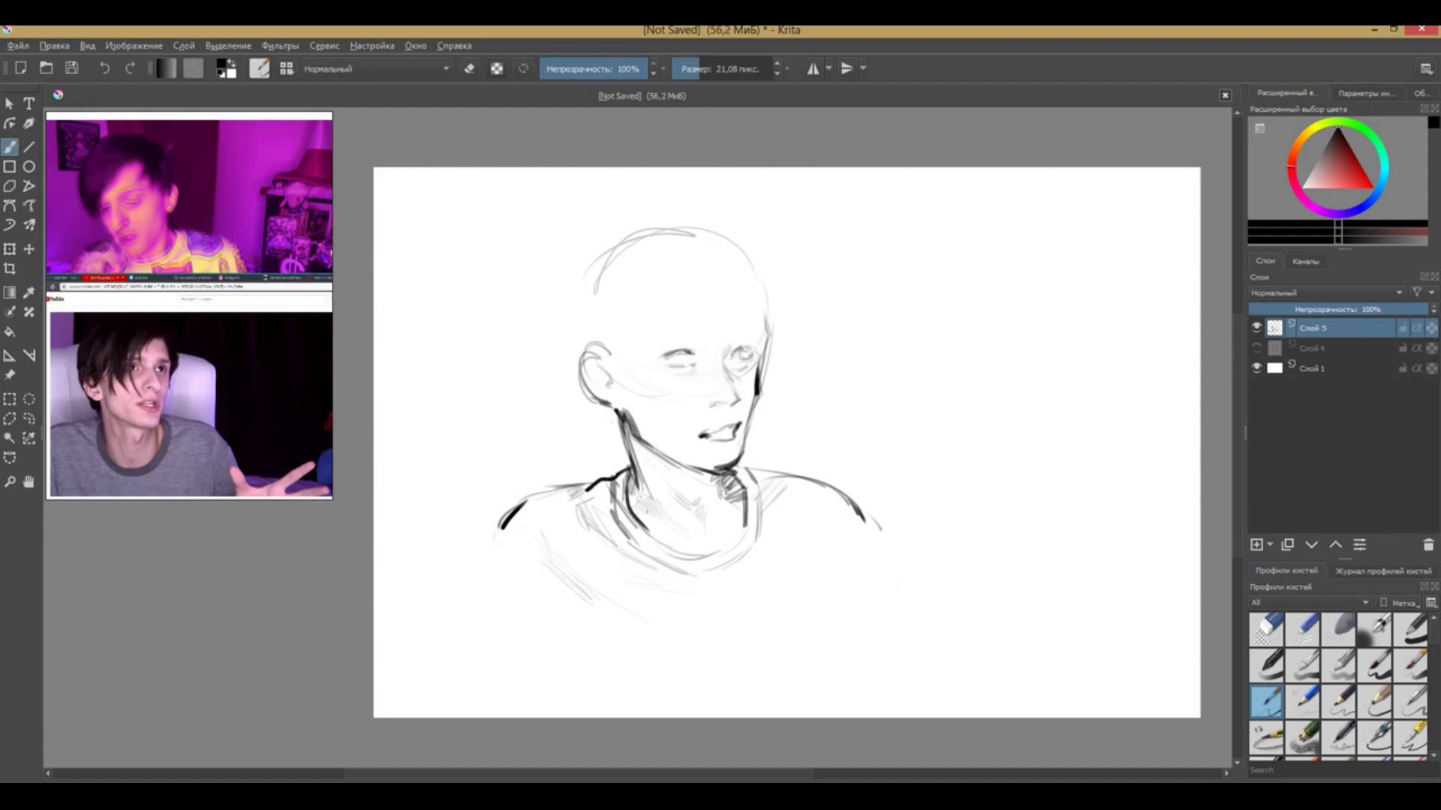
pyautogui.press('e')
pyautogui.press('e')
pyautogui.moveTo(770, 324); pyautogui.dragTo(753, 421)
pyautogui.press('e')
pyautogui.press('e')
pyautogui.moveTo(759, 369)
pyautogui.mouseDown()
pyautogui.moveTo(739, 465)
pyautogui.moveTo(750, 435)
pyautogui.mouseUp()
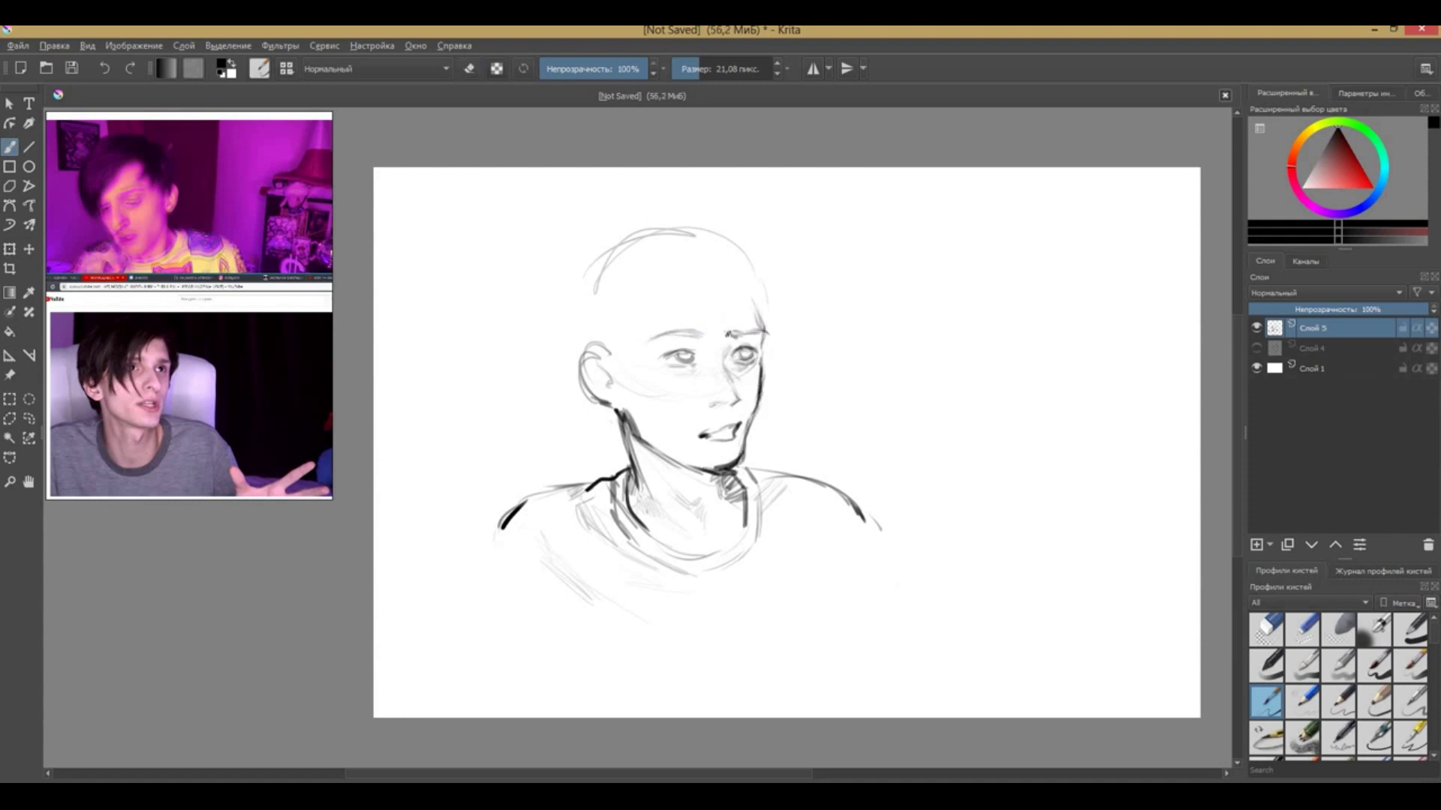
pyautogui.press('e')
pyautogui.press('e')
pyautogui.moveTo(741, 353)
pyautogui.mouseDown()
pyautogui.moveTo(698, 351)
pyautogui.moveTo(699, 335)
pyautogui.mouseUp()
pyautogui.press('e')
pyautogui.press('e')
pyautogui.moveTo(685, 331); pyautogui.dragTo(702, 329)
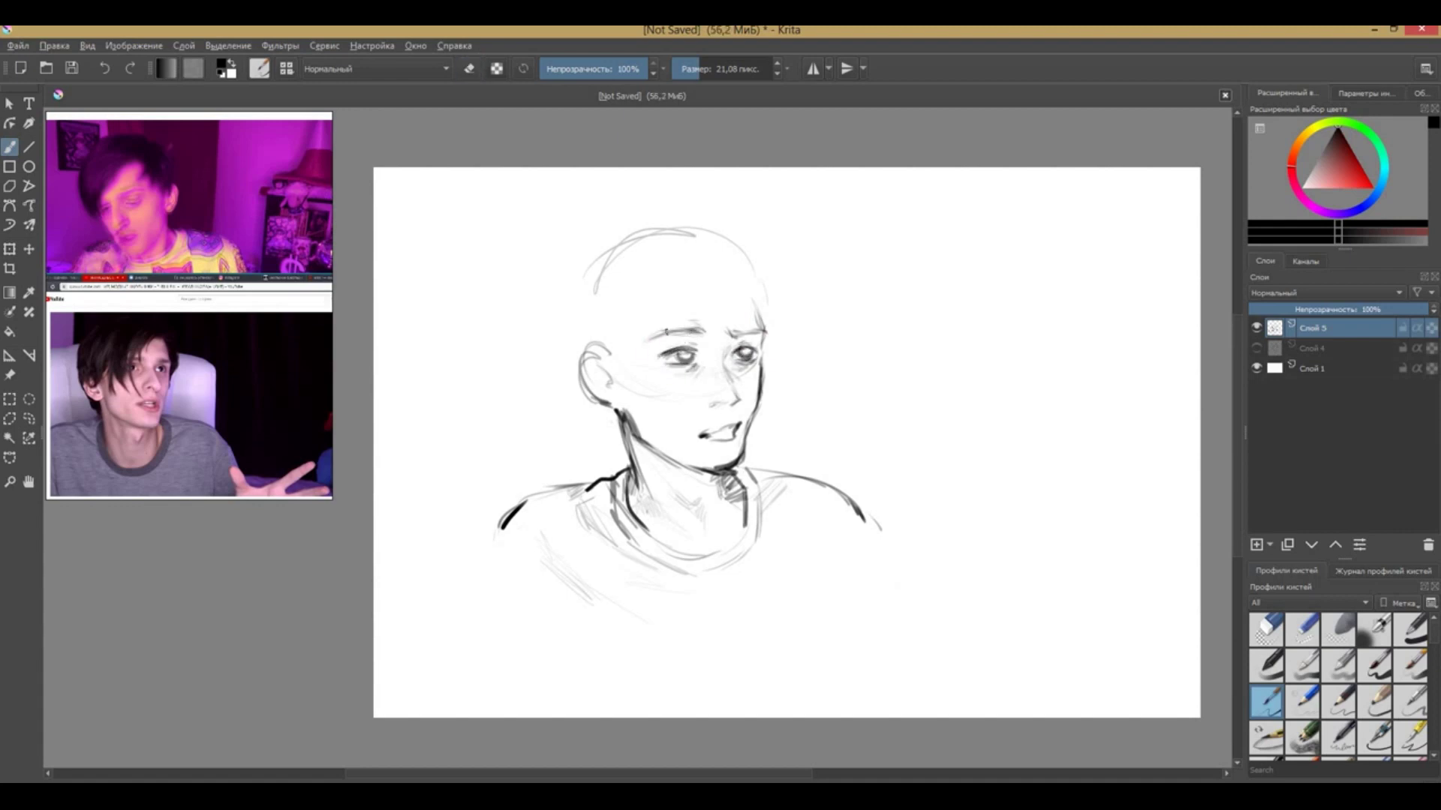
pyautogui.moveTo(598, 350); pyautogui.dragTo(616, 364)
pyautogui.moveTo(732, 378); pyautogui.dragTo(740, 403)
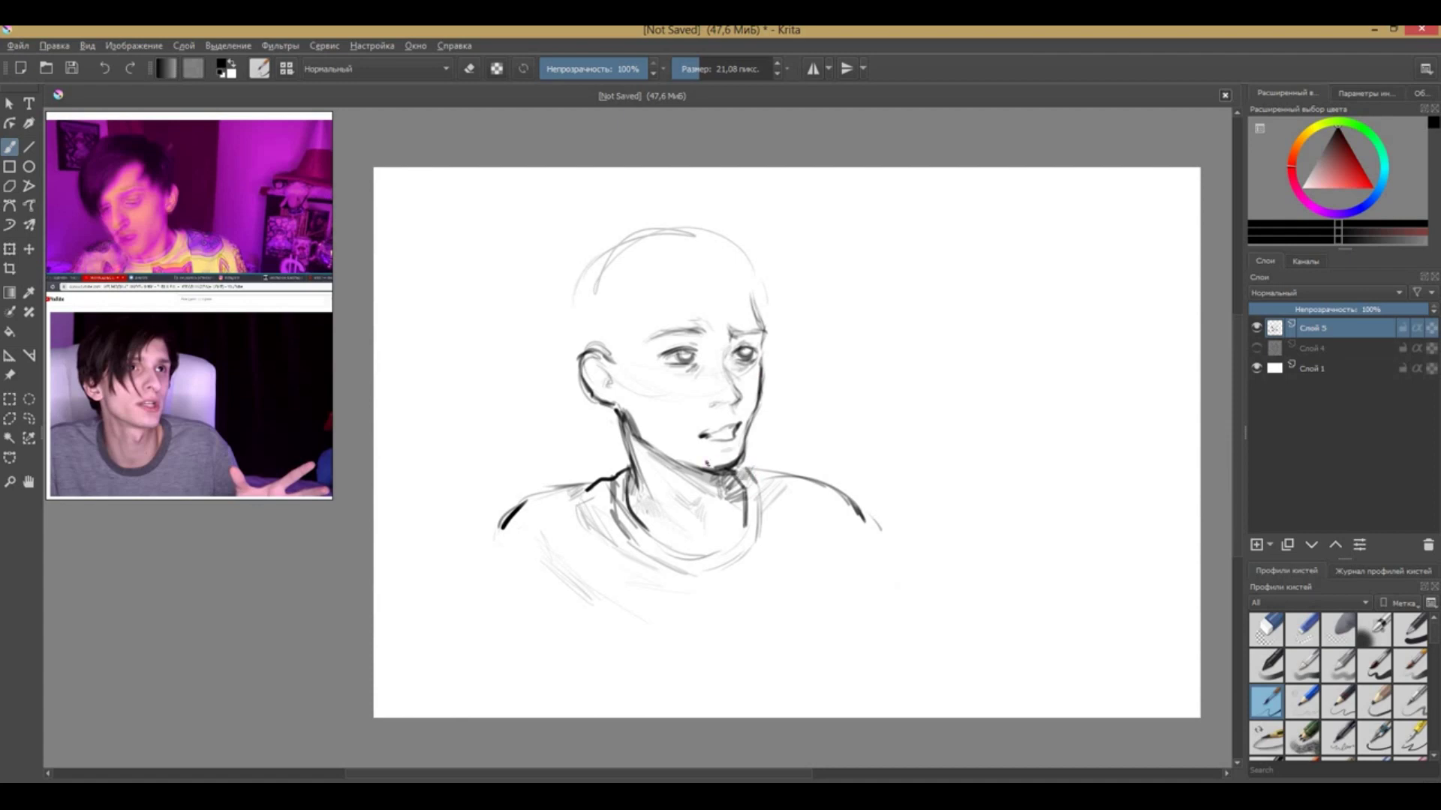
# Draw hair strands over the forehead and around the ear, shading the top grey
pyautogui.press('e')
pyautogui.press('e')
pyautogui.press('e')
pyautogui.press('e')
pyautogui.press('e')
pyautogui.press('e')
pyautogui.press('e')
pyautogui.press('e')
pyautogui.press('e')
pyautogui.press('e')
pyautogui.click(730, 338)
pyautogui.press('e')
pyautogui.press('e')
pyautogui.moveTo(711, 257); pyautogui.dragTo(671, 422)
pyautogui.moveTo(645, 341)
pyautogui.mouseDown()
pyautogui.moveTo(630, 417)
pyautogui.moveTo(601, 379)
pyautogui.mouseUp()
pyautogui.moveTo(608, 326); pyautogui.dragTo(589, 391)
pyautogui.moveTo(630, 231); pyautogui.dragTo(559, 361)
pyautogui.moveTo(710, 259)
pyautogui.mouseDown()
pyautogui.moveTo(705, 296)
pyautogui.moveTo(754, 284)
pyautogui.moveTo(782, 353)
pyautogui.moveTo(764, 389)
pyautogui.mouseUp()
pyautogui.moveTo(664, 300); pyautogui.dragTo(651, 409)
pyautogui.moveTo(675, 271); pyautogui.dragTo(637, 375)
pyautogui.moveTo(600, 300)
pyautogui.mouseDown()
pyautogui.moveTo(660, 255)
pyautogui.moveTo(773, 301)
pyautogui.moveTo(769, 368)
pyautogui.mouseUp()
# With a smaller brush, add and darken hair strands along the crown, face and ear
pyautogui.press('[')
pyautogui.press('[')
pyautogui.moveTo(585, 252)
pyautogui.mouseDown()
pyautogui.moveTo(695, 223)
pyautogui.moveTo(559, 368)
pyautogui.mouseUp()
pyautogui.moveTo(758, 285); pyautogui.dragTo(766, 322)
pyautogui.moveTo(706, 263); pyautogui.dragTo(702, 322)
pyautogui.moveTo(675, 315)
pyautogui.mouseDown()
pyautogui.moveTo(682, 387)
pyautogui.moveTo(659, 424)
pyautogui.mouseUp()
pyautogui.moveTo(689, 238); pyautogui.dragTo(651, 300)
pyautogui.moveTo(615, 398)
pyautogui.mouseDown()
pyautogui.moveTo(586, 431)
pyautogui.moveTo(564, 347)
pyautogui.moveTo(552, 379)
pyautogui.mouseUp()
pyautogui.moveTo(751, 247); pyautogui.dragTo(773, 375)
pyautogui.moveTo(698, 262); pyautogui.dragTo(690, 345)
pyautogui.press('[')
# Sketch a raised hand with extended fingers, the arm and torso lines, plus extra hair strokes
pyautogui.moveTo(837, 536)
pyautogui.mouseDown()
pyautogui.moveTo(870, 593)
pyautogui.moveTo(855, 605)
pyautogui.moveTo(968, 552)
pyautogui.mouseUp()
pyautogui.moveTo(896, 589); pyautogui.dragTo(1006, 547)
pyautogui.moveTo(936, 600)
pyautogui.mouseDown()
pyautogui.moveTo(1039, 600)
pyautogui.moveTo(944, 631)
pyautogui.mouseUp()
pyautogui.moveTo(861, 521); pyautogui.dragTo(876, 556)
pyautogui.moveTo(845, 518); pyautogui.dragTo(833, 624)
pyautogui.moveTo(780, 526); pyautogui.dragTo(759, 627)
pyautogui.moveTo(839, 559); pyautogui.dragTo(834, 623)
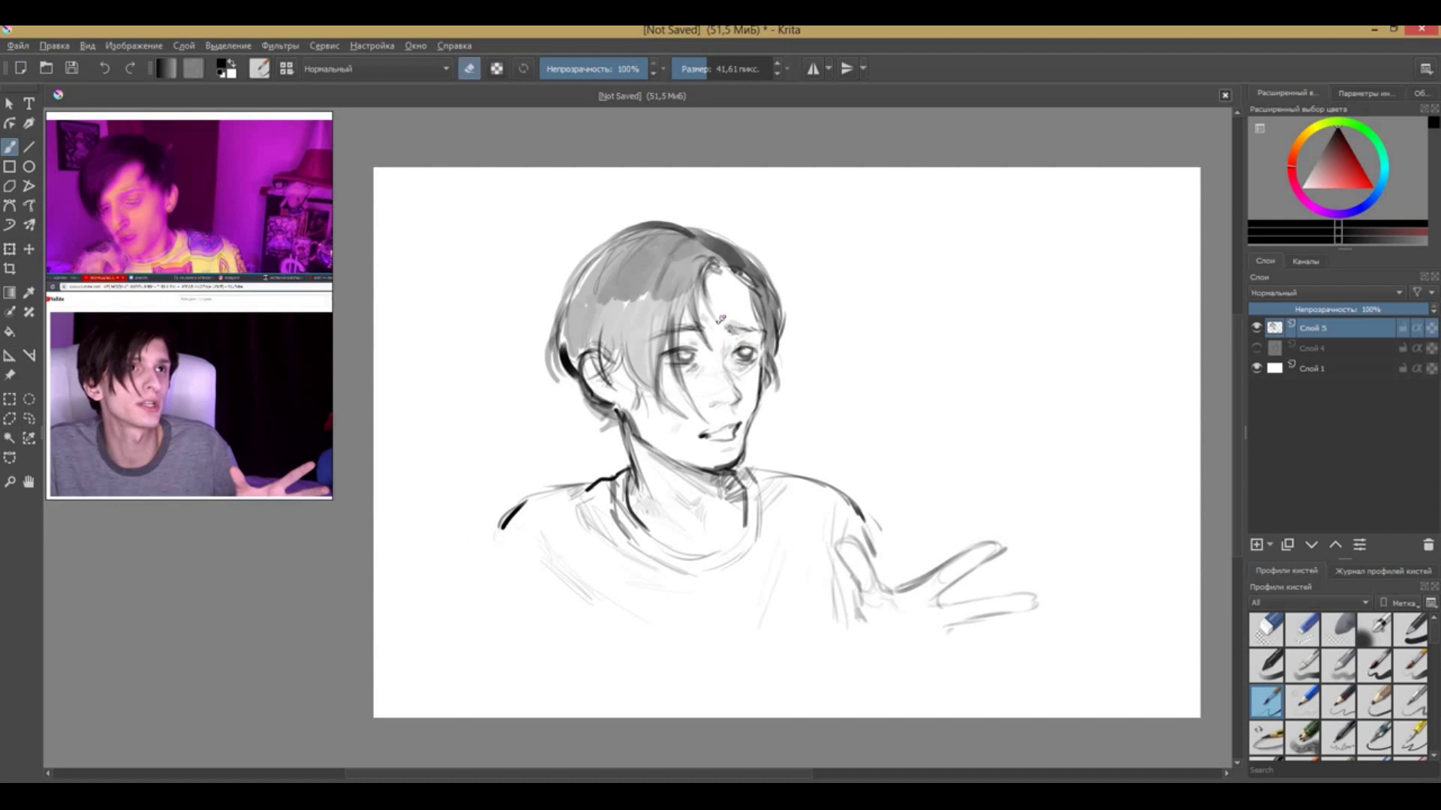
pyautogui.moveTo(571, 308); pyautogui.dragTo(576, 368)
pyautogui.moveTo(592, 289); pyautogui.dragTo(597, 368)
pyautogui.moveTo(760, 281); pyautogui.dragTo(769, 332)
# Enlarge the whole drawing from its corner with the Transform tool (Ctrl+T)
pyautogui.hotkey('ctrl', 't')
pyautogui.moveTo(1044, 215)
pyautogui.mouseDown()
pyautogui.moveTo(1179, 169)
pyautogui.moveTo(1119, 225)
pyautogui.mouseUp()
pyautogui.press('Return')
pyautogui.press('b')
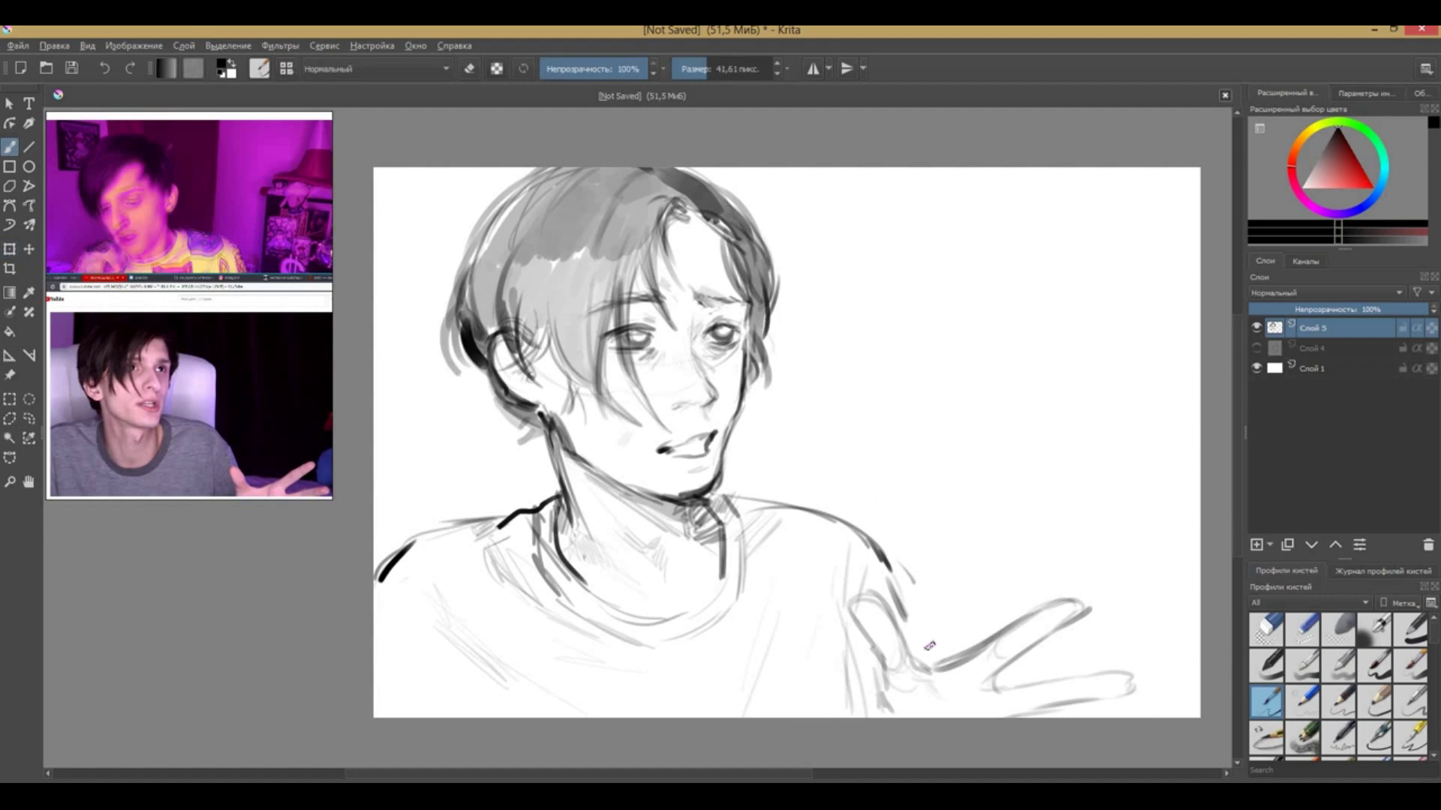
# Darken the arm outlines and the upper finger
pyautogui.moveTo(863, 638); pyautogui.dragTo(888, 716)
pyautogui.moveTo(1004, 683)
pyautogui.mouseDown()
pyautogui.moveTo(960, 661)
pyautogui.moveTo(1043, 696)
pyautogui.mouseUp()
pyautogui.moveTo(882, 626); pyautogui.dragTo(850, 600)
pyautogui.moveTo(555, 363); pyautogui.dragTo(661, 517)
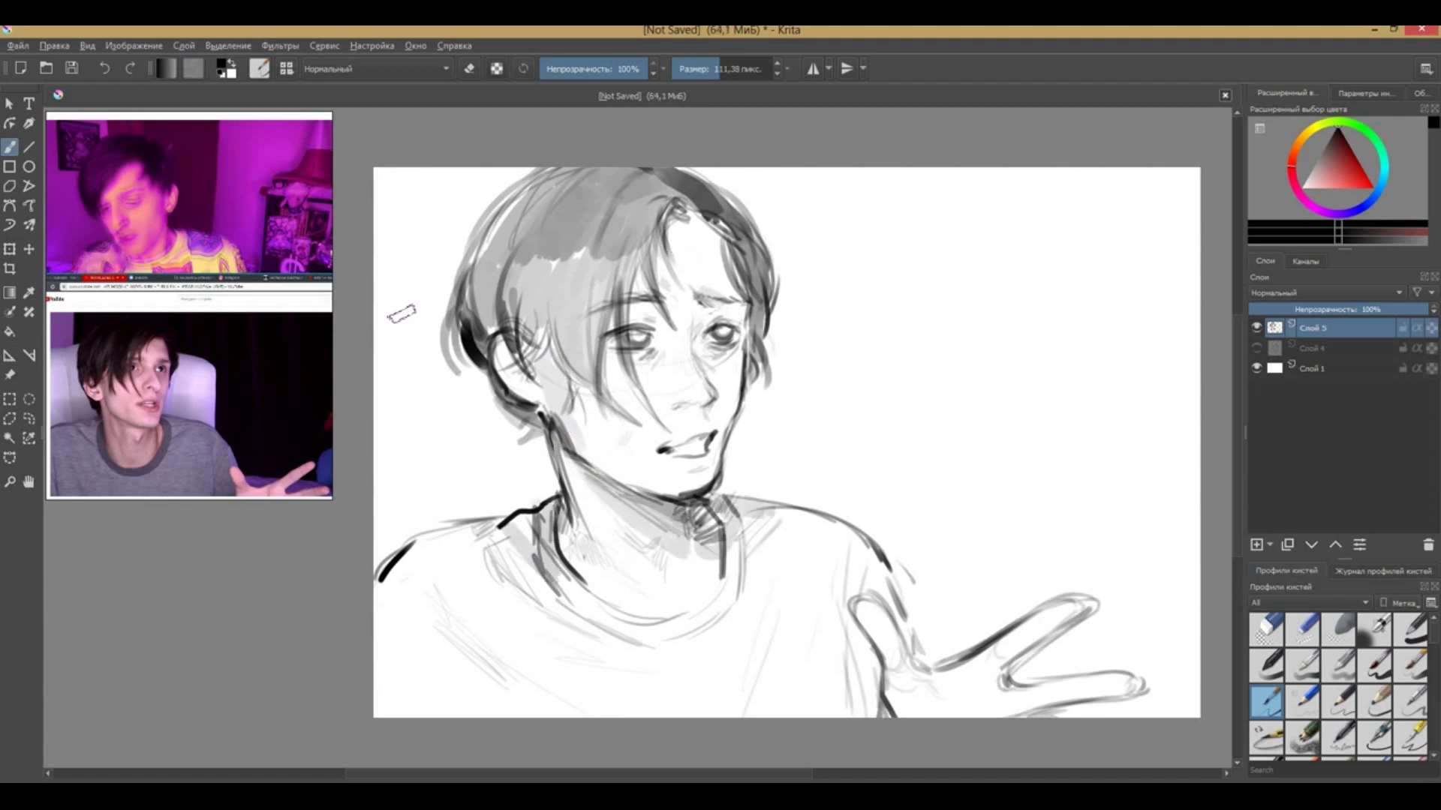
# Outline a chair back behind the head, shade the background, and save as совергн.psd
pyautogui.moveTo(451, 318); pyautogui.dragTo(375, 324)
pyautogui.moveTo(774, 330); pyautogui.dragTo(863, 518)
pyautogui.moveTo(807, 329)
pyautogui.mouseDown()
pyautogui.moveTo(862, 353)
pyautogui.moveTo(860, 519)
pyautogui.mouseUp()
pyautogui.moveTo(766, 375); pyautogui.dragTo(760, 474)
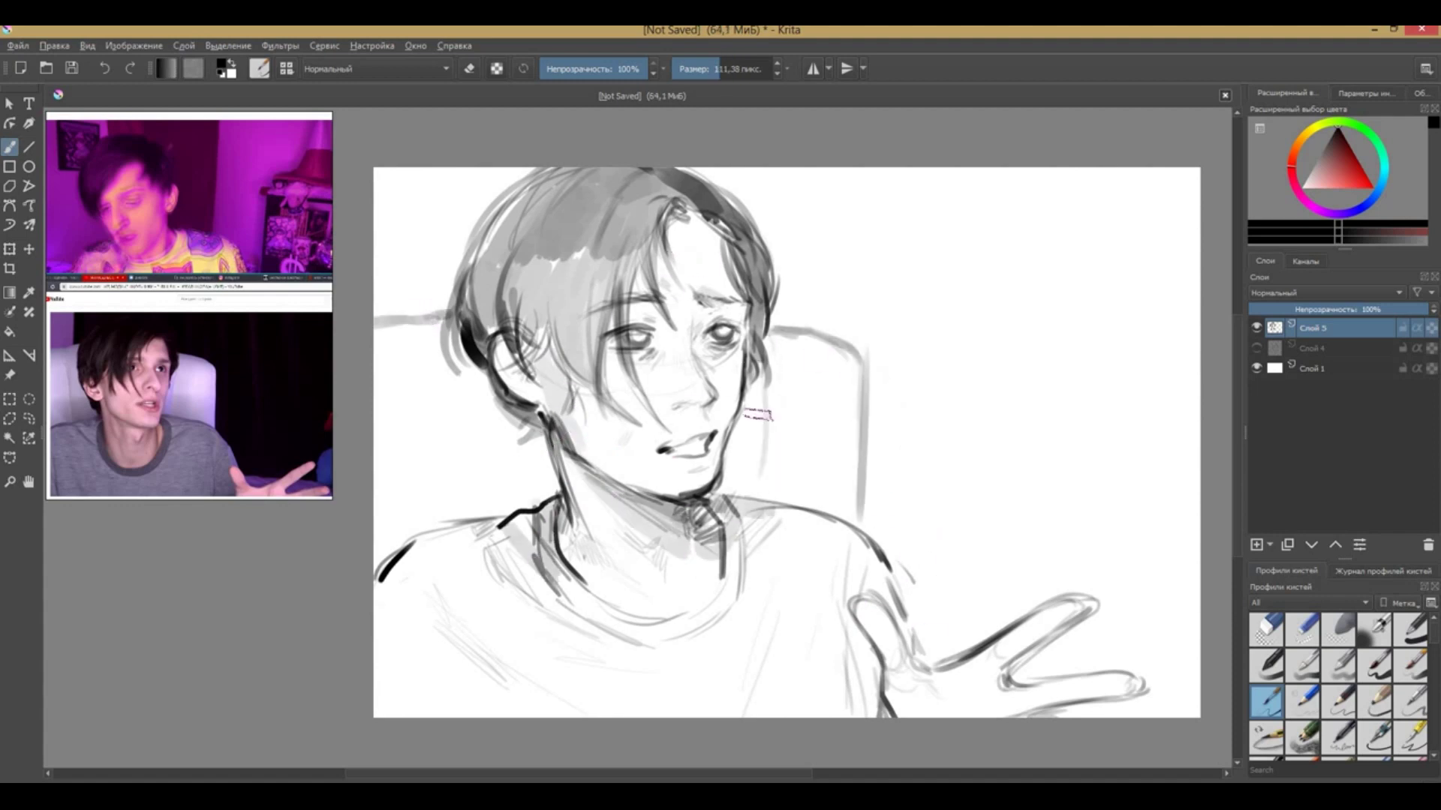
pyautogui.moveTo(451, 345); pyautogui.dragTo(439, 503)
pyautogui.moveTo(420, 451); pyautogui.dragTo(525, 540)
pyautogui.moveTo(728, 420); pyautogui.dragTo(802, 465)
pyautogui.moveTo(724, 326); pyautogui.dragTo(701, 349)
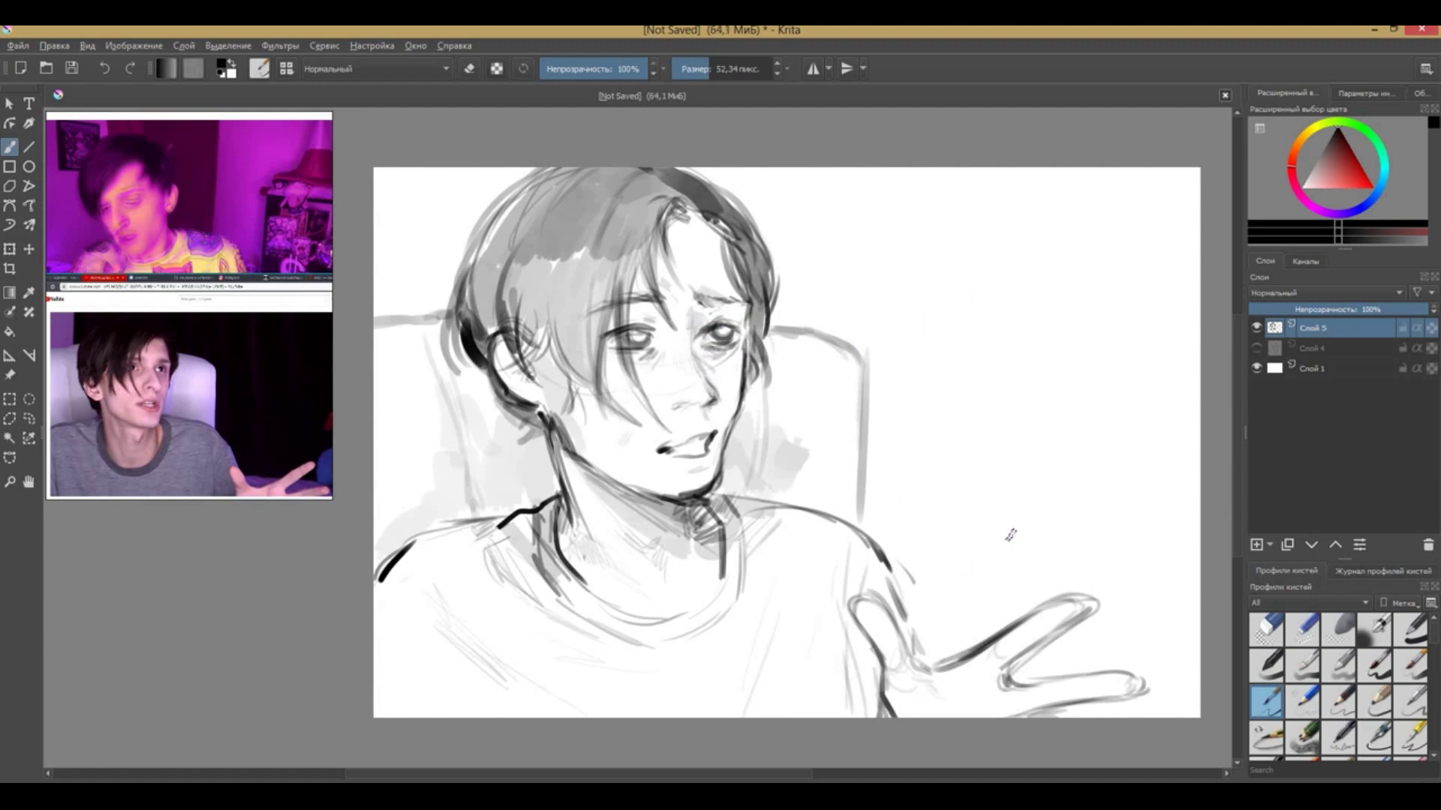
pyautogui.hotkey('ctrl', 's')
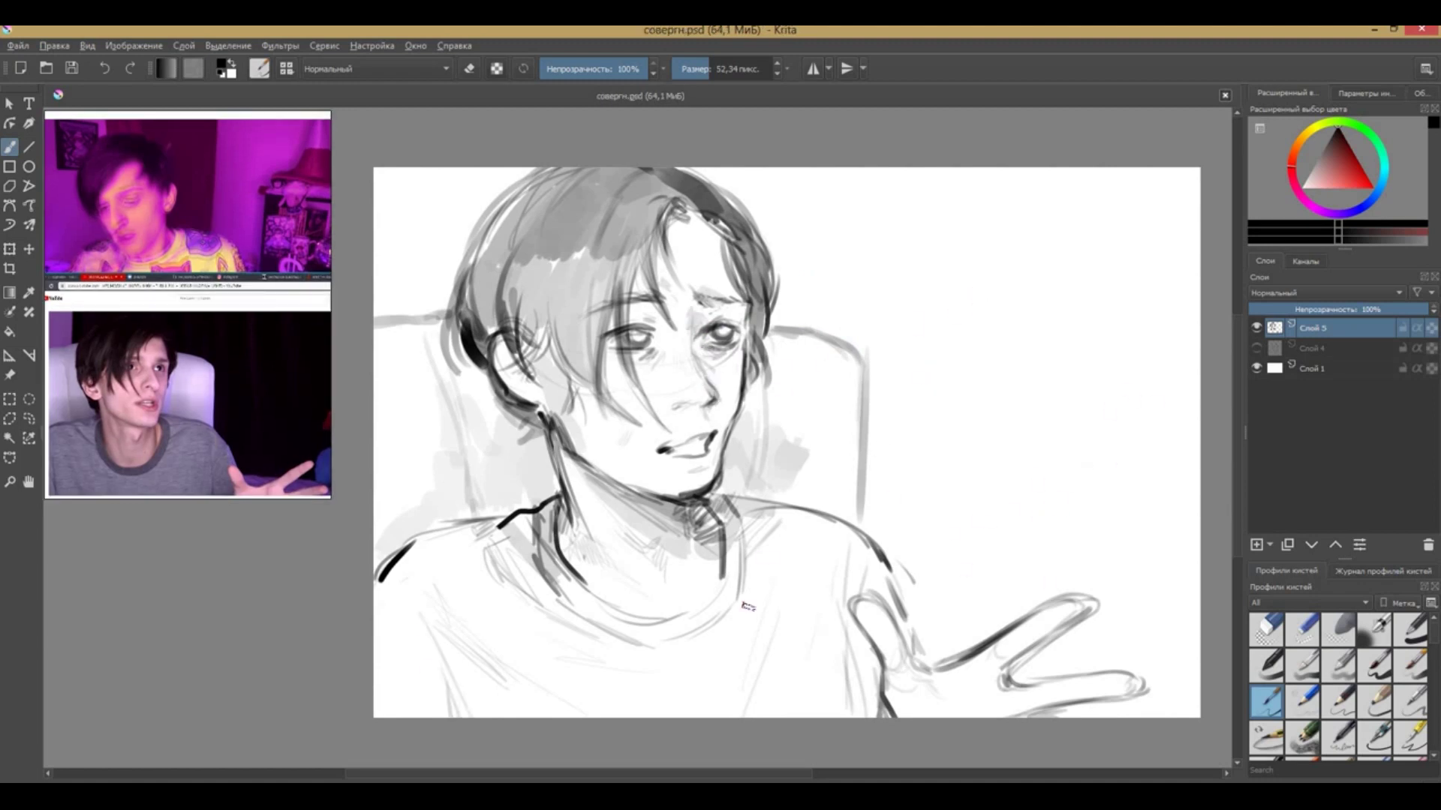
# Fade the sketch layer, add Слой 6 above it, and ink the nose and left eyelid
pyautogui.moveTo(1411, 309); pyautogui.dragTo(1299, 309)
pyautogui.press('Insert')
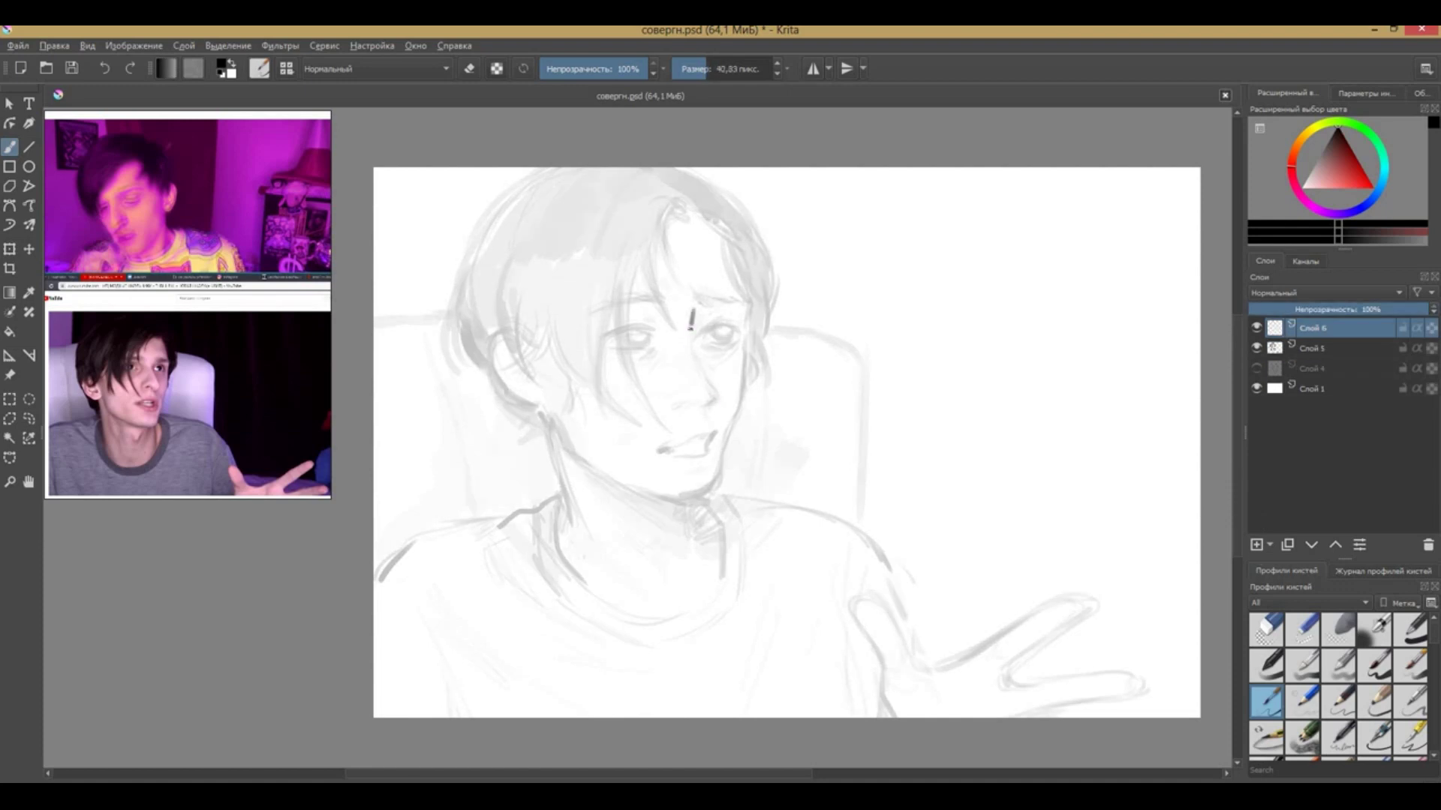
pyautogui.moveTo(697, 360); pyautogui.dragTo(703, 415)
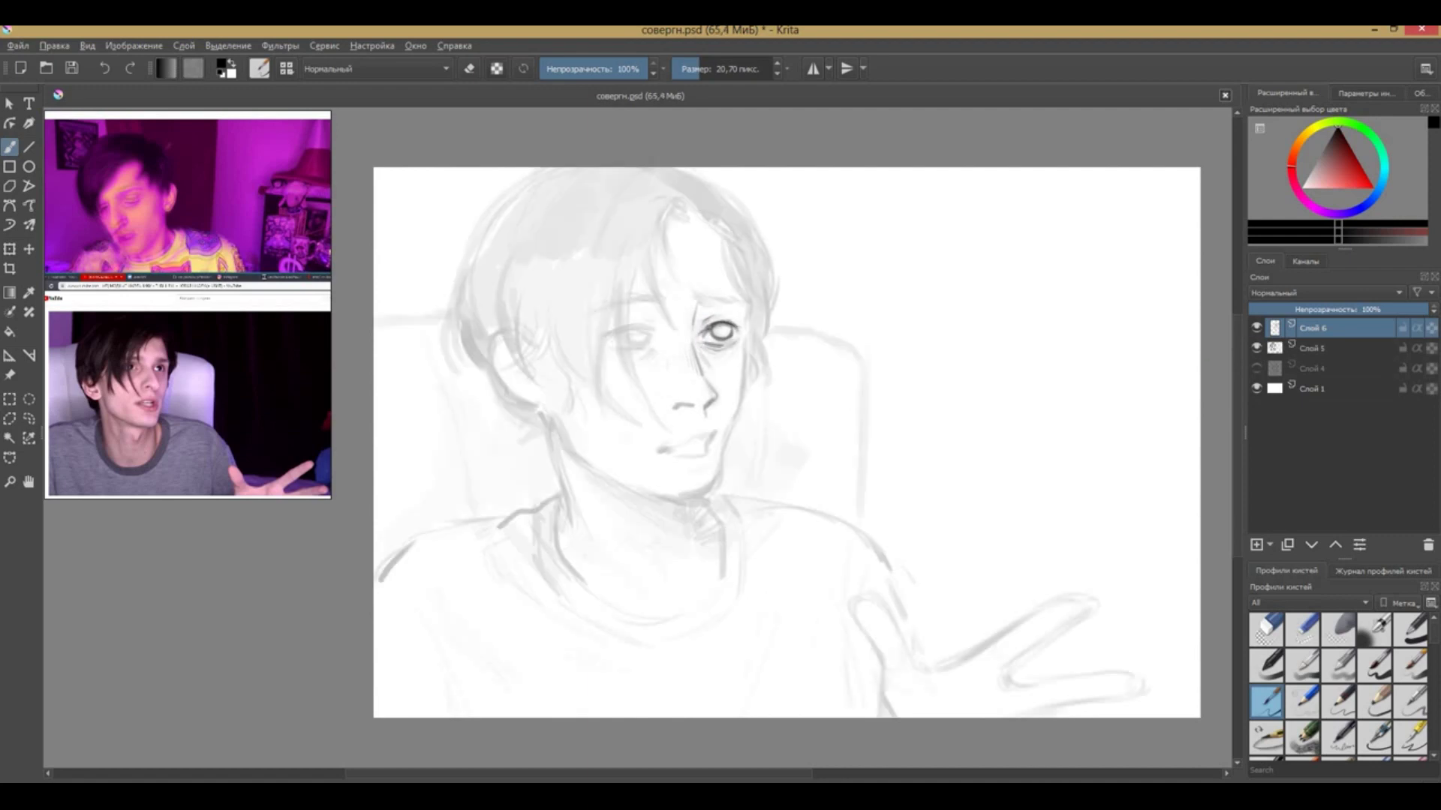
pyautogui.moveTo(606, 334)
pyautogui.mouseDown()
pyautogui.moveTo(653, 331)
pyautogui.moveTo(638, 339)
pyautogui.moveTo(651, 350)
pyautogui.mouseUp()
pyautogui.press('e')
pyautogui.press('e')
pyautogui.press('e')
pyautogui.press('e')
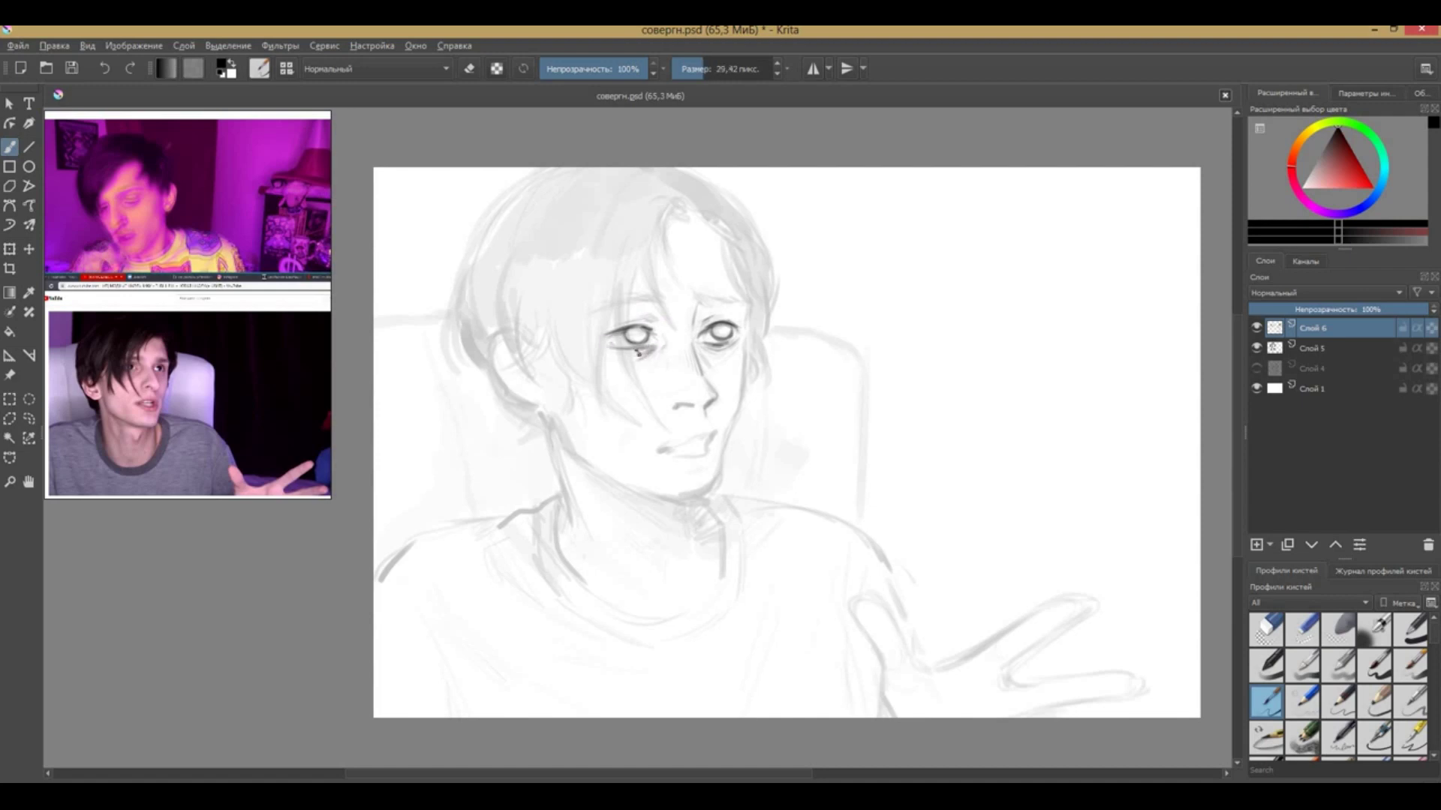
# Ink the mouth, lower lip, right brow, cheek, jaw, chin, neck, collar and shoulders
pyautogui.moveTo(714, 432)
pyautogui.mouseDown()
pyautogui.moveTo(711, 453)
pyautogui.moveTo(701, 447)
pyautogui.mouseUp()
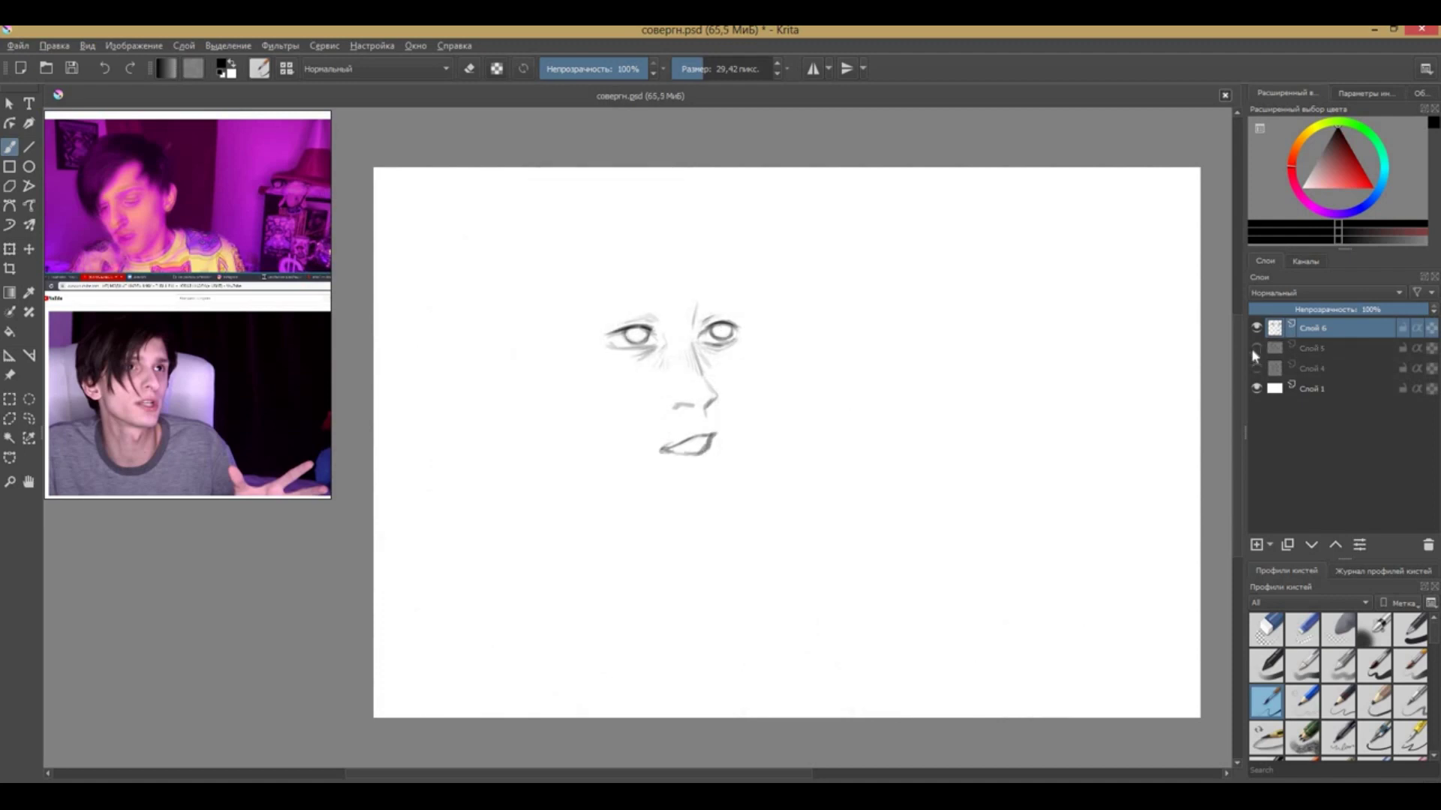
pyautogui.moveTo(744, 305)
pyautogui.mouseDown()
pyautogui.moveTo(694, 292)
pyautogui.moveTo(604, 304)
pyautogui.mouseUp()
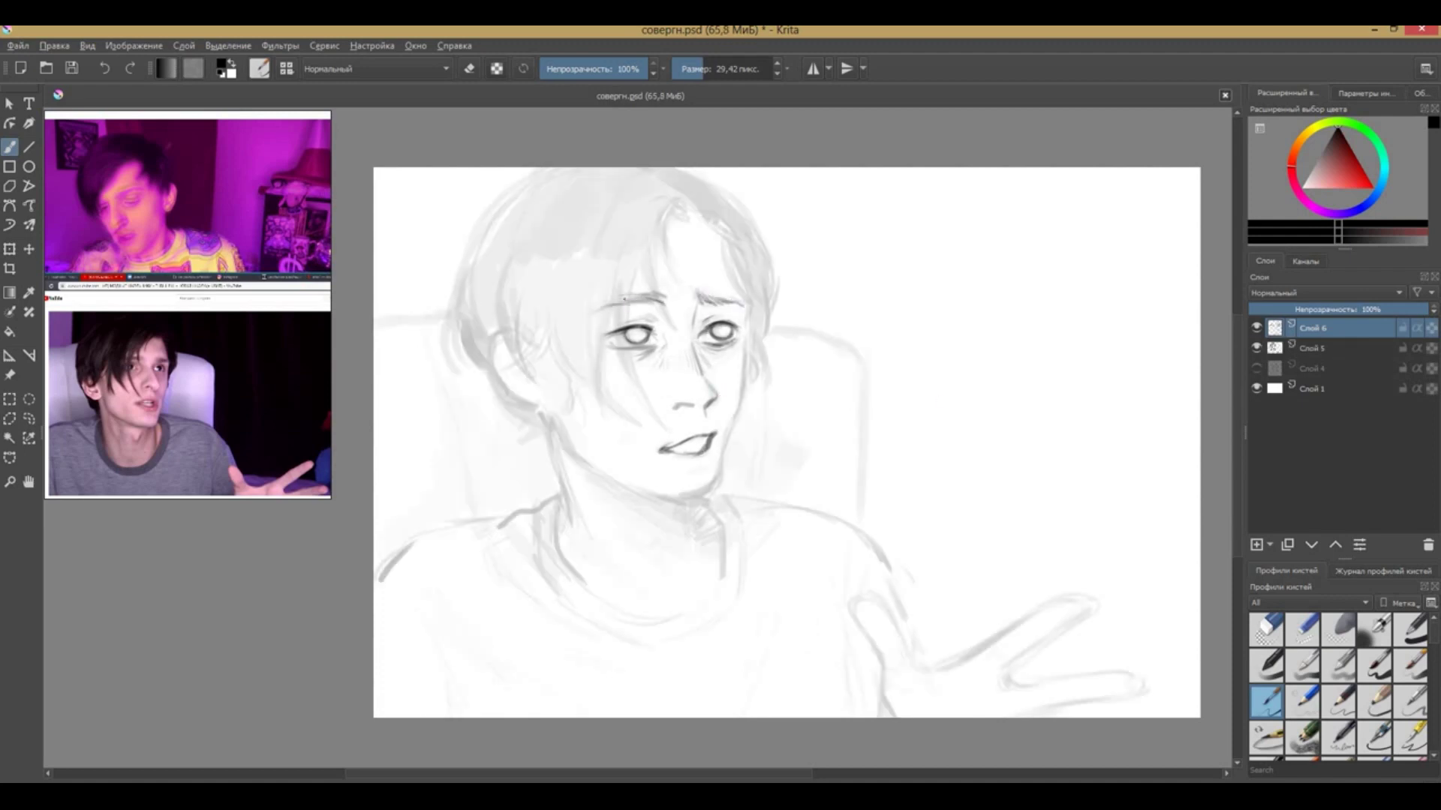
pyautogui.moveTo(750, 306)
pyautogui.mouseDown()
pyautogui.moveTo(722, 459)
pyautogui.moveTo(619, 480)
pyautogui.moveTo(589, 469)
pyautogui.mouseUp()
pyautogui.moveTo(541, 415); pyautogui.dragTo(570, 459)
pyautogui.moveTo(691, 537)
pyautogui.mouseDown()
pyautogui.moveTo(709, 502)
pyautogui.moveTo(705, 600)
pyautogui.moveTo(559, 499)
pyautogui.moveTo(375, 577)
pyautogui.mouseUp()
pyautogui.moveTo(533, 502)
pyautogui.mouseDown()
pyautogui.moveTo(739, 585)
pyautogui.moveTo(702, 494)
pyautogui.moveTo(862, 521)
pyautogui.moveTo(921, 657)
pyautogui.mouseUp()
pyautogui.moveTo(504, 530)
pyautogui.mouseDown()
pyautogui.moveTo(373, 575)
pyautogui.moveTo(440, 712)
pyautogui.moveTo(529, 596)
pyautogui.mouseUp()
# Add soft grey shading on the neck and collar with a larger brush and check the clean lines
pyautogui.press(']')
pyautogui.press(']')
pyautogui.press(']')
pyautogui.moveTo(593, 480); pyautogui.dragTo(713, 548)
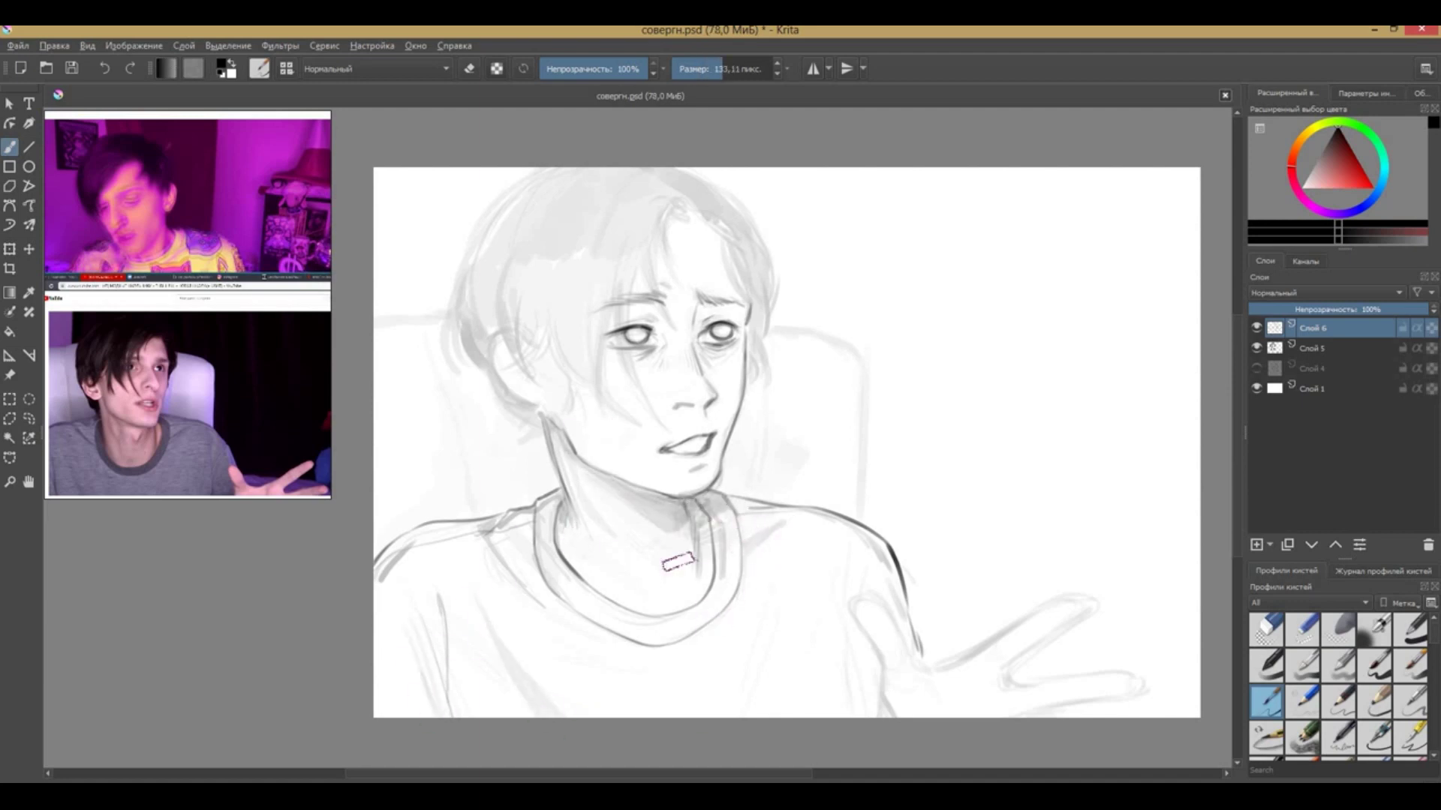
pyautogui.press(']')
pyautogui.press(']')
pyautogui.press(']')
pyautogui.click(1257, 348)
pyautogui.press('[')
pyautogui.press('[')
pyautogui.press('[')
pyautogui.press('[')
pyautogui.press('[')
pyautogui.press('[')
pyautogui.moveTo(794, 350); pyautogui.dragTo(828, 341)
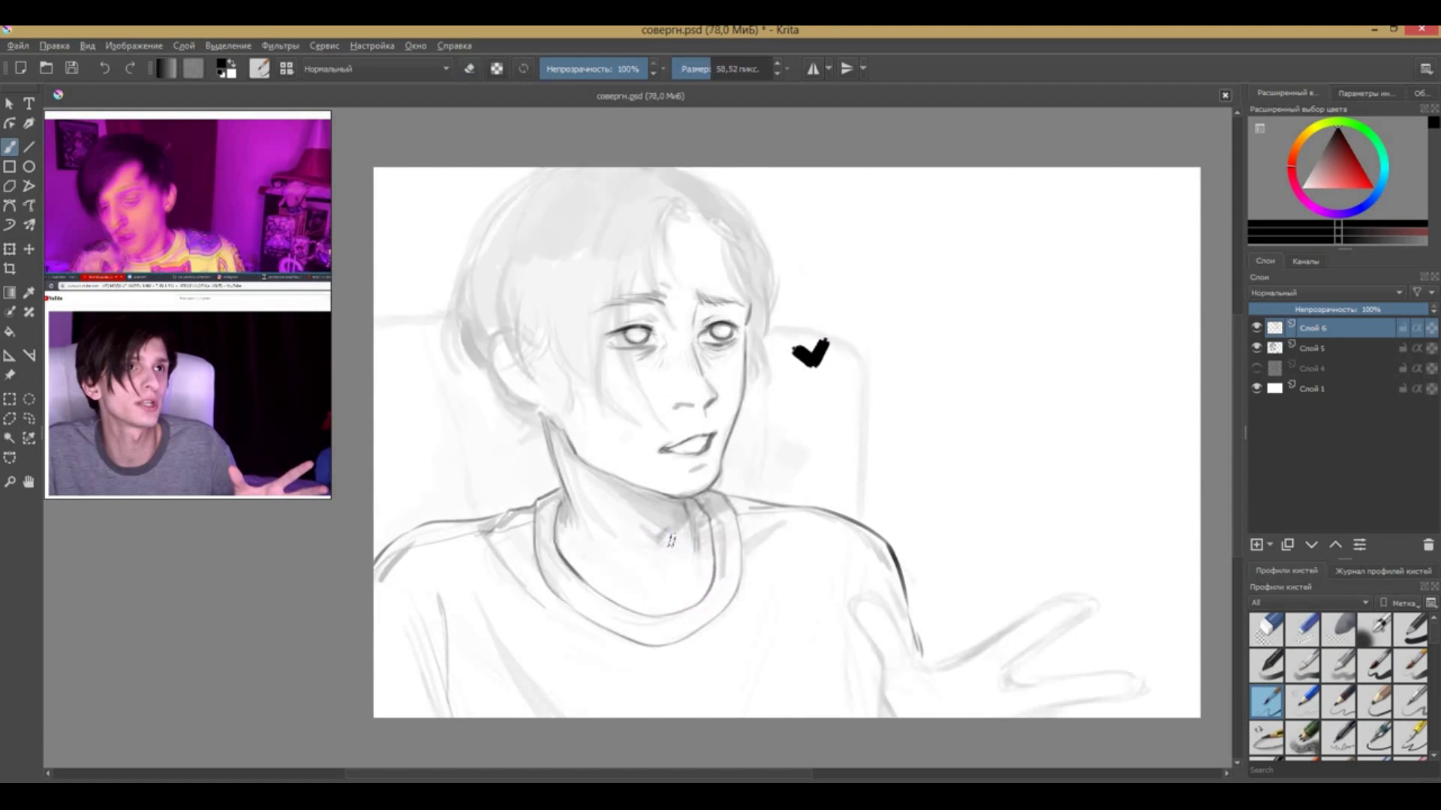
pyautogui.hotkey('ctrl', 'z')
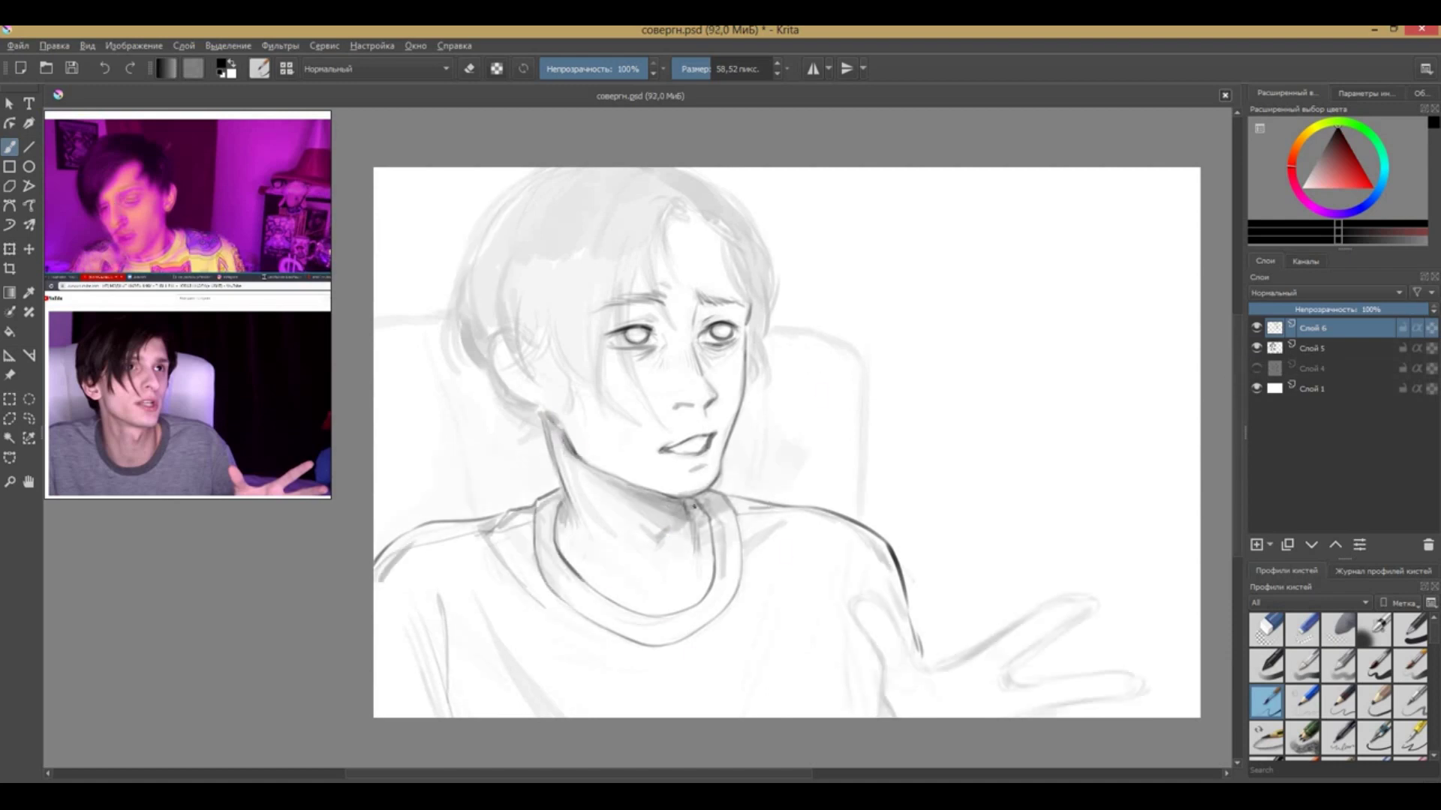
pyautogui.press('e')
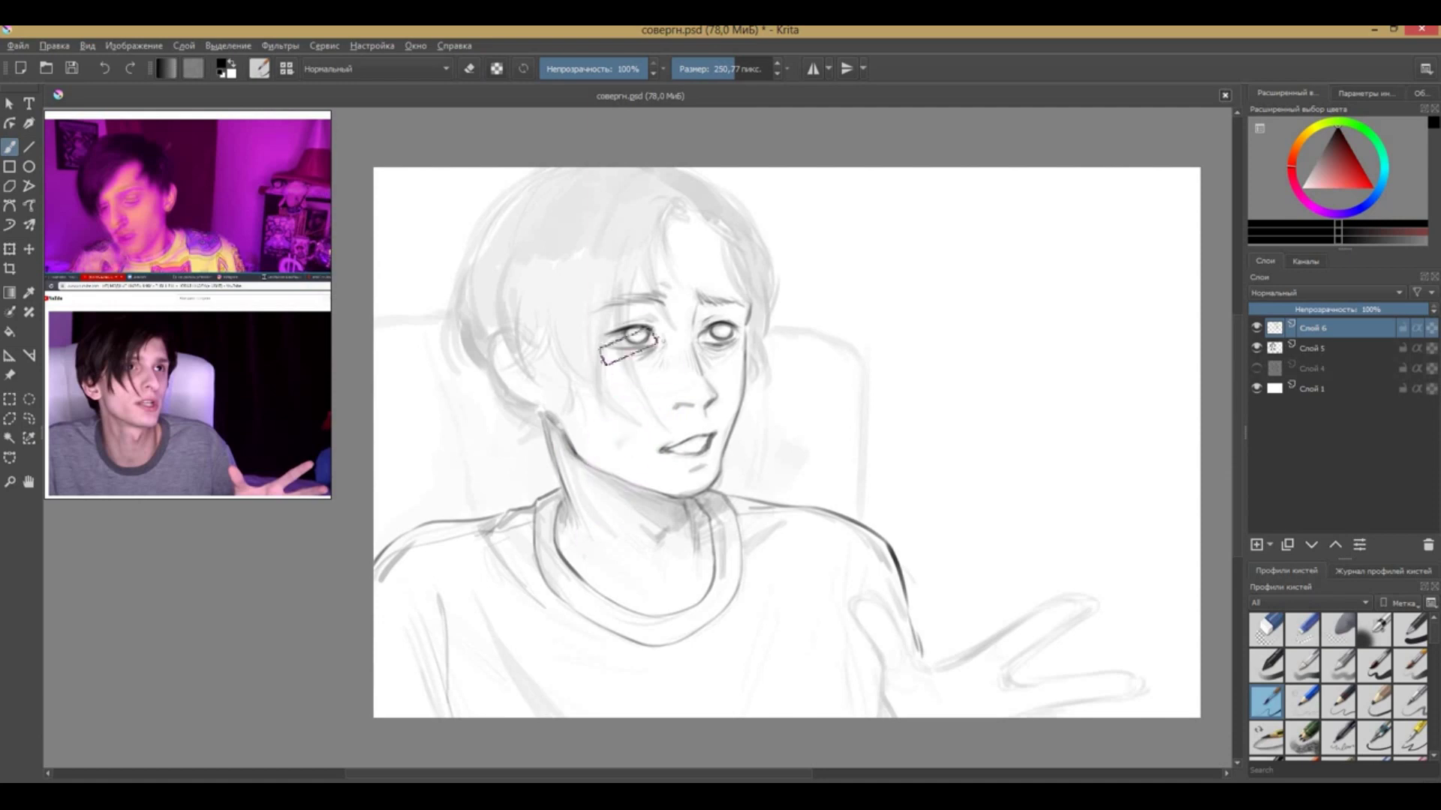
pyautogui.press('e')
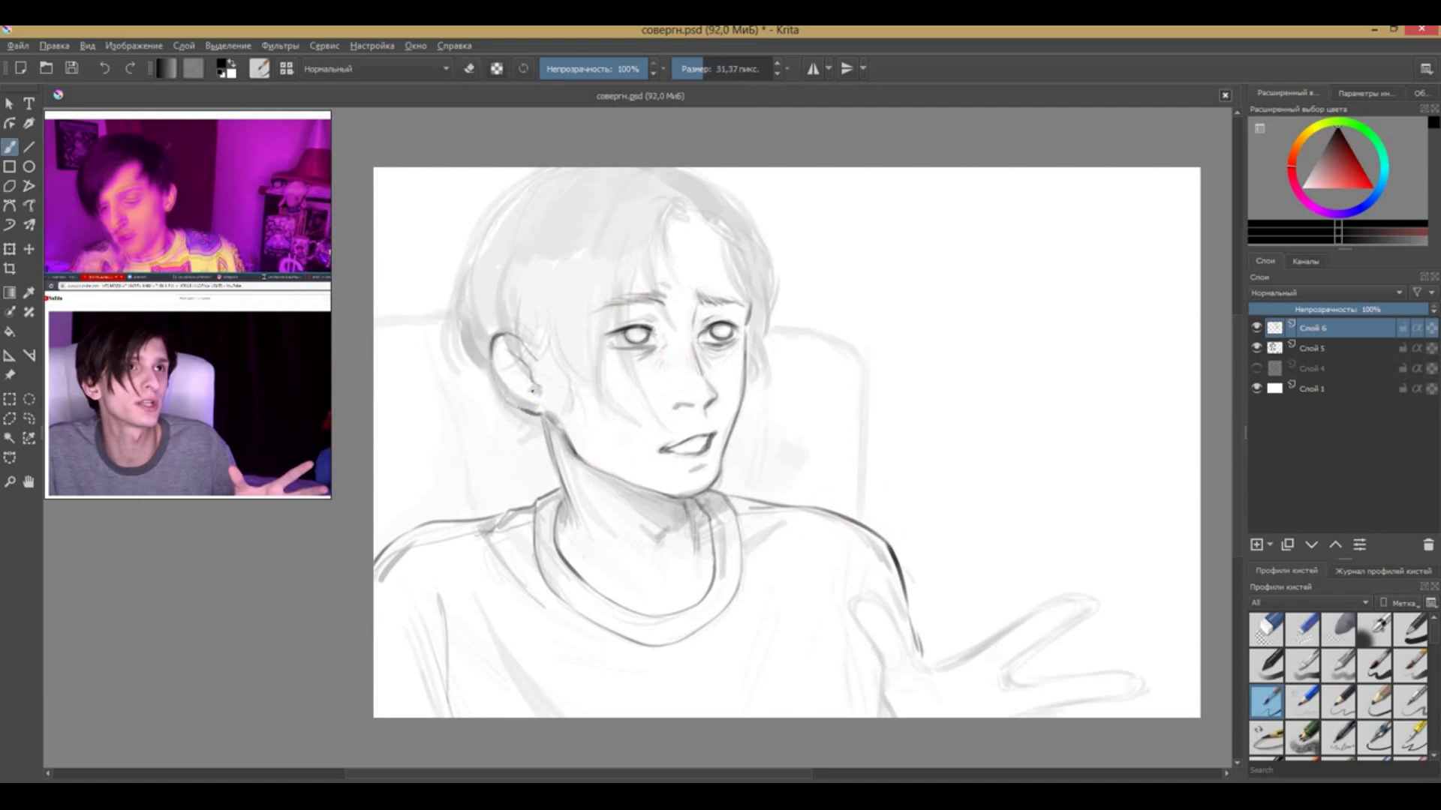
pyautogui.press('e')
pyautogui.press('e')
# Ink hair strands across the forehead and over the ear, then save with Ctrl+S
pyautogui.moveTo(679, 206)
pyautogui.mouseDown()
pyautogui.moveTo(637, 308)
pyautogui.moveTo(654, 428)
pyautogui.mouseUp()
pyautogui.moveTo(647, 357); pyautogui.dragTo(632, 409)
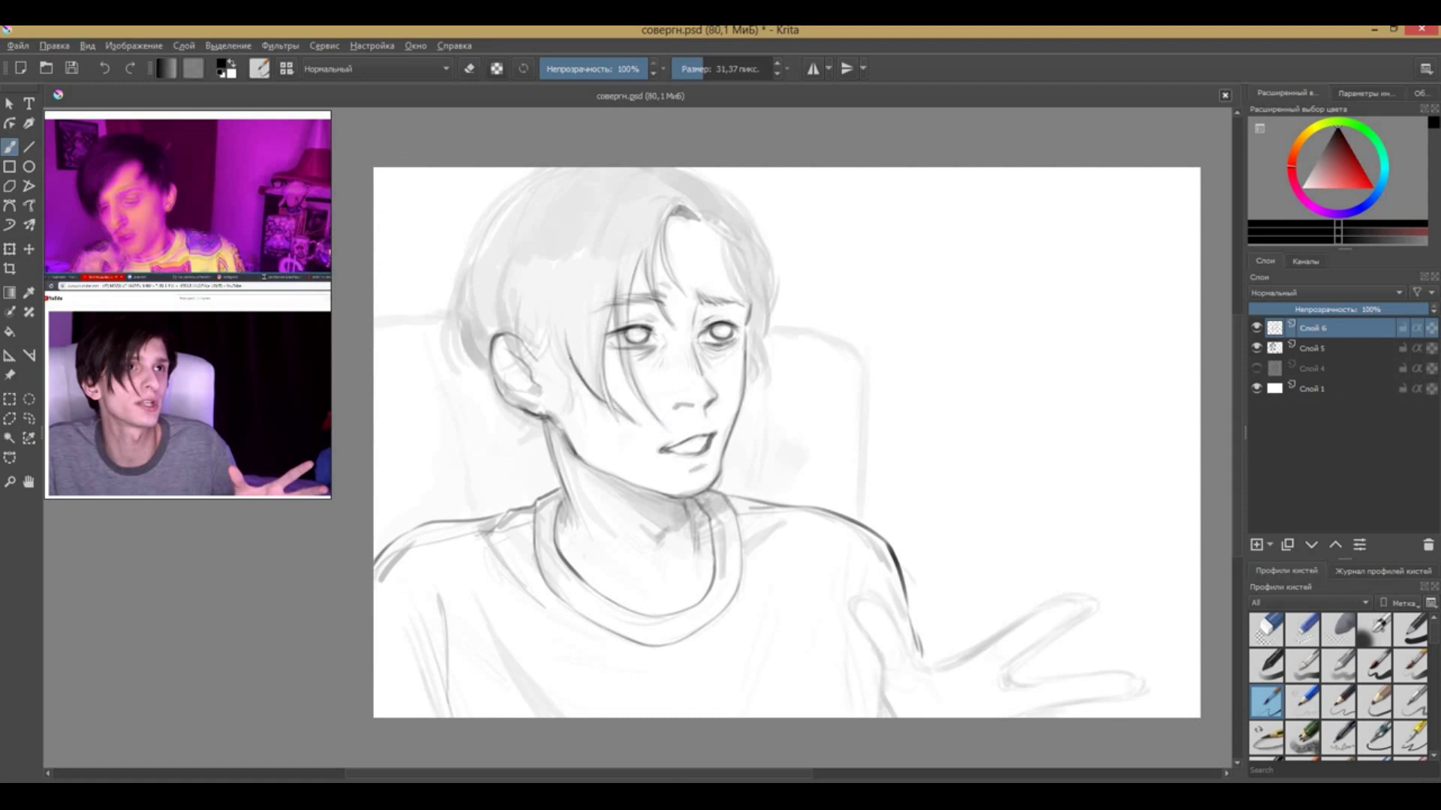
pyautogui.press('e')
pyautogui.press('e')
pyautogui.moveTo(549, 343)
pyautogui.mouseDown()
pyautogui.moveTo(510, 360)
pyautogui.moveTo(531, 355)
pyautogui.moveTo(510, 379)
pyautogui.mouseUp()
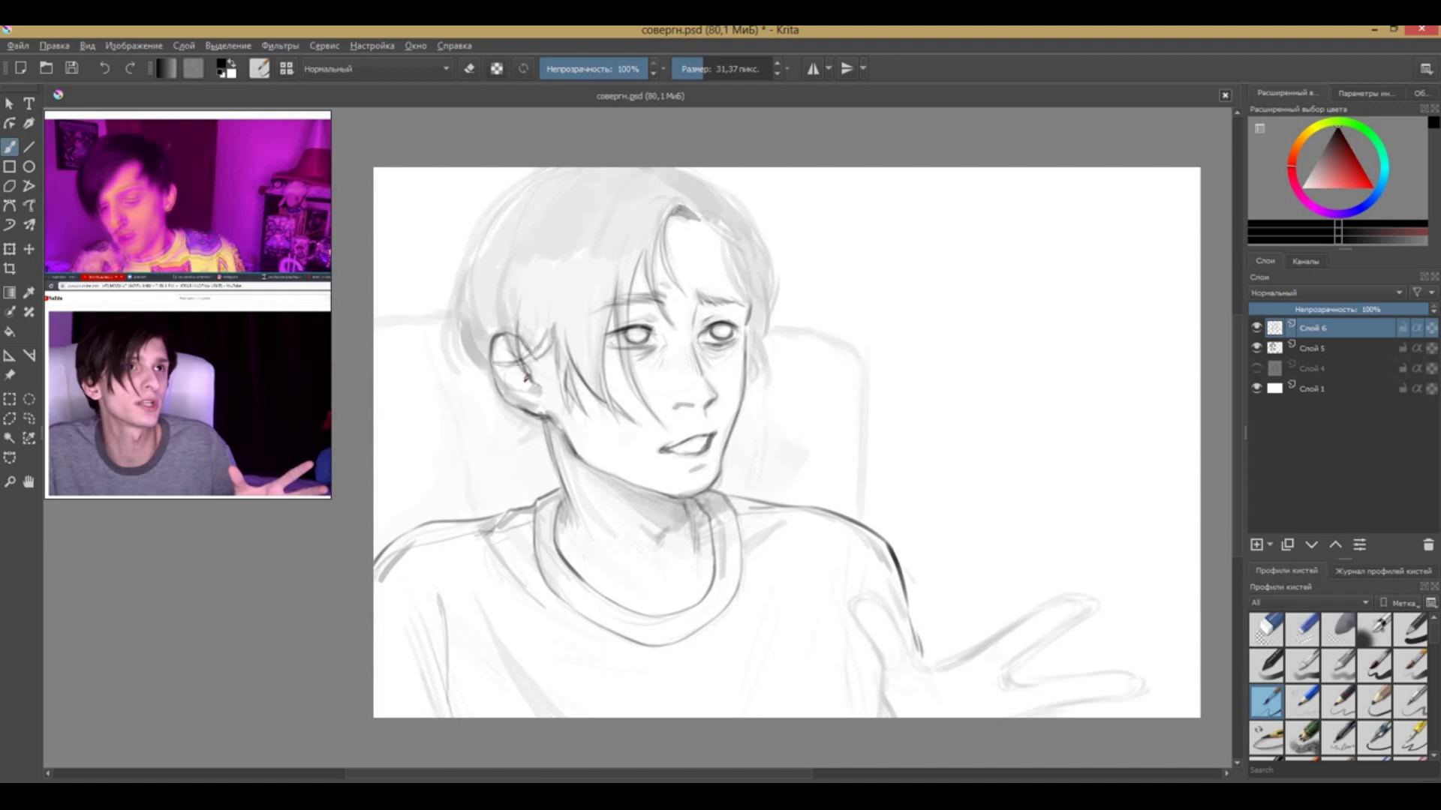
pyautogui.press('e')
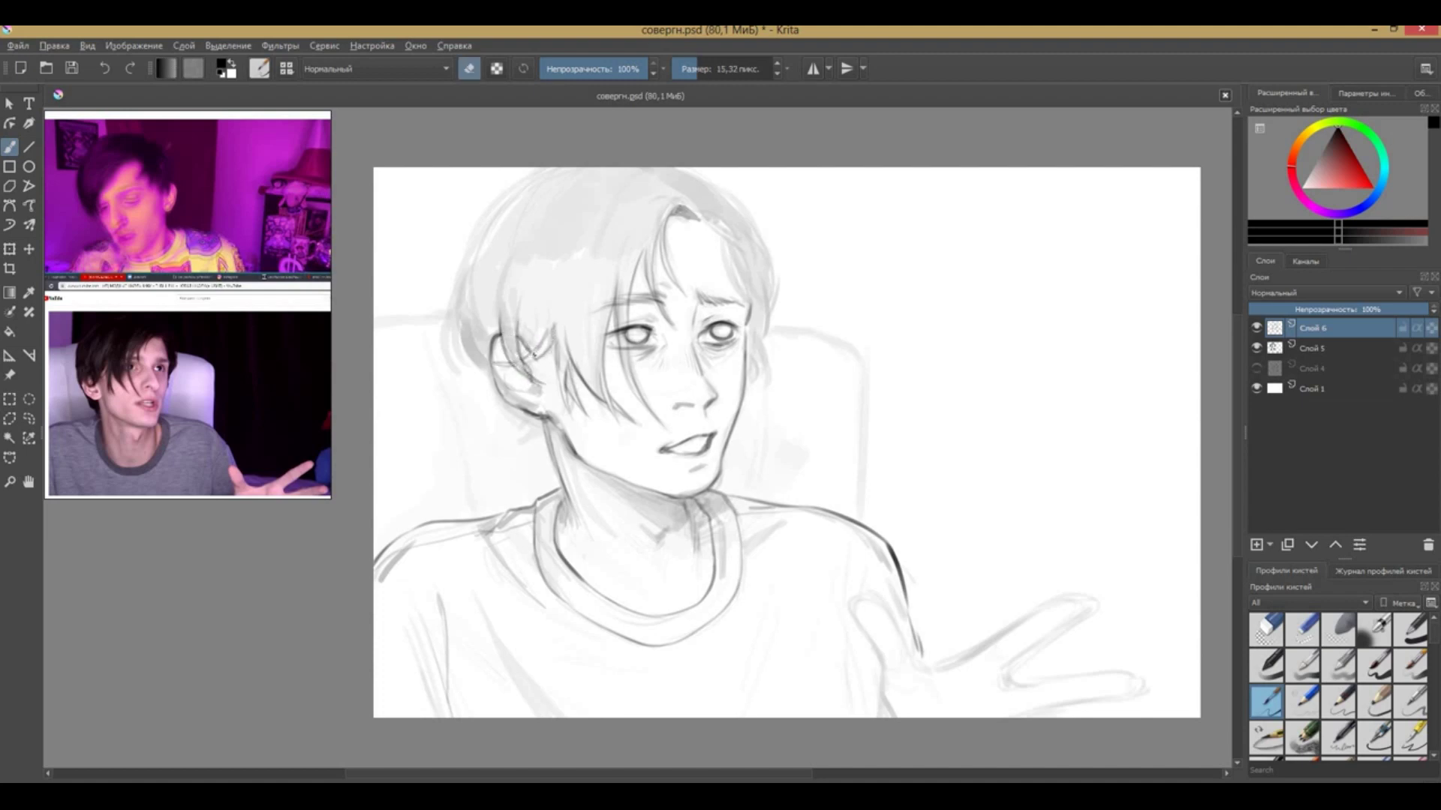
pyautogui.moveTo(538, 361); pyautogui.dragTo(555, 339)
pyautogui.press('e')
pyautogui.hotkey('ctrl', 's')
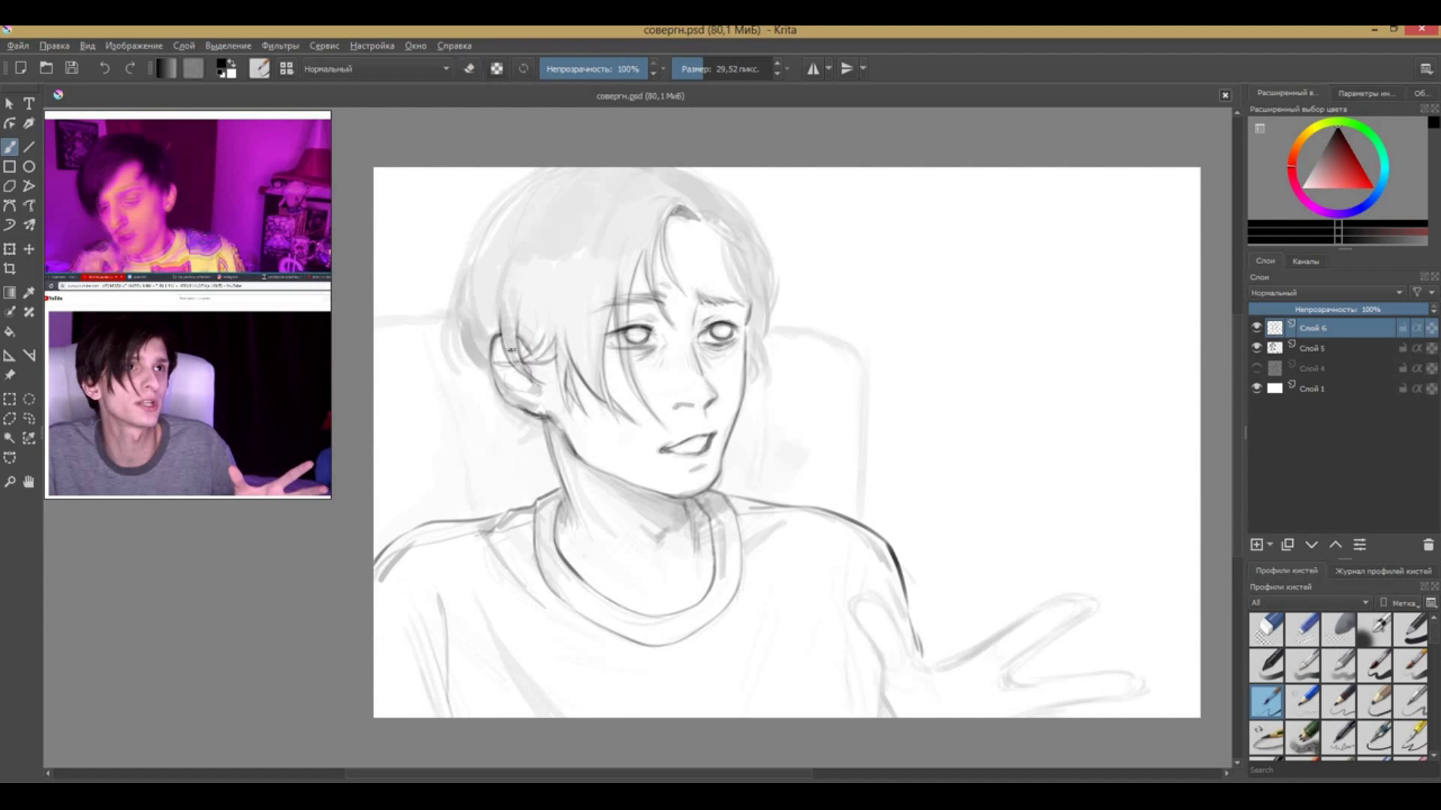
# Refine the top-left hair outline, ear lines and right hair edge, then hide Слой 5
pyautogui.moveTo(461, 368)
pyautogui.mouseDown()
pyautogui.moveTo(450, 278)
pyautogui.moveTo(518, 173)
pyautogui.mouseUp()
pyautogui.press('e')
pyautogui.moveTo(475, 229); pyautogui.dragTo(510, 188)
pyautogui.press('e')
pyautogui.moveTo(480, 330); pyautogui.dragTo(542, 424)
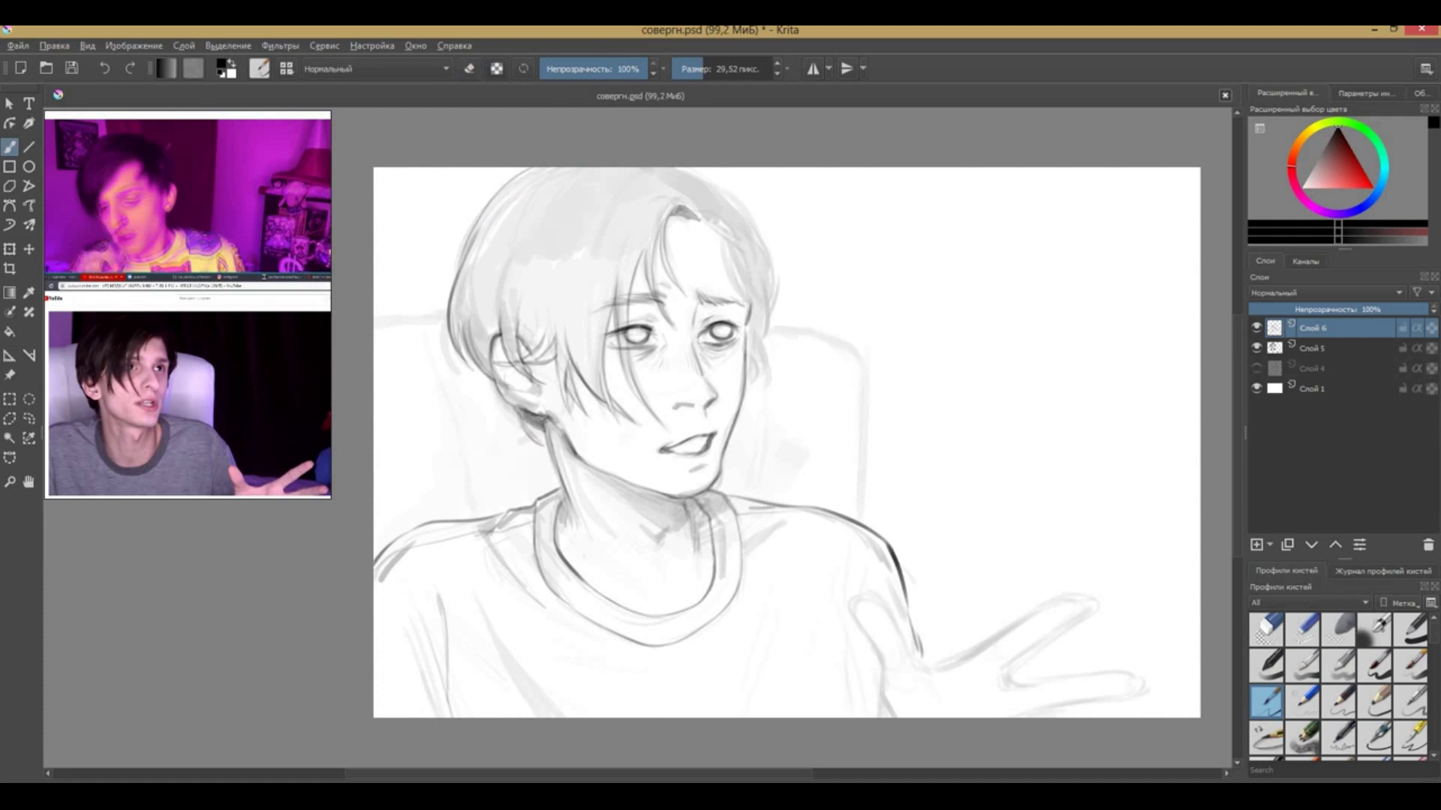
pyautogui.moveTo(488, 372); pyautogui.dragTo(473, 317)
pyautogui.press('e')
pyautogui.press('e')
pyautogui.moveTo(664, 199); pyautogui.dragTo(750, 315)
pyautogui.press('e')
pyautogui.press('e')
pyautogui.moveTo(760, 368)
pyautogui.mouseDown()
pyautogui.moveTo(773, 262)
pyautogui.moveTo(732, 199)
pyautogui.moveTo(687, 169)
pyautogui.moveTo(720, 179)
pyautogui.moveTo(683, 210)
pyautogui.mouseUp()
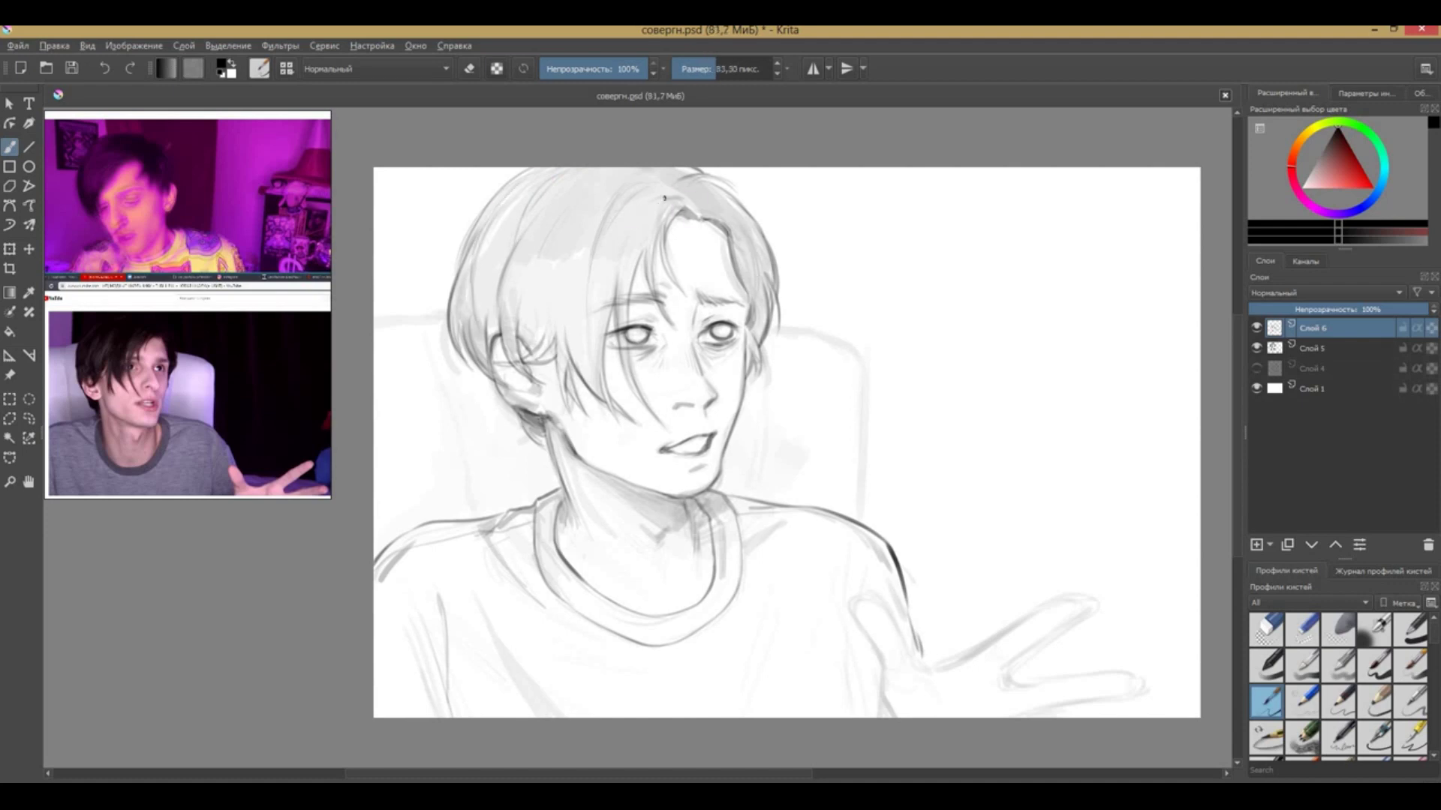
pyautogui.click(1256, 348)
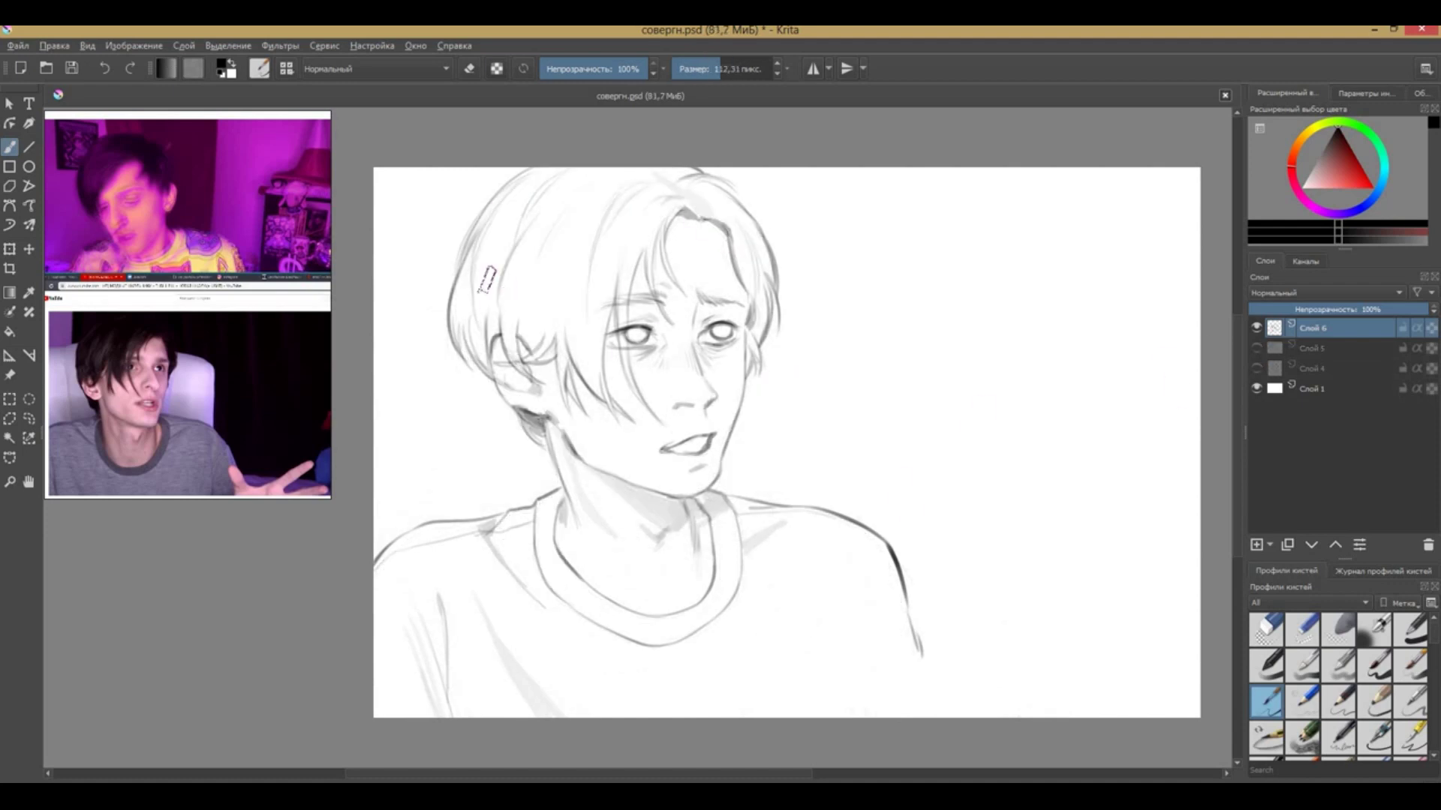
# Rework the left hair-edge line, undoing the erasure and resizing the brush
pyautogui.moveTo(457, 251); pyautogui.dragTo(451, 291)
pyautogui.press('e')
pyautogui.moveTo(469, 214)
pyautogui.mouseDown()
pyautogui.moveTo(453, 312)
pyautogui.moveTo(440, 298)
pyautogui.mouseUp()
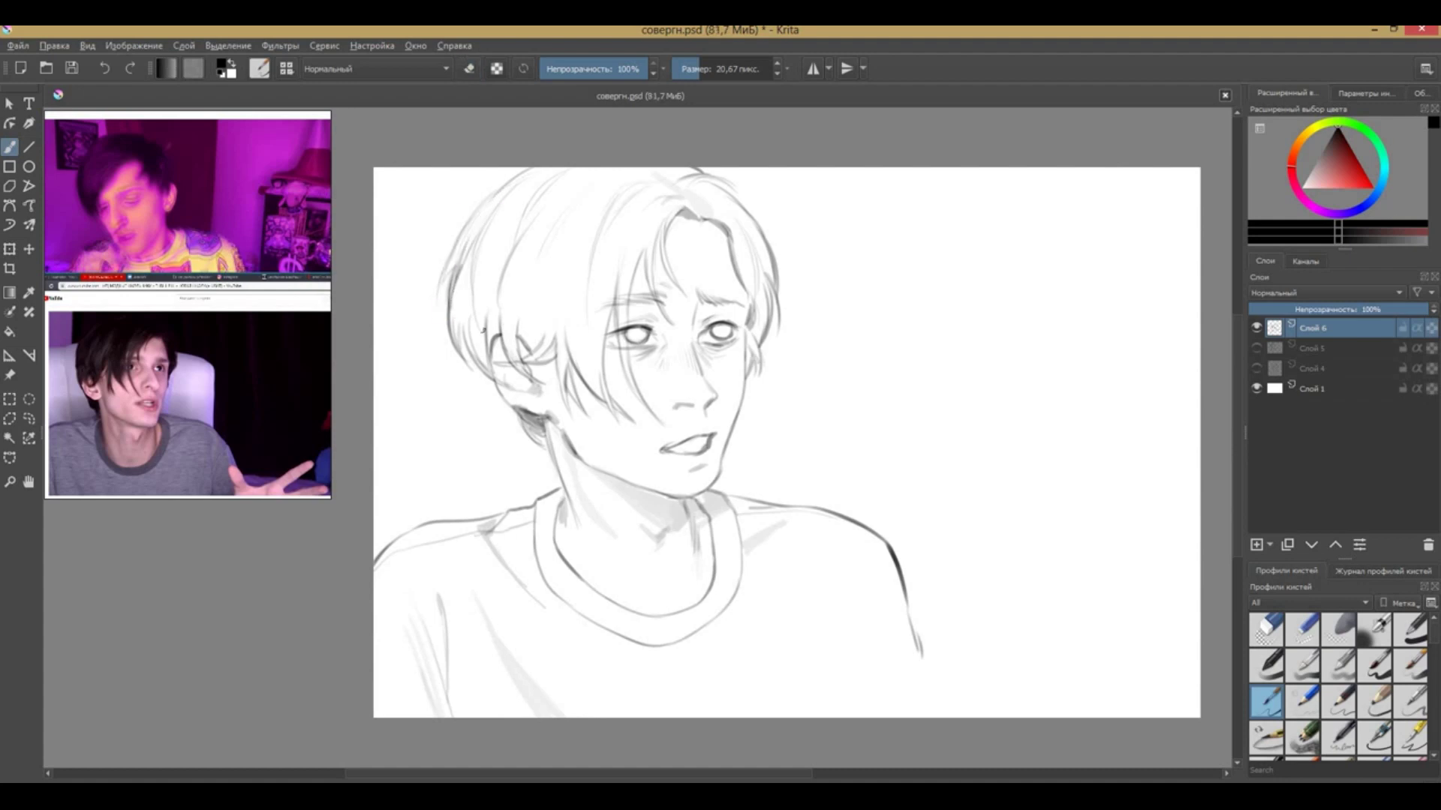
pyautogui.moveTo(480, 375); pyautogui.dragTo(463, 321)
pyautogui.hotkey('ctrl', 'z')
pyautogui.press('[')
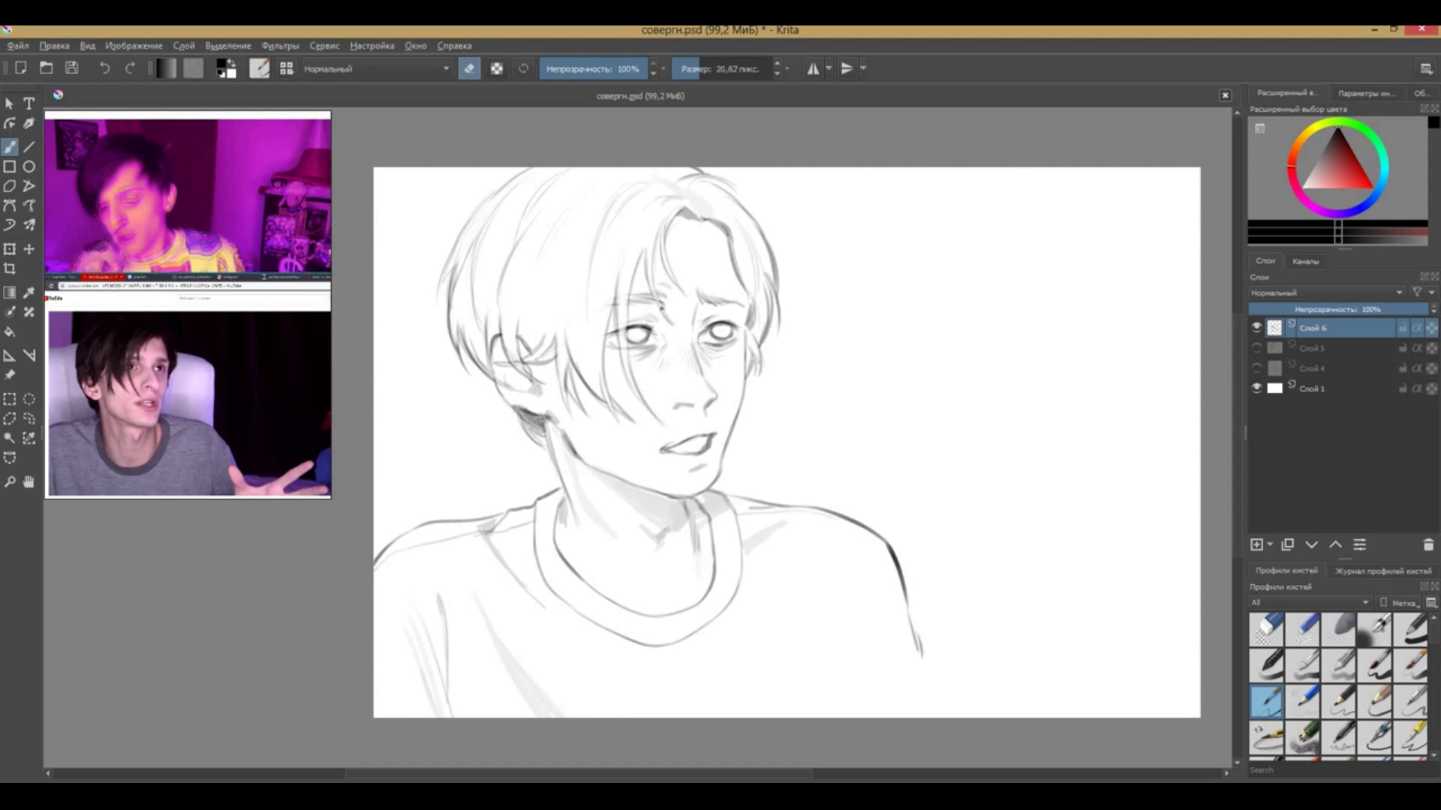
pyautogui.press('e')
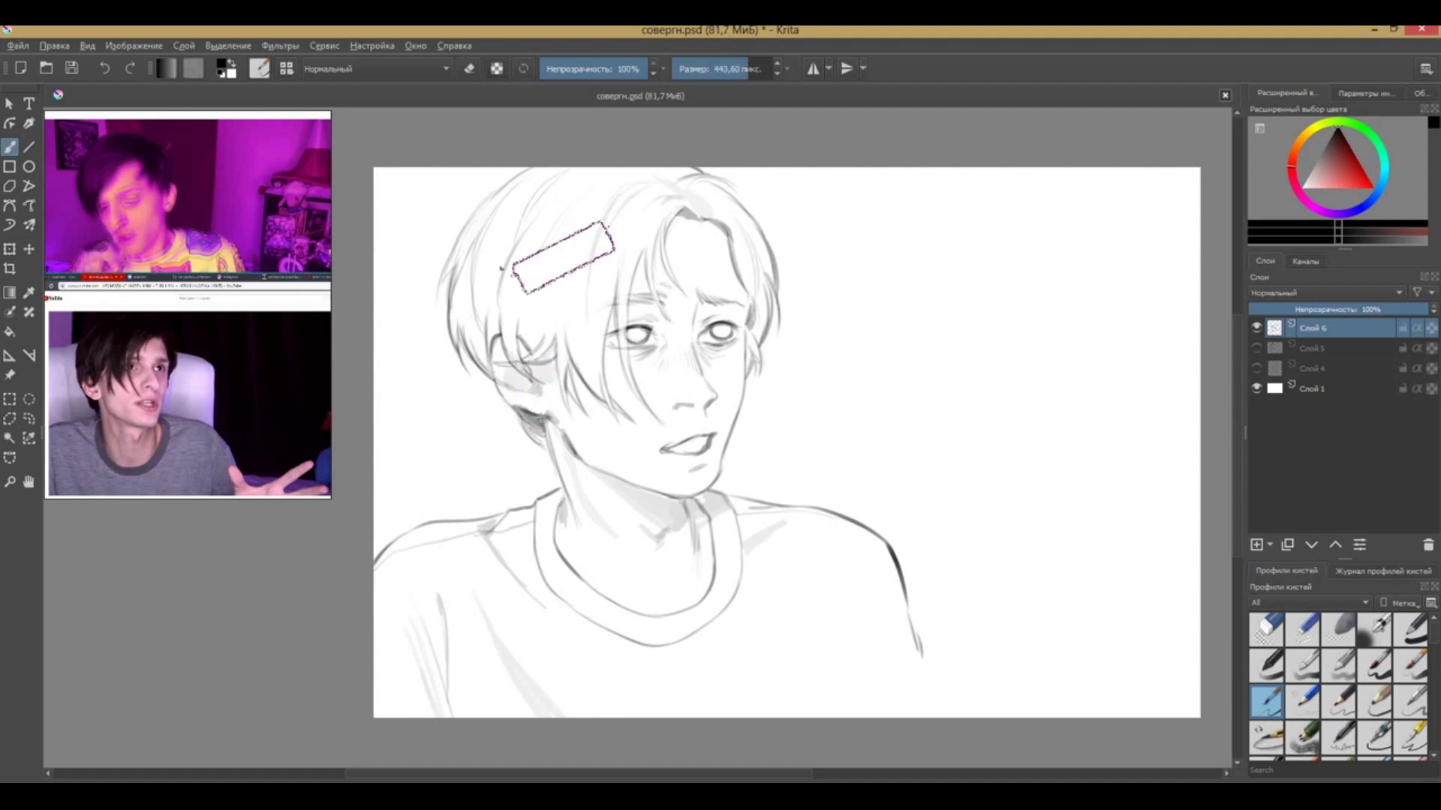
pyautogui.press('[')
pyautogui.press('[')
pyautogui.press('[')
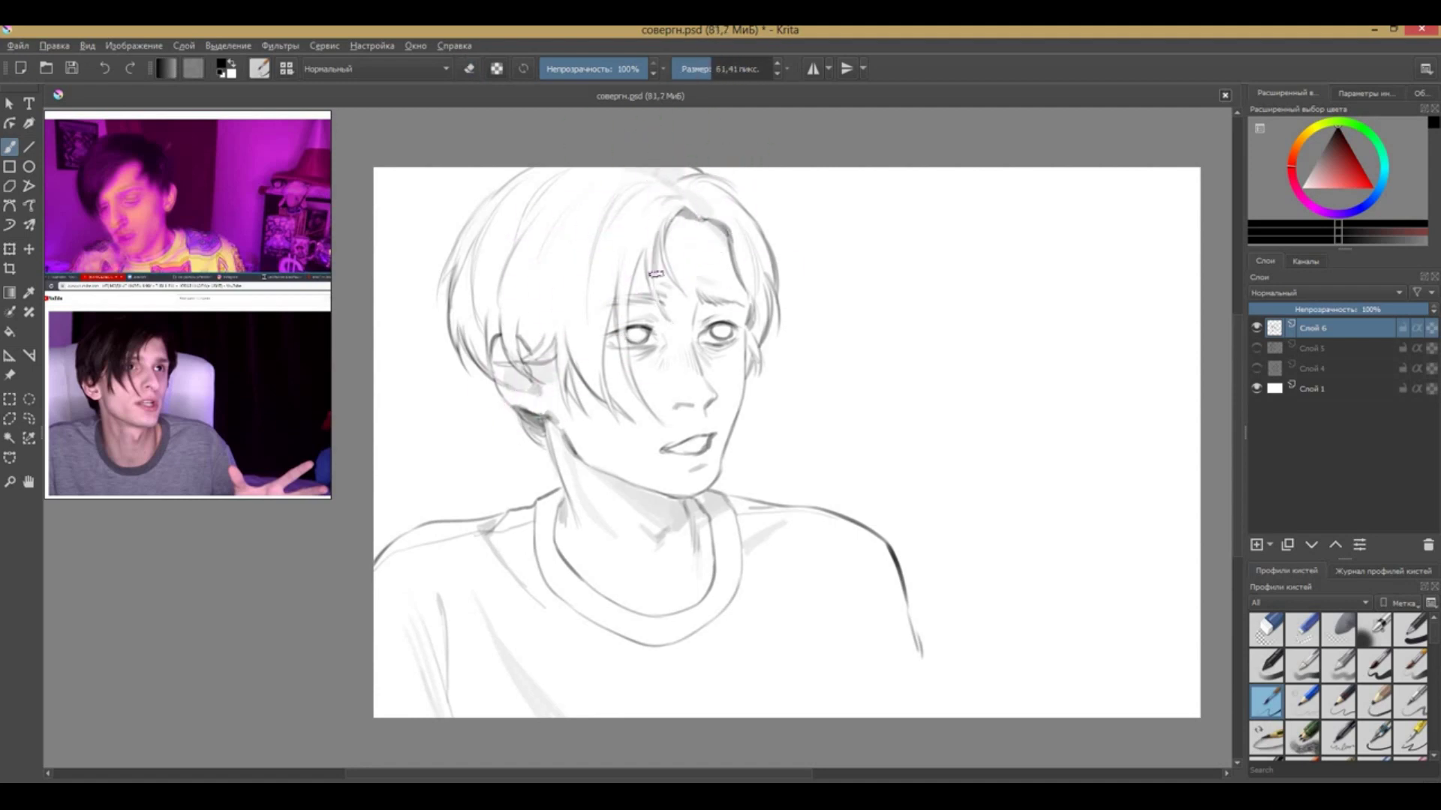
pyautogui.press('[')
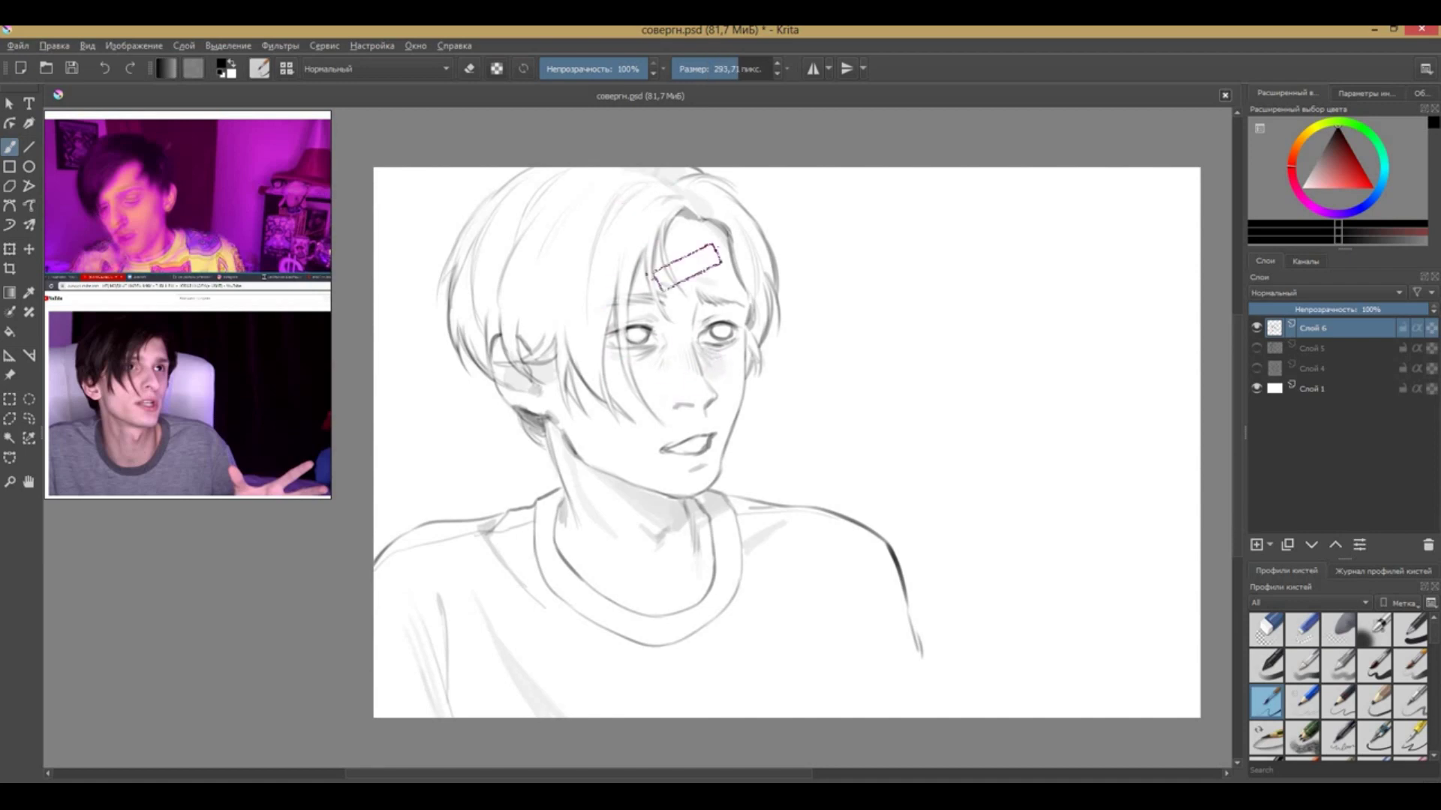
pyautogui.moveTo(724, 530); pyautogui.dragTo(865, 484)
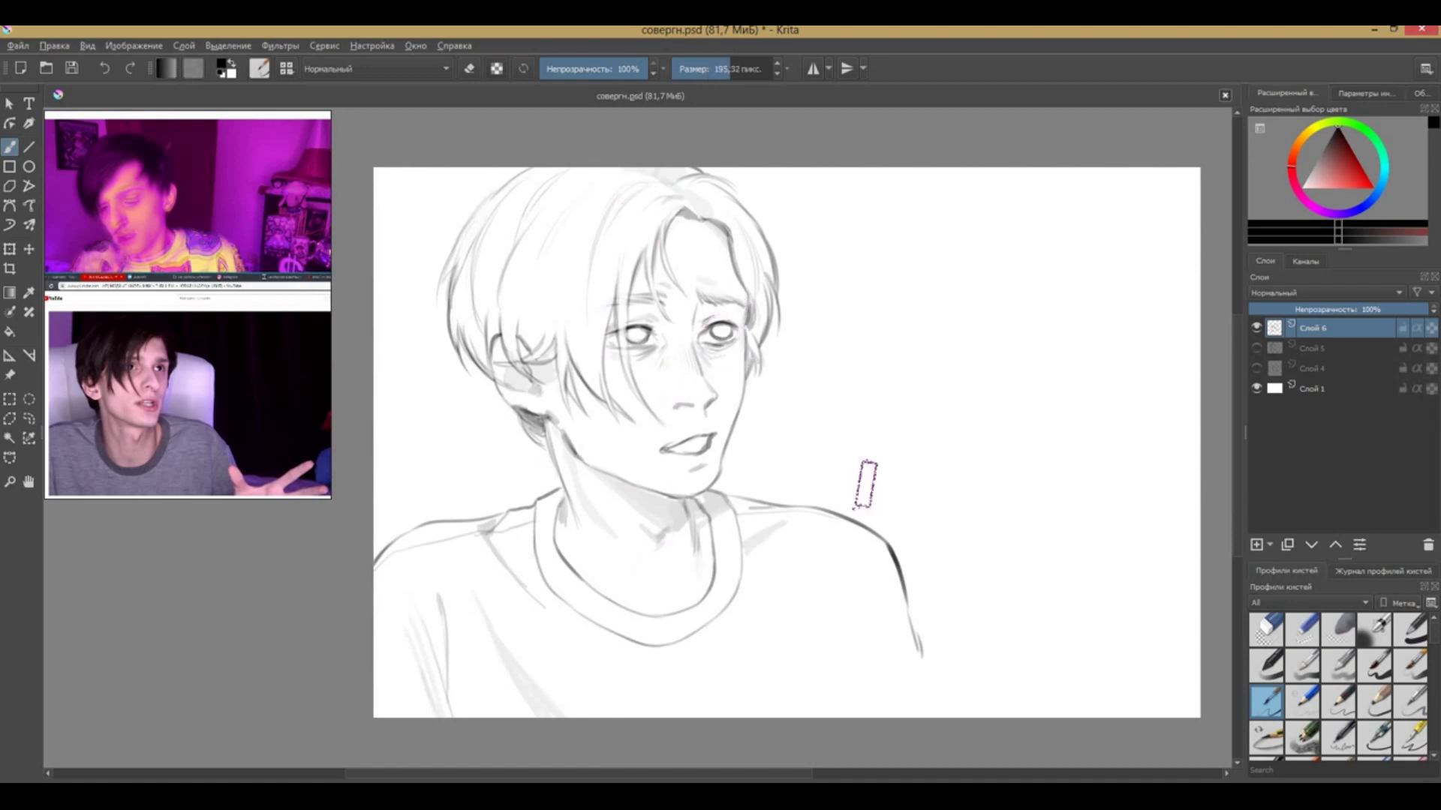
# Trace the chair back outline and the raised hand's thumb and two fingers
pyautogui.click(1256, 349)
pyautogui.moveTo(769, 333); pyautogui.dragTo(859, 520)
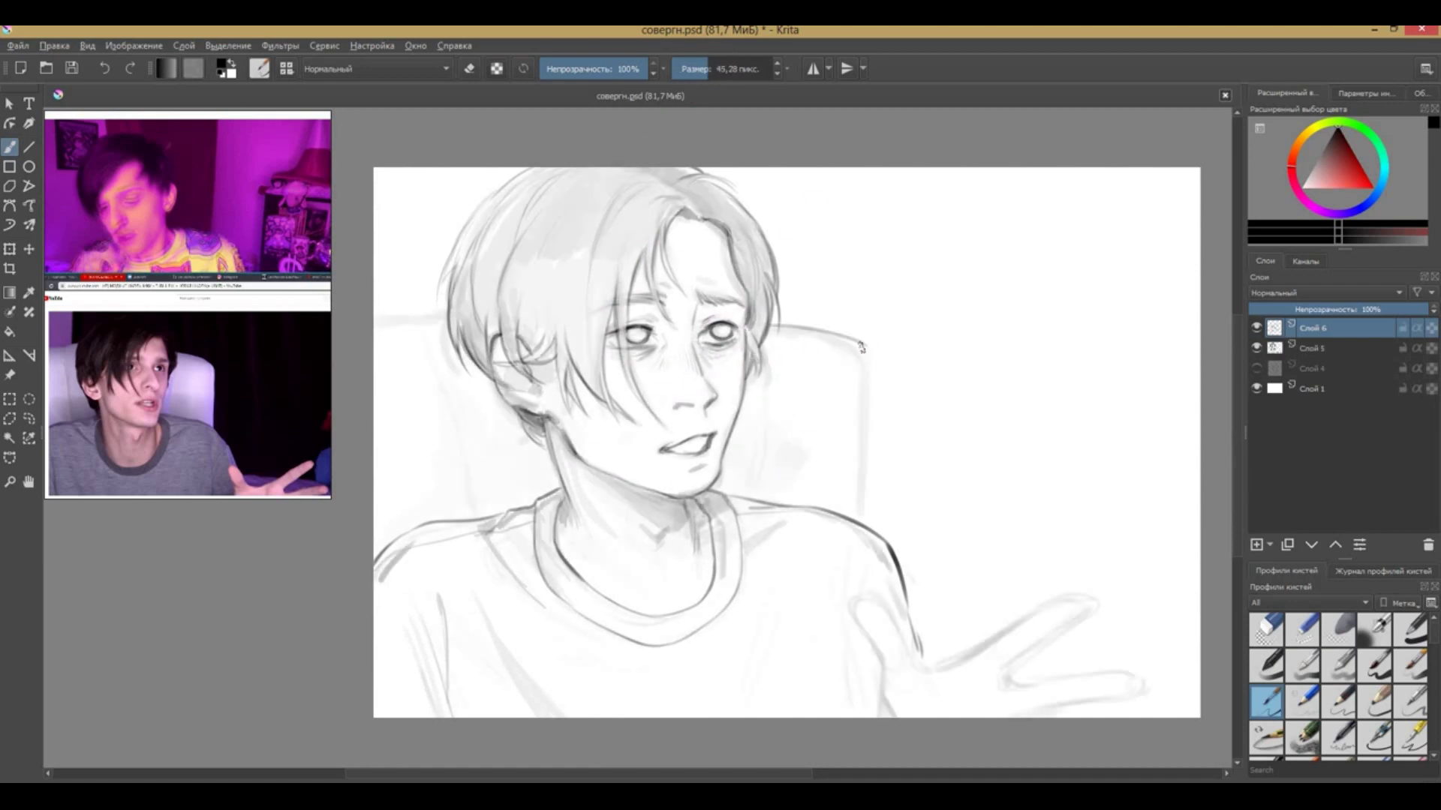
pyautogui.moveTo(446, 310); pyautogui.dragTo(375, 324)
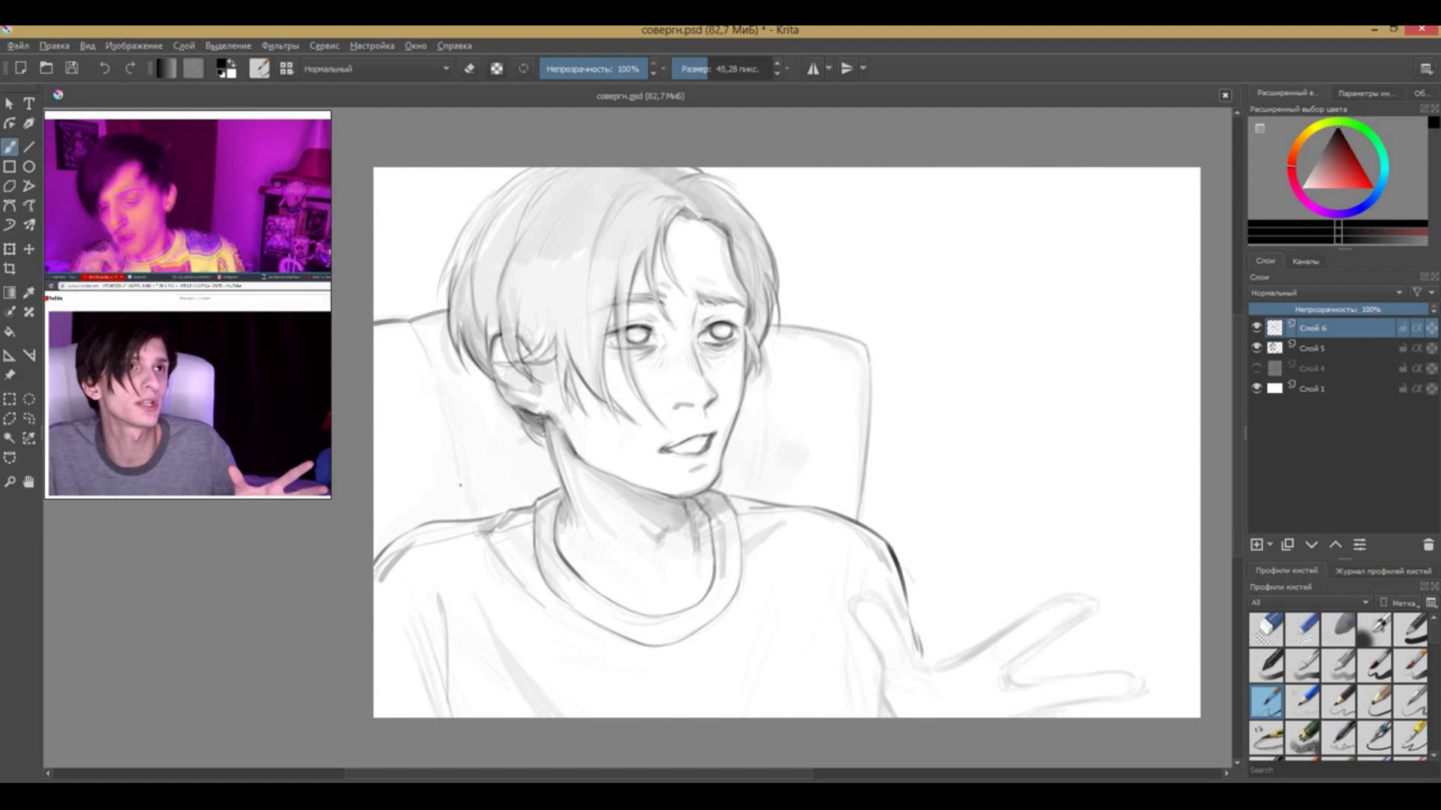
pyautogui.moveTo(882, 679)
pyautogui.mouseDown()
pyautogui.moveTo(861, 589)
pyautogui.moveTo(914, 659)
pyautogui.moveTo(887, 716)
pyautogui.moveTo(920, 676)
pyautogui.mouseUp()
pyautogui.moveTo(1035, 613)
pyautogui.mouseDown()
pyautogui.moveTo(1096, 601)
pyautogui.moveTo(1006, 683)
pyautogui.moveTo(1137, 679)
pyautogui.moveTo(1021, 717)
pyautogui.mouseUp()
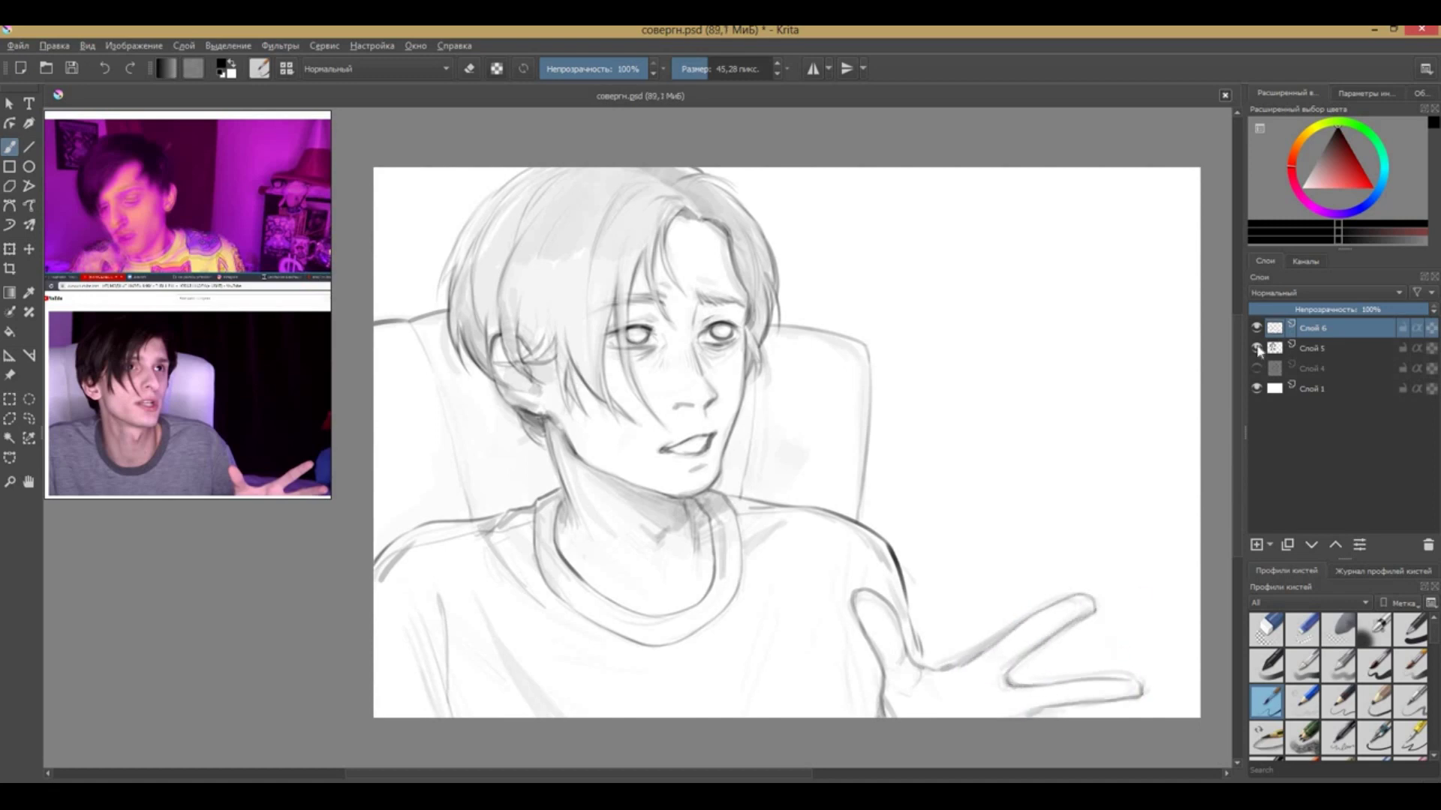
pyautogui.press('e')
pyautogui.press('e')
pyautogui.moveTo(711, 740); pyautogui.dragTo(953, 670)
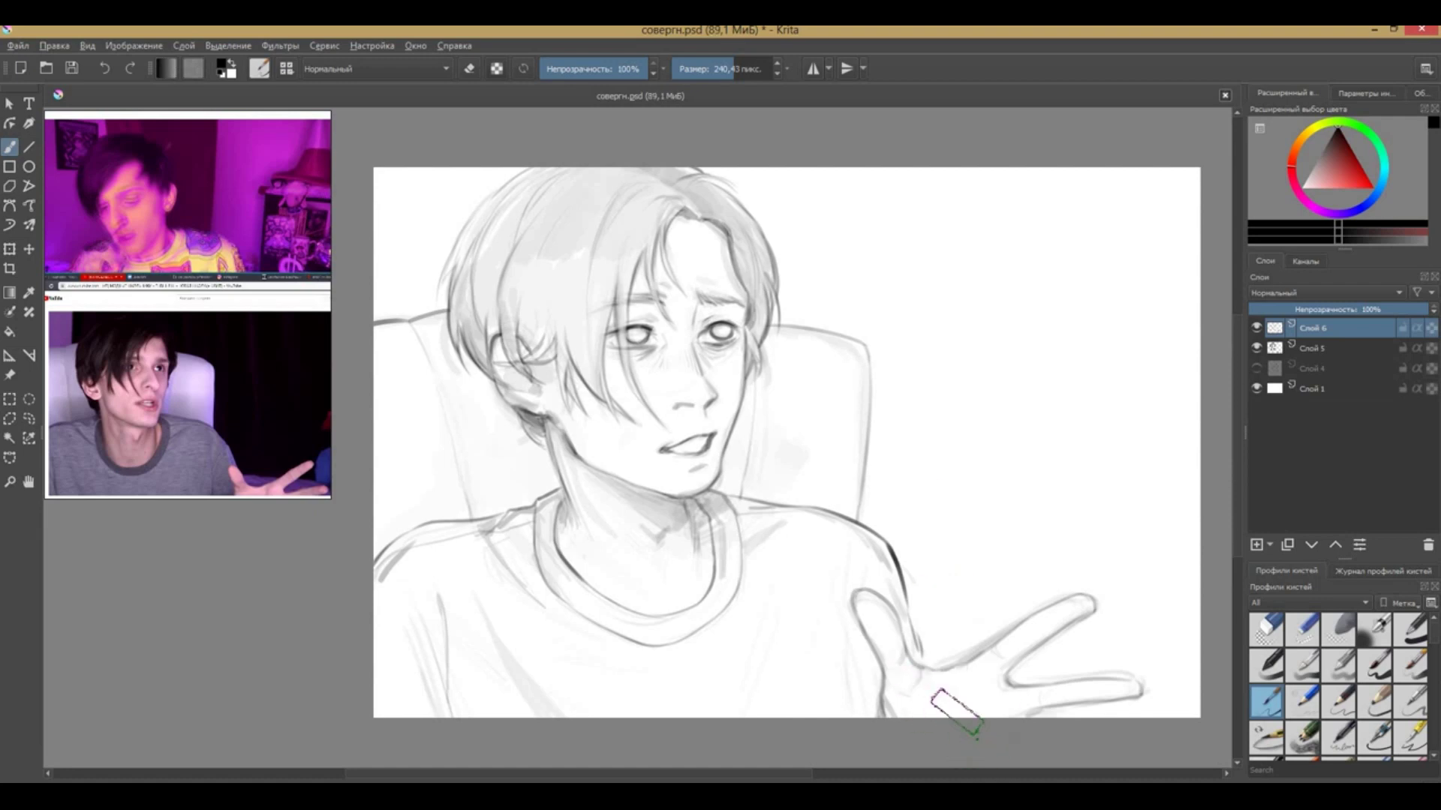
pyautogui.press('e')
# Lasso-select the raised hand, transform it into place, and line its bottom edge
pyautogui.click(1256, 348)
pyautogui.moveTo(960, 601)
pyautogui.mouseDown()
pyautogui.moveTo(1131, 583)
pyautogui.moveTo(1107, 699)
pyautogui.mouseUp()
pyautogui.hotkey('ctrl', 't')
pyautogui.press('Return')
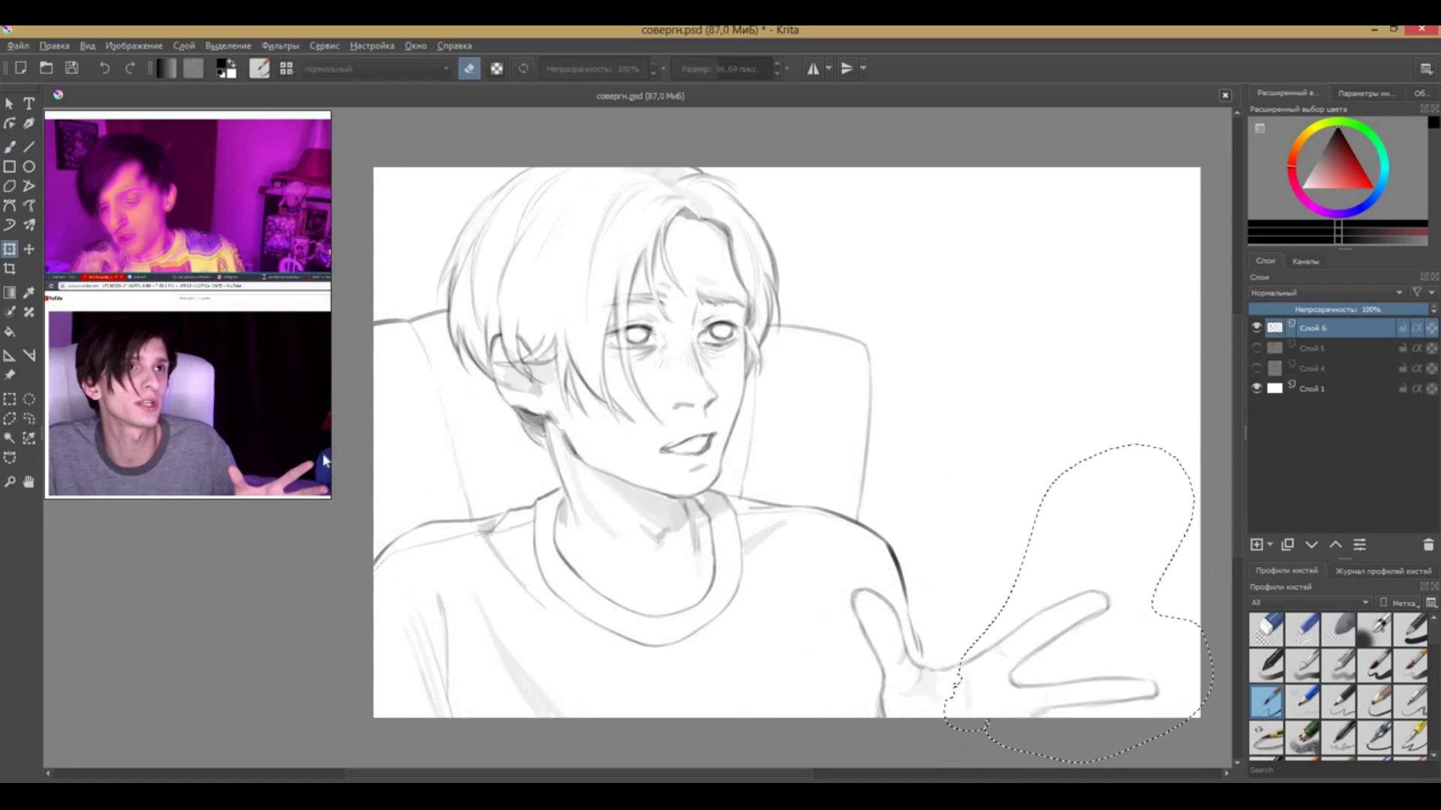
pyautogui.hotkey('ctrl', 'shift', 'a')
pyautogui.press('b')
pyautogui.press('[')
pyautogui.press('[')
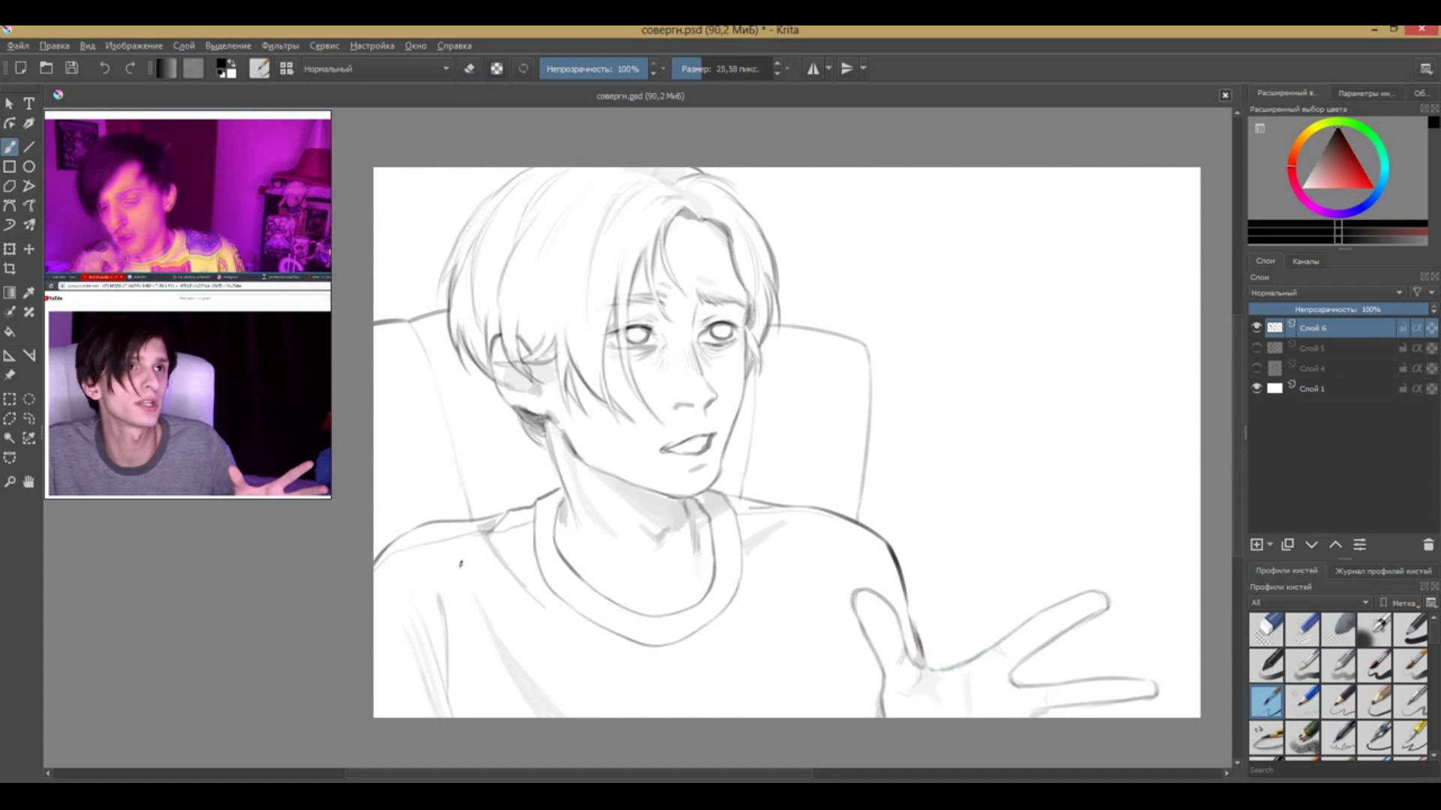
pyautogui.press('e')
pyautogui.moveTo(1043, 711); pyautogui.dragTo(1114, 703)
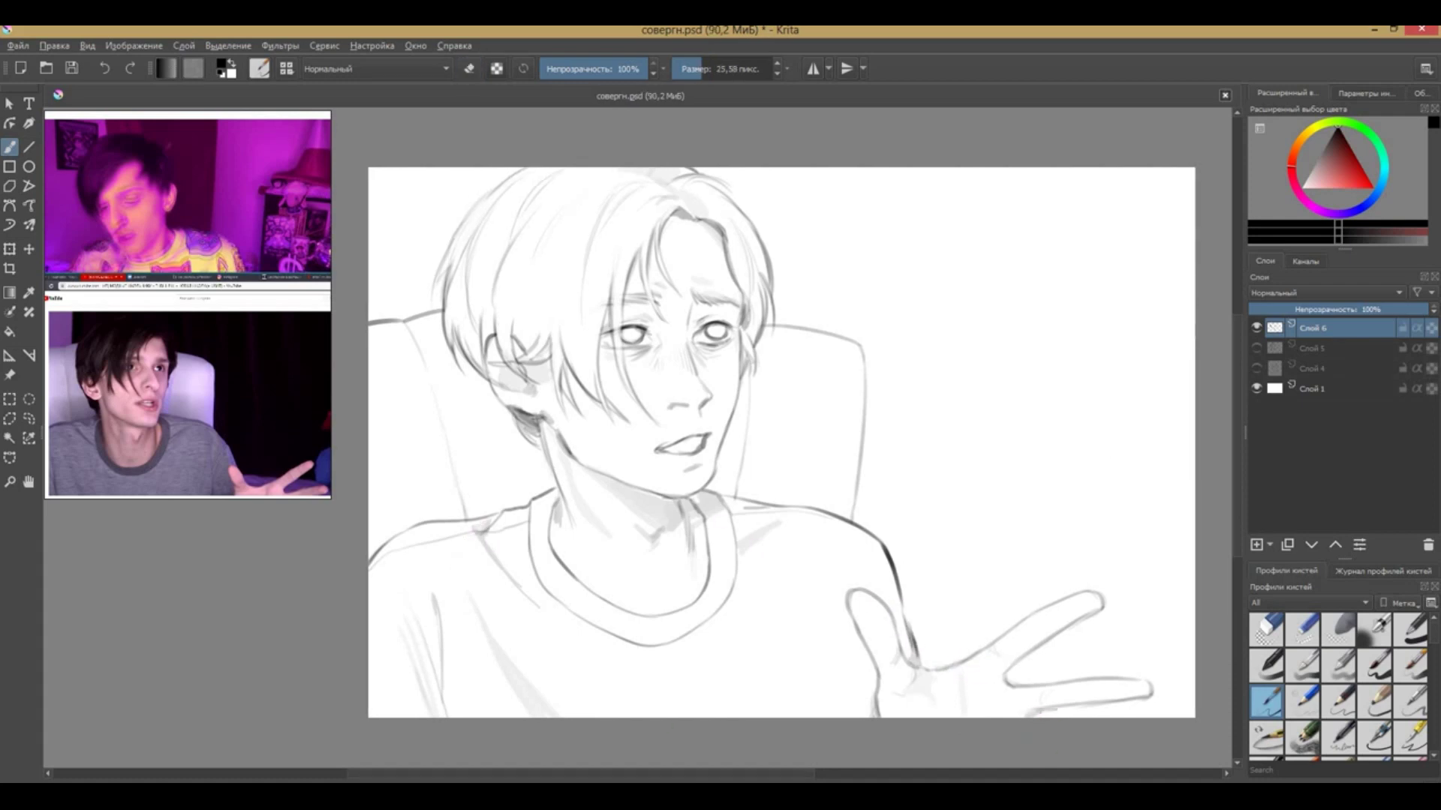
# Show the shading sketch layer, adjust the brush size, and save the drawing
pyautogui.click(1256, 348)
pyautogui.press(']')
pyautogui.press(']')
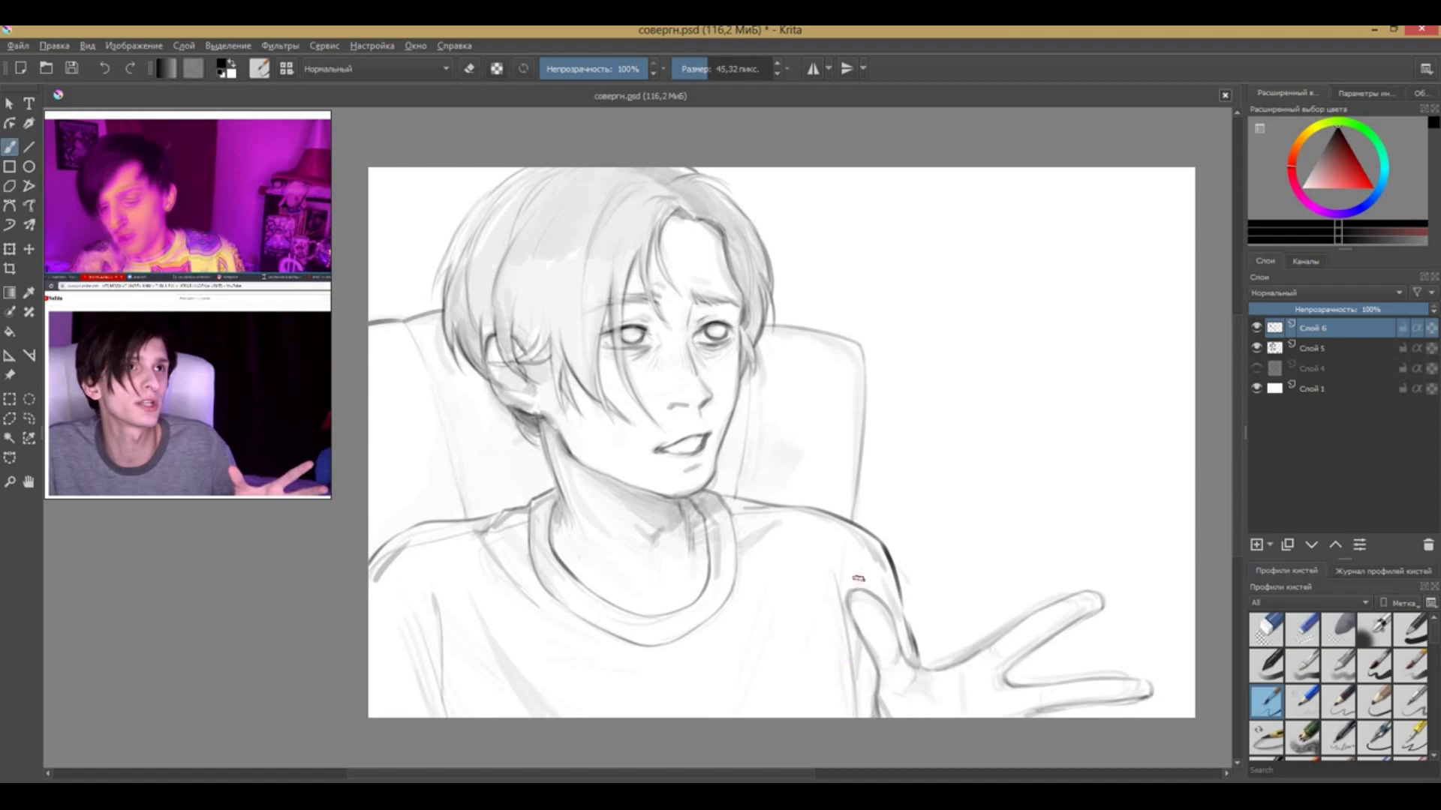
pyautogui.press(']')
pyautogui.press(']')
pyautogui.press(']')
pyautogui.hotkey('ctrl', 'z')
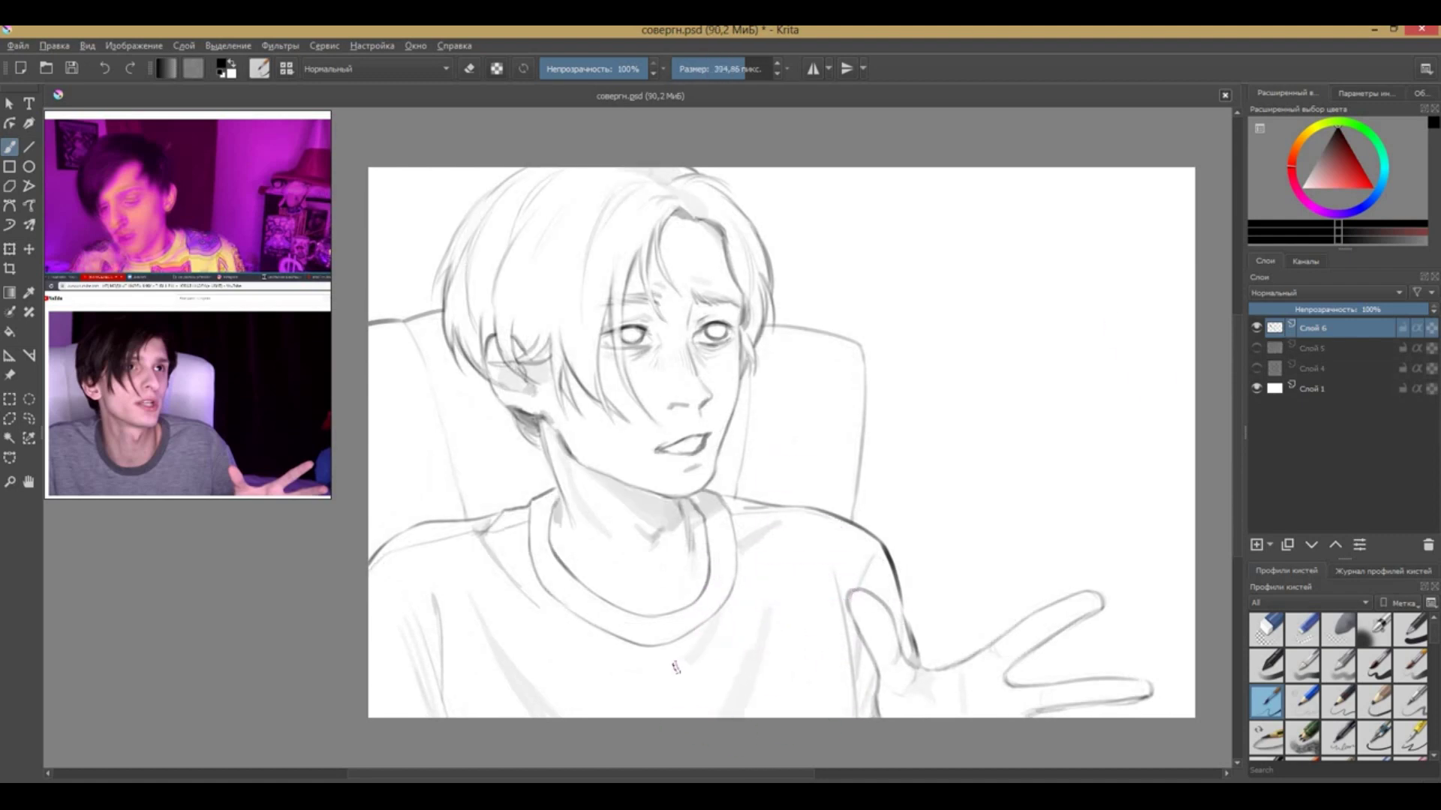
pyautogui.press(']')
pyautogui.press(']')
pyautogui.press(']')
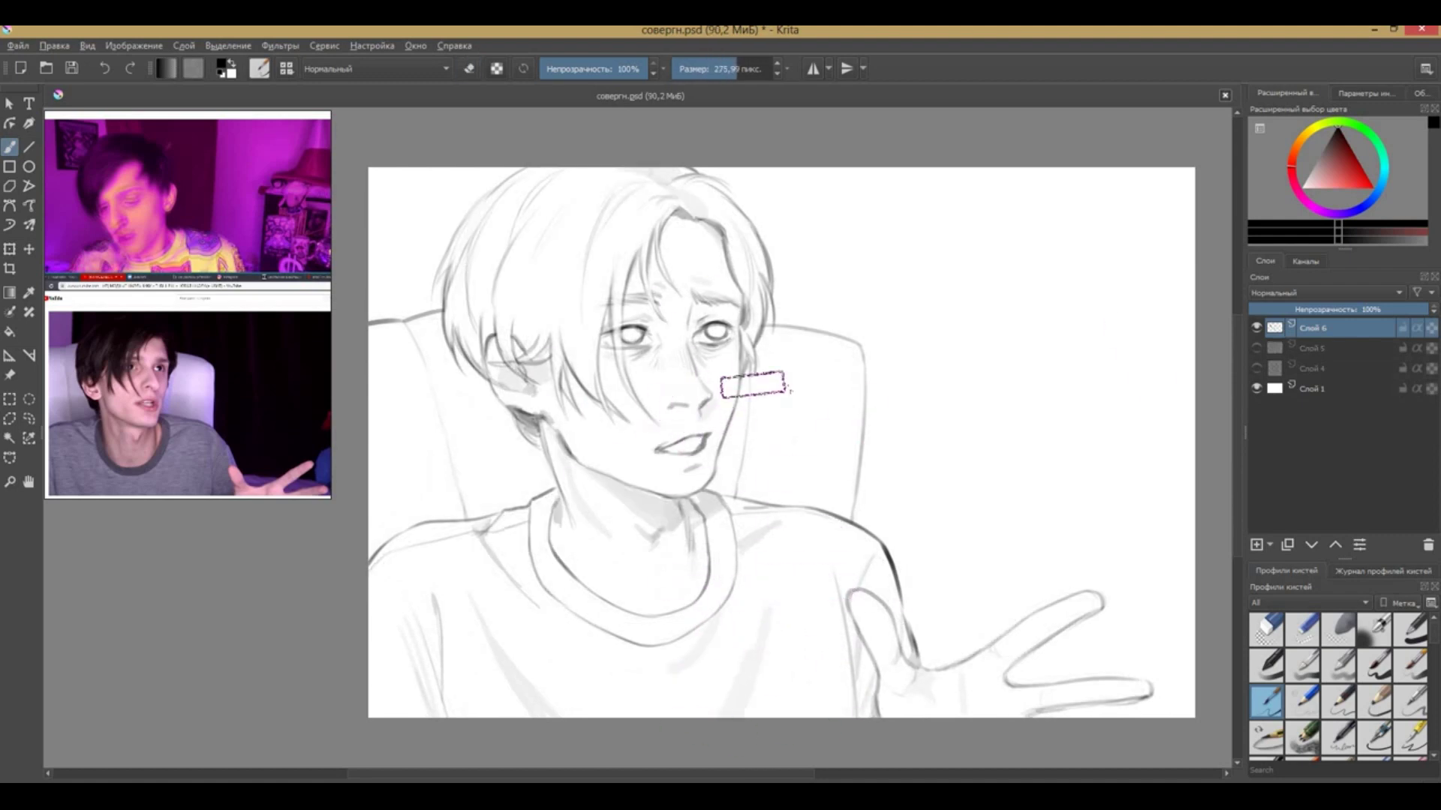
pyautogui.press('e')
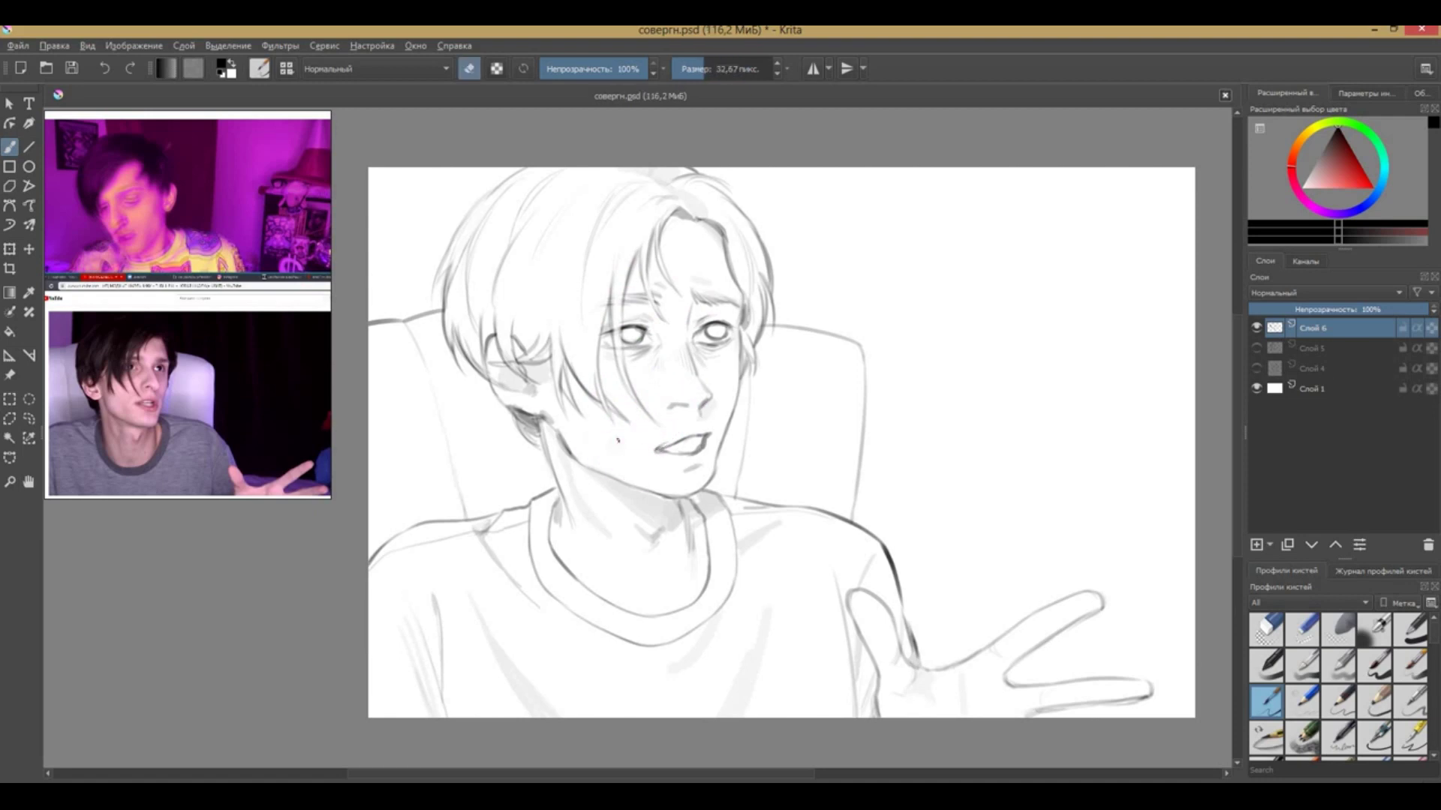
pyautogui.press('e')
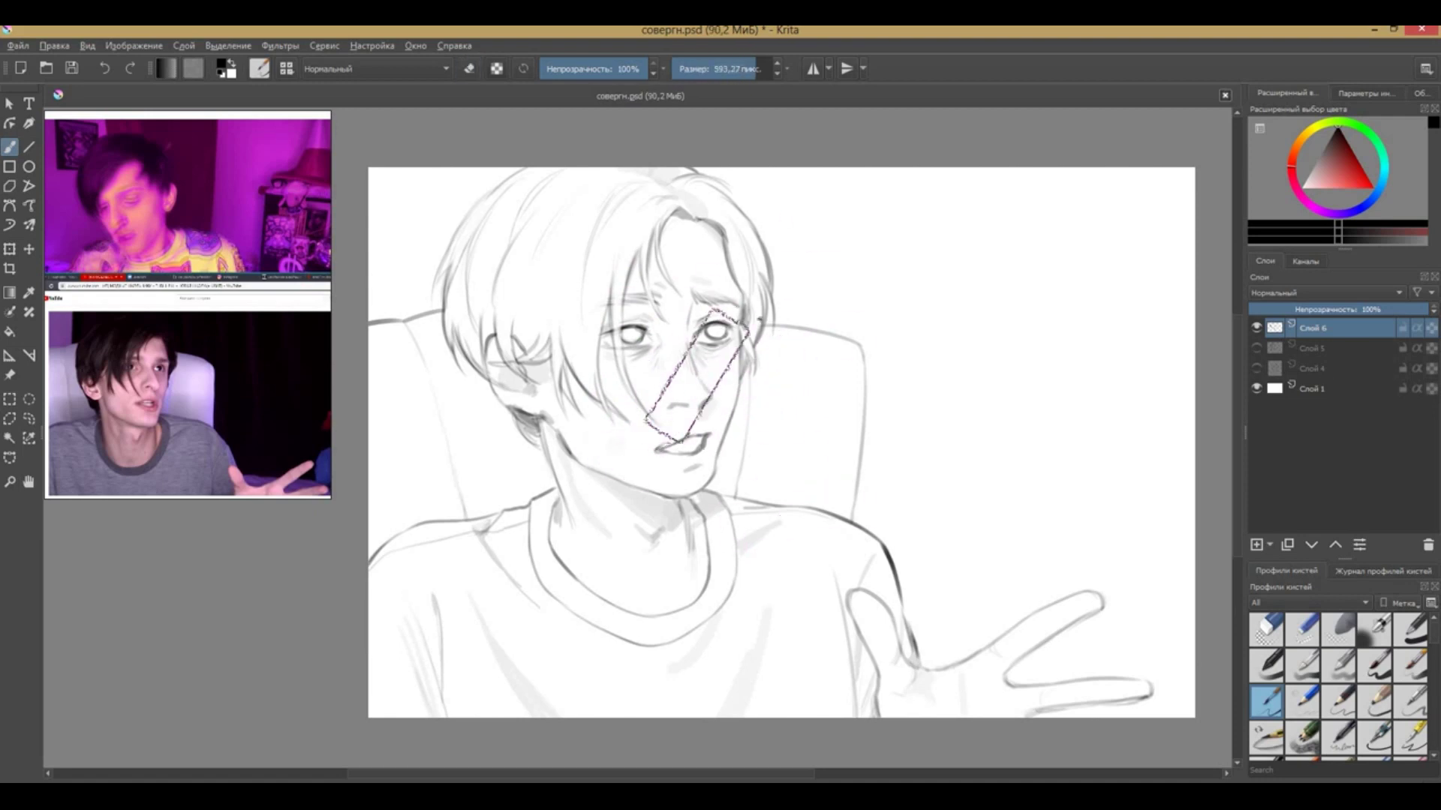
pyautogui.press('e')
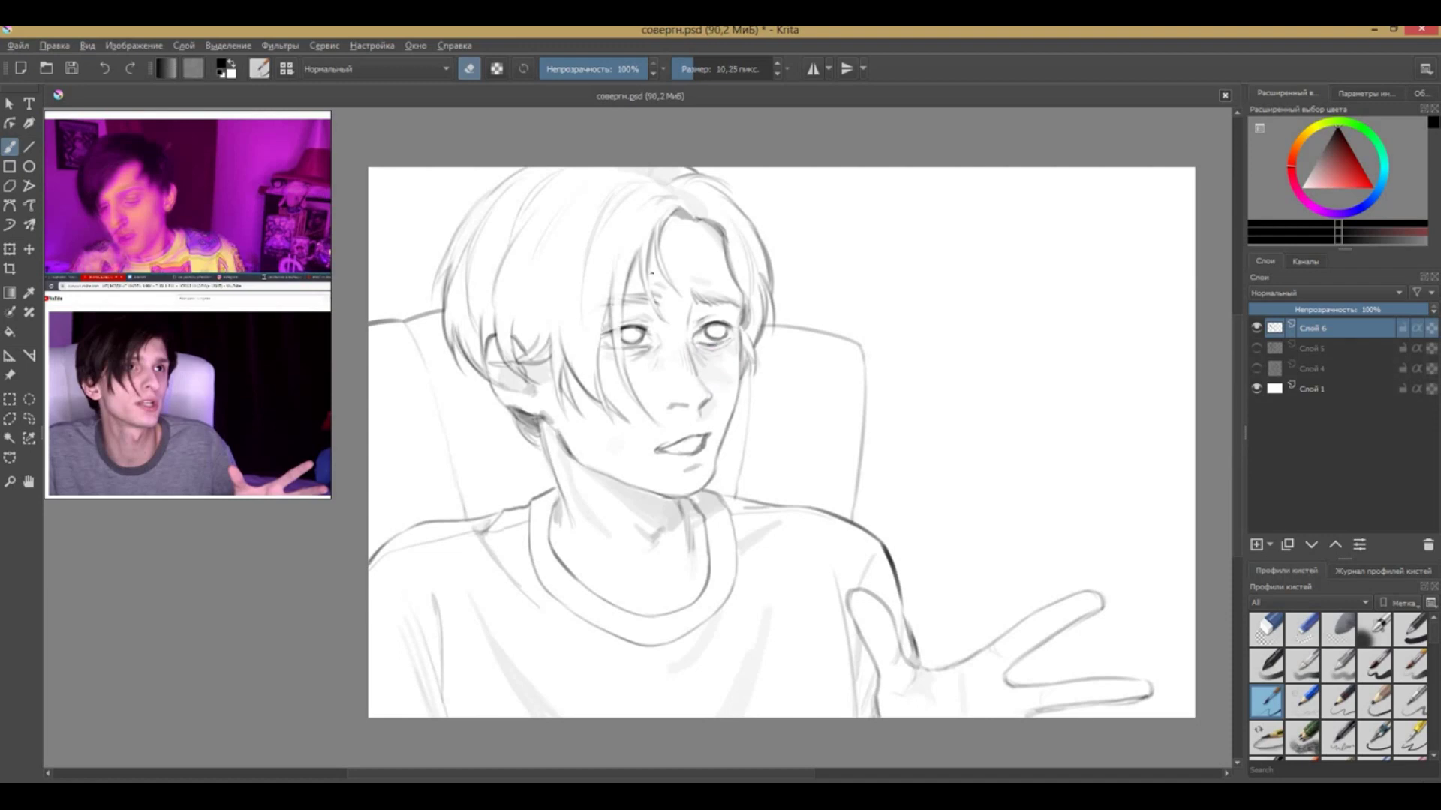
pyautogui.press('e')
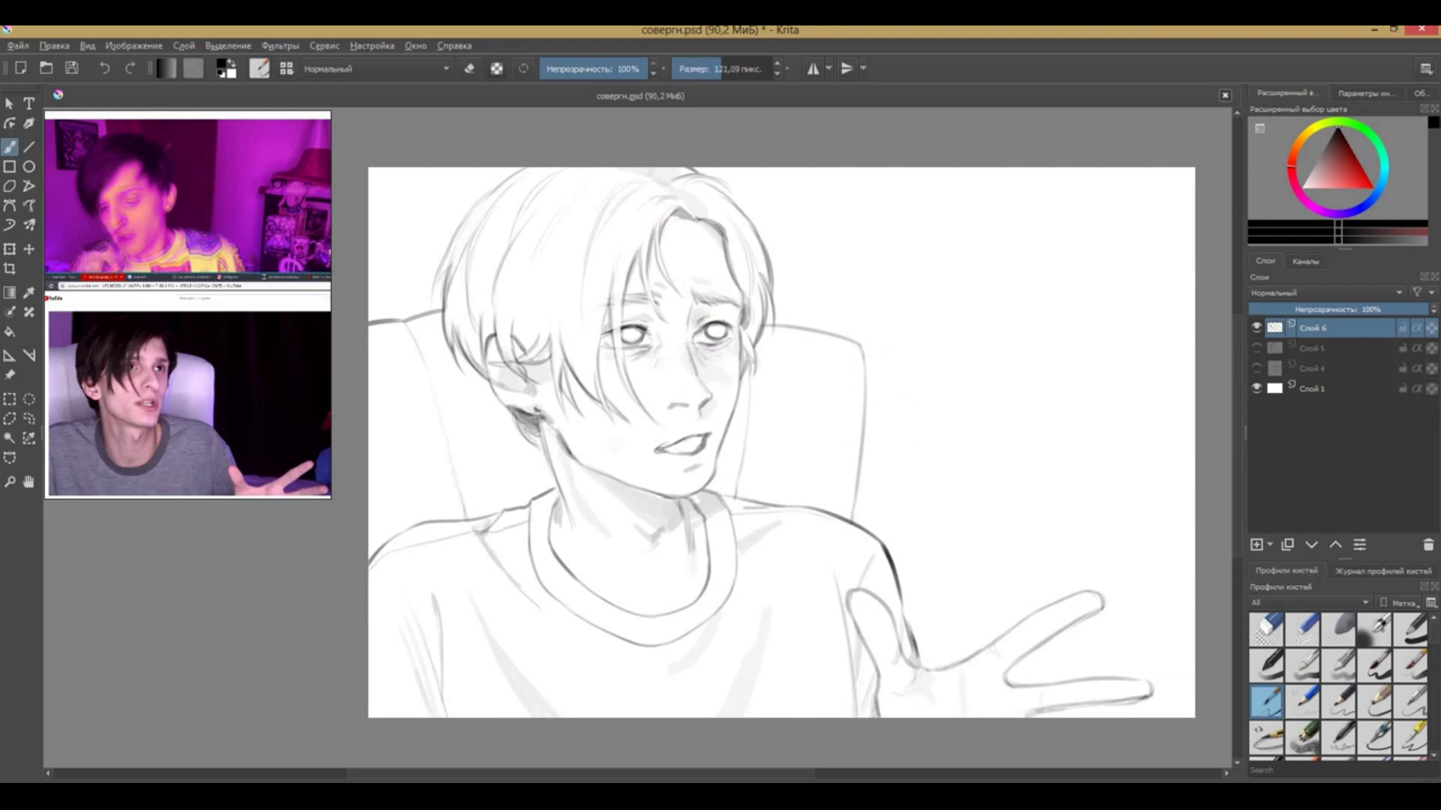
pyautogui.hotkey('ctrl', 's')
# Erase a stray mark near the lips, add a jaw line, save, and add layer Слой 7
pyautogui.moveTo(943, 409); pyautogui.dragTo(672, 443)
pyautogui.press('e')
pyautogui.press('e')
pyautogui.moveTo(709, 394); pyautogui.dragTo(696, 450)
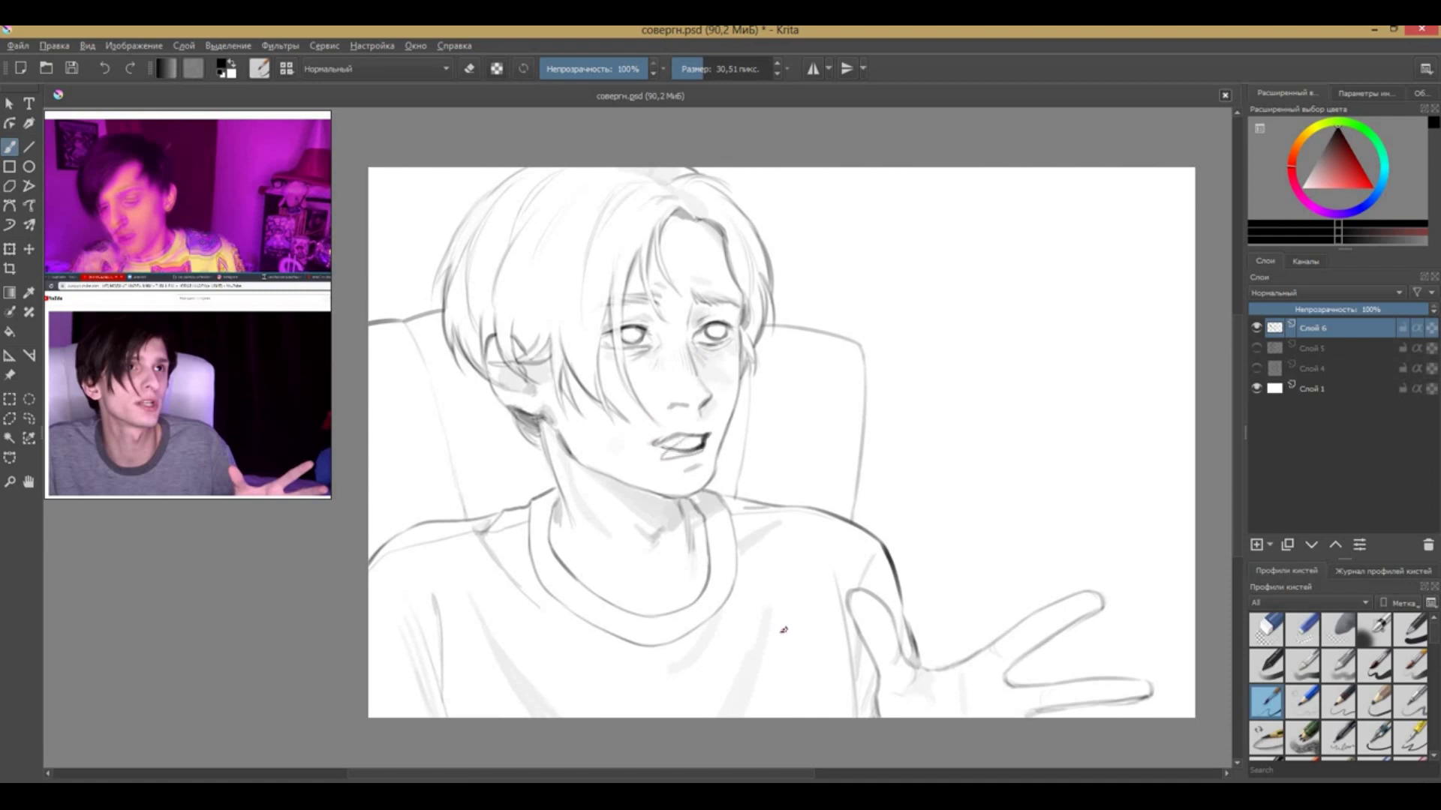
pyautogui.moveTo(594, 469); pyautogui.dragTo(668, 409)
pyautogui.press('[')
pyautogui.press('[')
pyautogui.press('[')
pyautogui.hotkey('ctrl', 's')
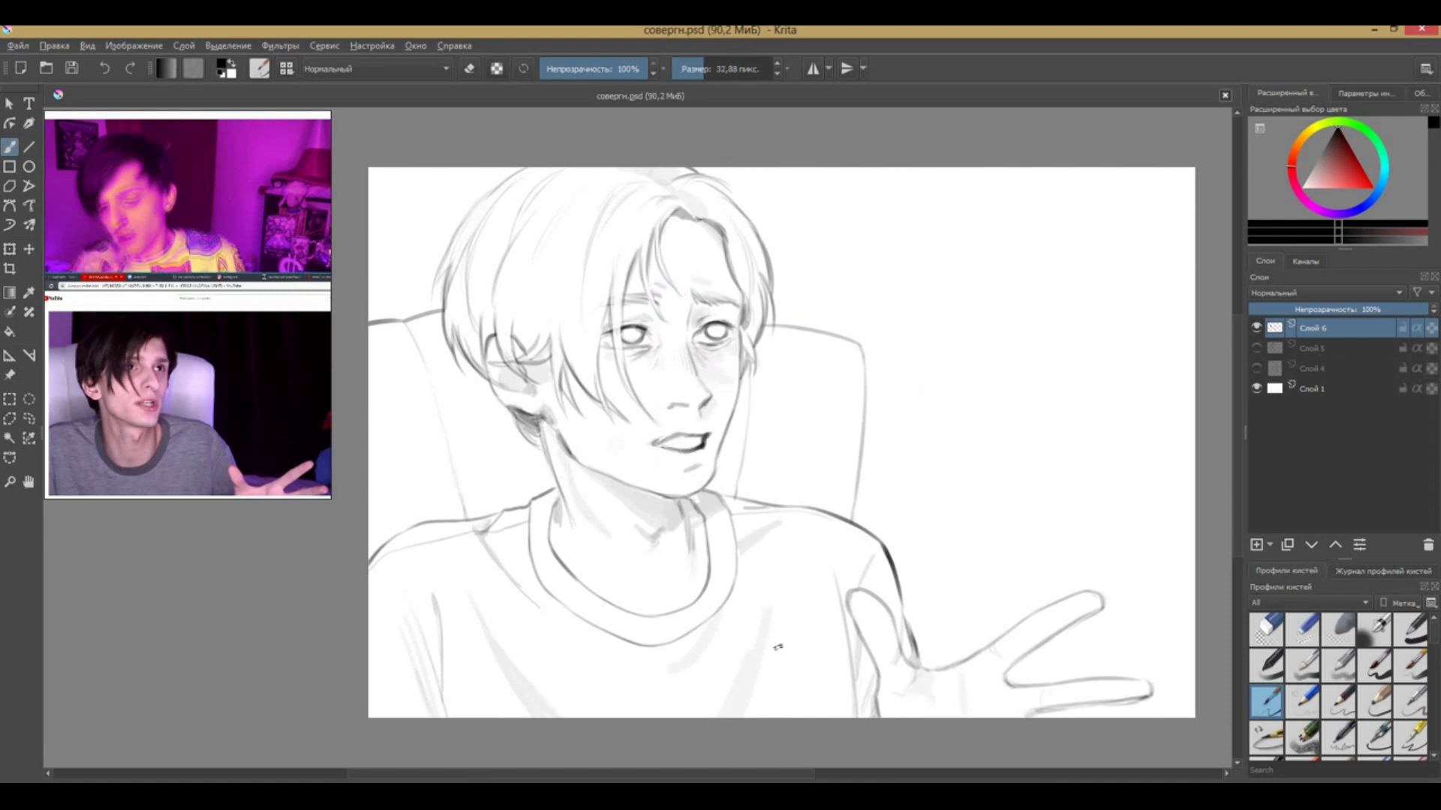
pyautogui.click(1260, 349)
pyautogui.press('Insert')
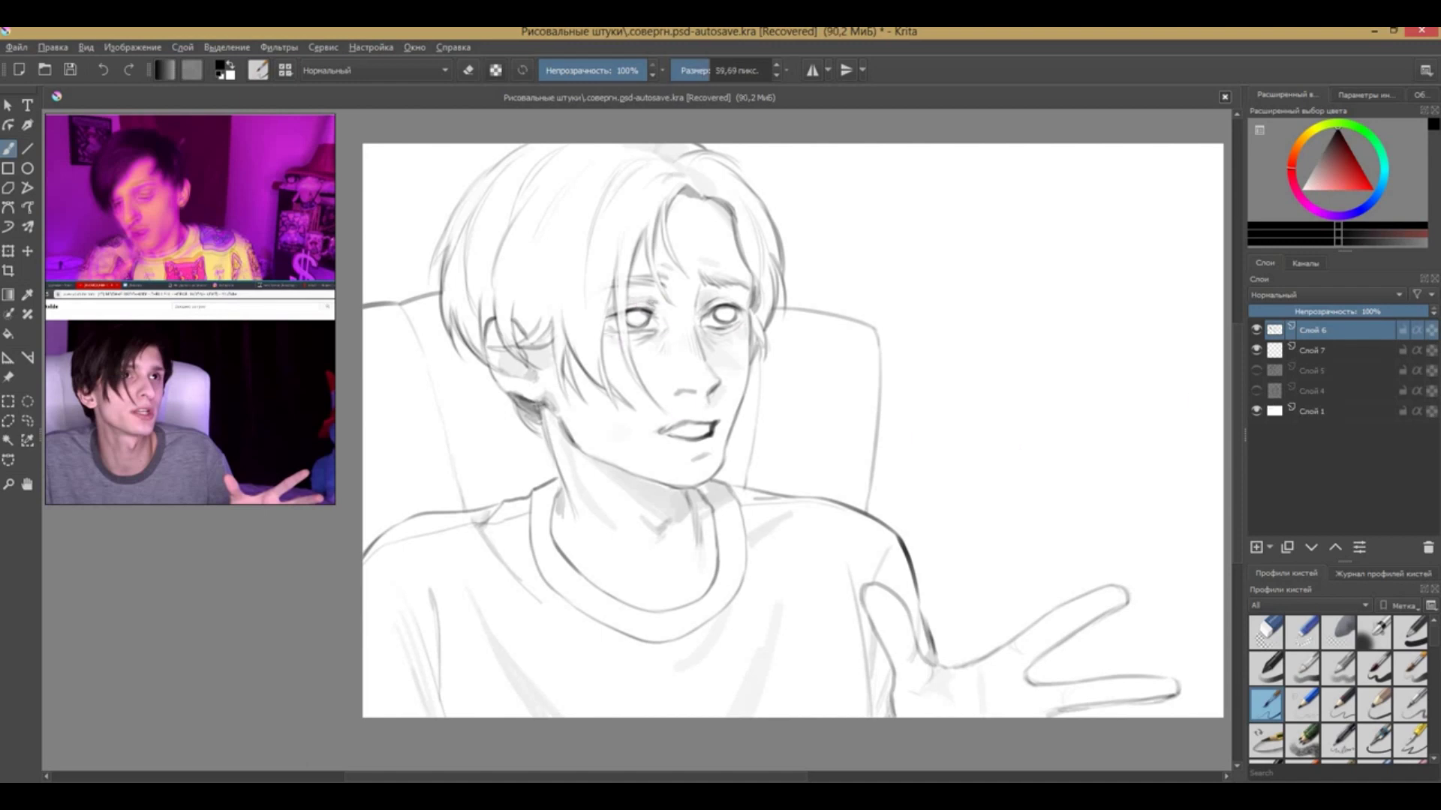
# Fill the background layer Слой 1 with light pink
pyautogui.click(1309, 412)
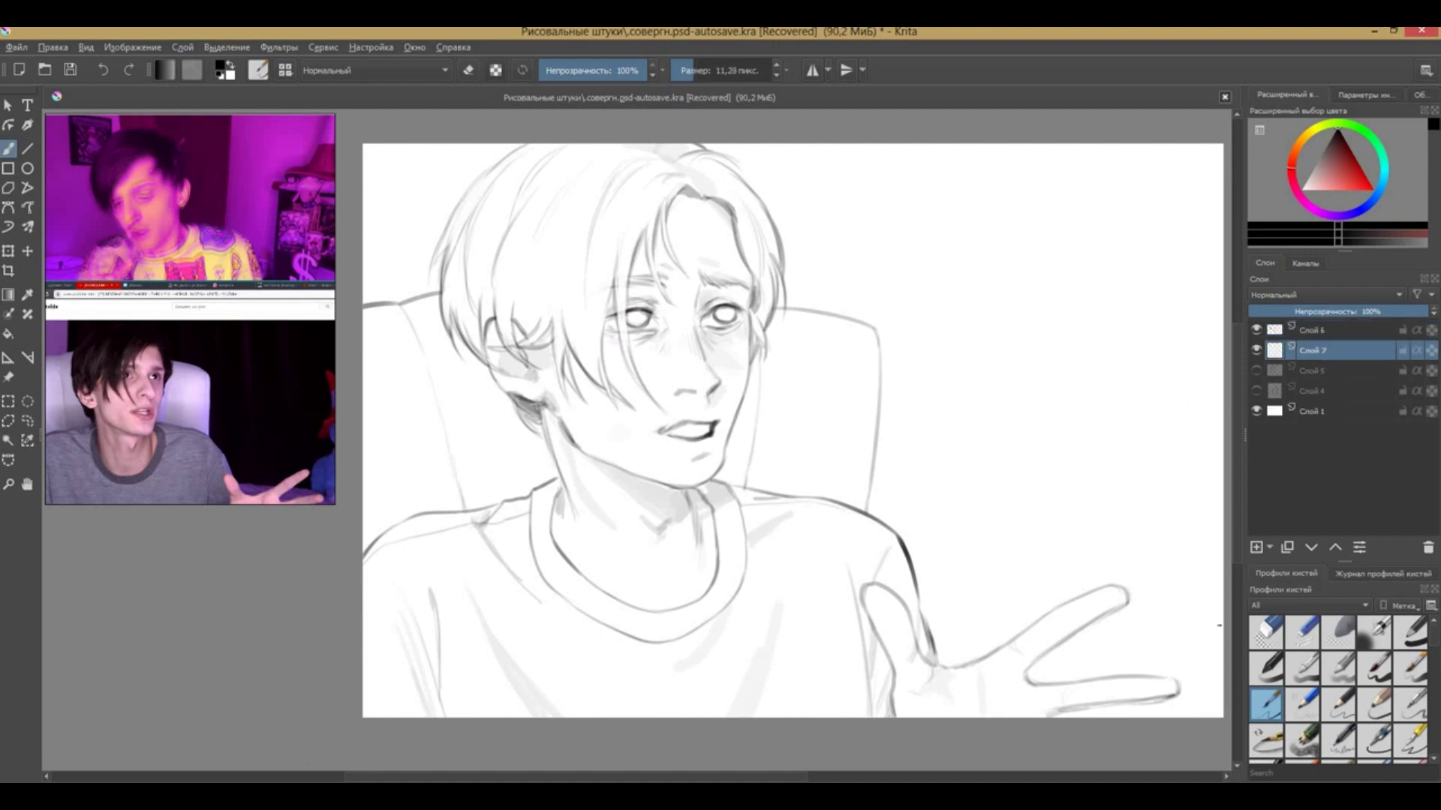
pyautogui.click(1313, 179)
pyautogui.press('f')
pyautogui.click(558, 365)
pyautogui.press('b')
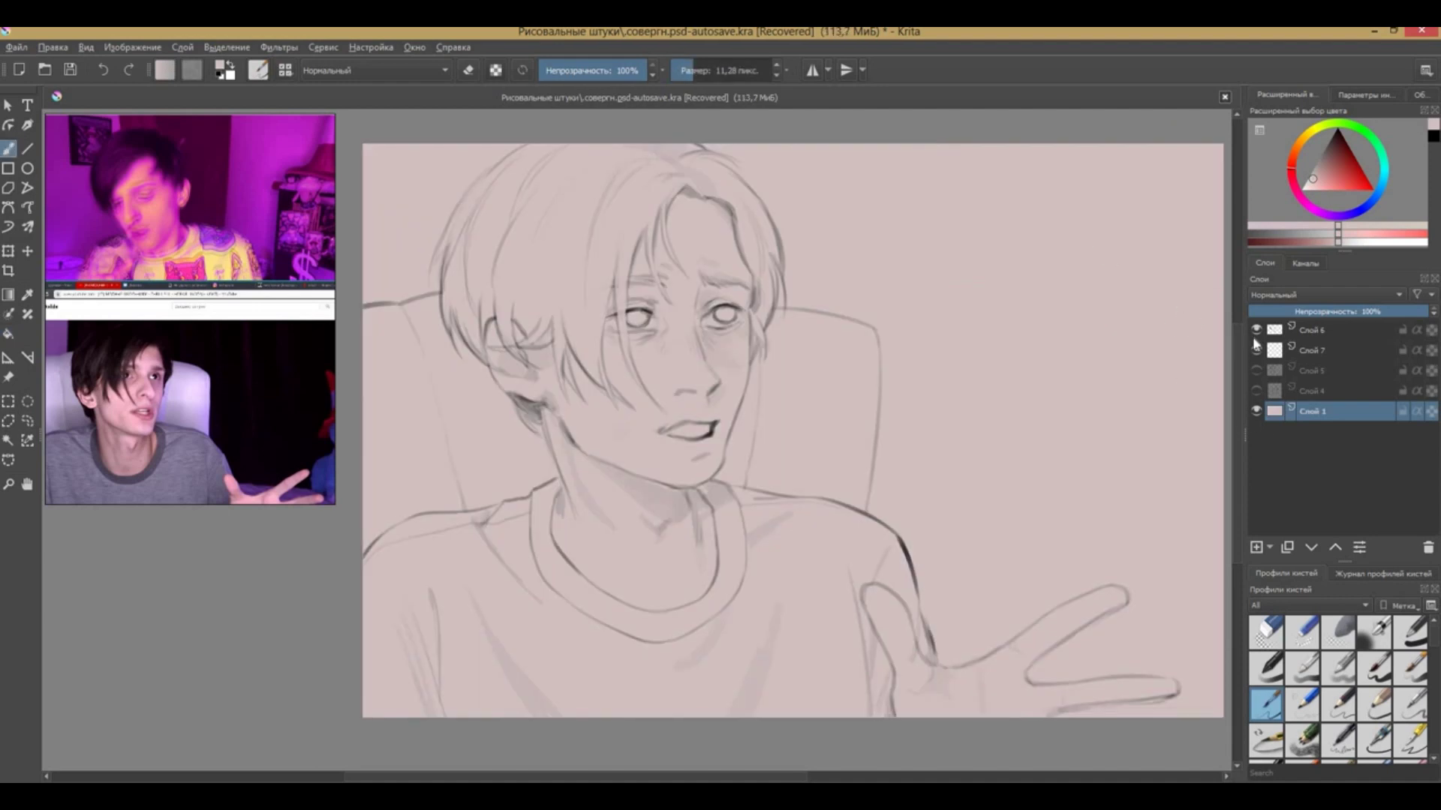
# On Слой 7, paint pale skin tone over face, ear, neck, collar, thumb and fingers, then save
pyautogui.click(1314, 351)
pyautogui.moveTo(1293, 161); pyautogui.dragTo(1294, 194)
pyautogui.moveTo(720, 315)
pyautogui.mouseDown()
pyautogui.moveTo(724, 450)
pyautogui.moveTo(728, 263)
pyautogui.moveTo(491, 332)
pyautogui.moveTo(563, 465)
pyautogui.moveTo(743, 638)
pyautogui.mouseUp()
pyautogui.moveTo(653, 465); pyautogui.dragTo(660, 631)
pyautogui.moveTo(593, 503)
pyautogui.mouseDown()
pyautogui.moveTo(540, 348)
pyautogui.moveTo(698, 360)
pyautogui.moveTo(631, 298)
pyautogui.mouseUp()
pyautogui.moveTo(870, 593)
pyautogui.mouseDown()
pyautogui.moveTo(900, 676)
pyautogui.moveTo(930, 681)
pyautogui.moveTo(1018, 637)
pyautogui.mouseUp()
pyautogui.moveTo(1105, 597)
pyautogui.mouseDown()
pyautogui.moveTo(998, 667)
pyautogui.moveTo(1028, 694)
pyautogui.moveTo(1173, 686)
pyautogui.moveTo(973, 711)
pyautogui.mouseUp()
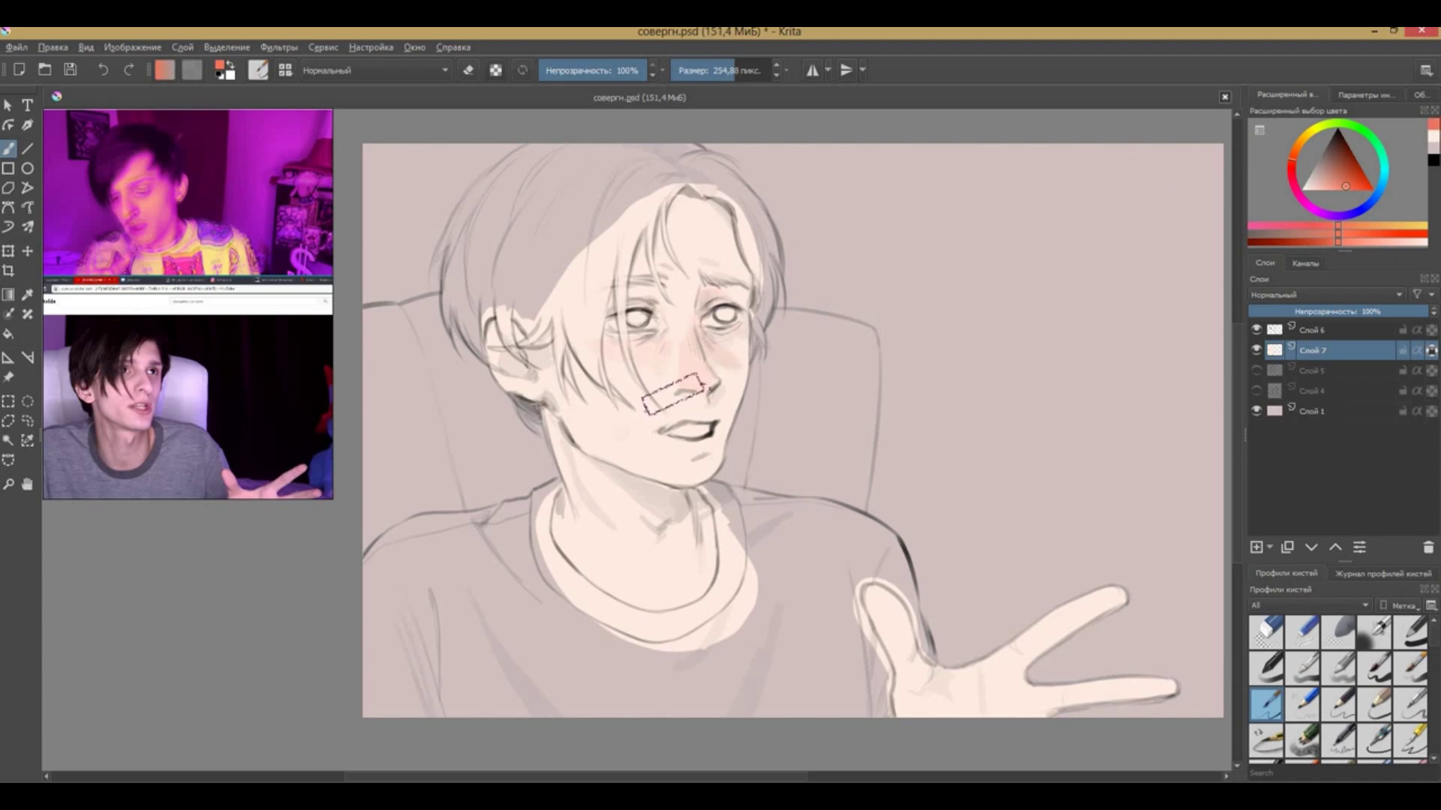
pyautogui.hotkey('ctrl', 's')
# Add pink blush near the eyes, on the ear, neck, and palm
pyautogui.keyDown('ctrl'); pyautogui.click(684, 370); pyautogui.keyUp('ctrl')
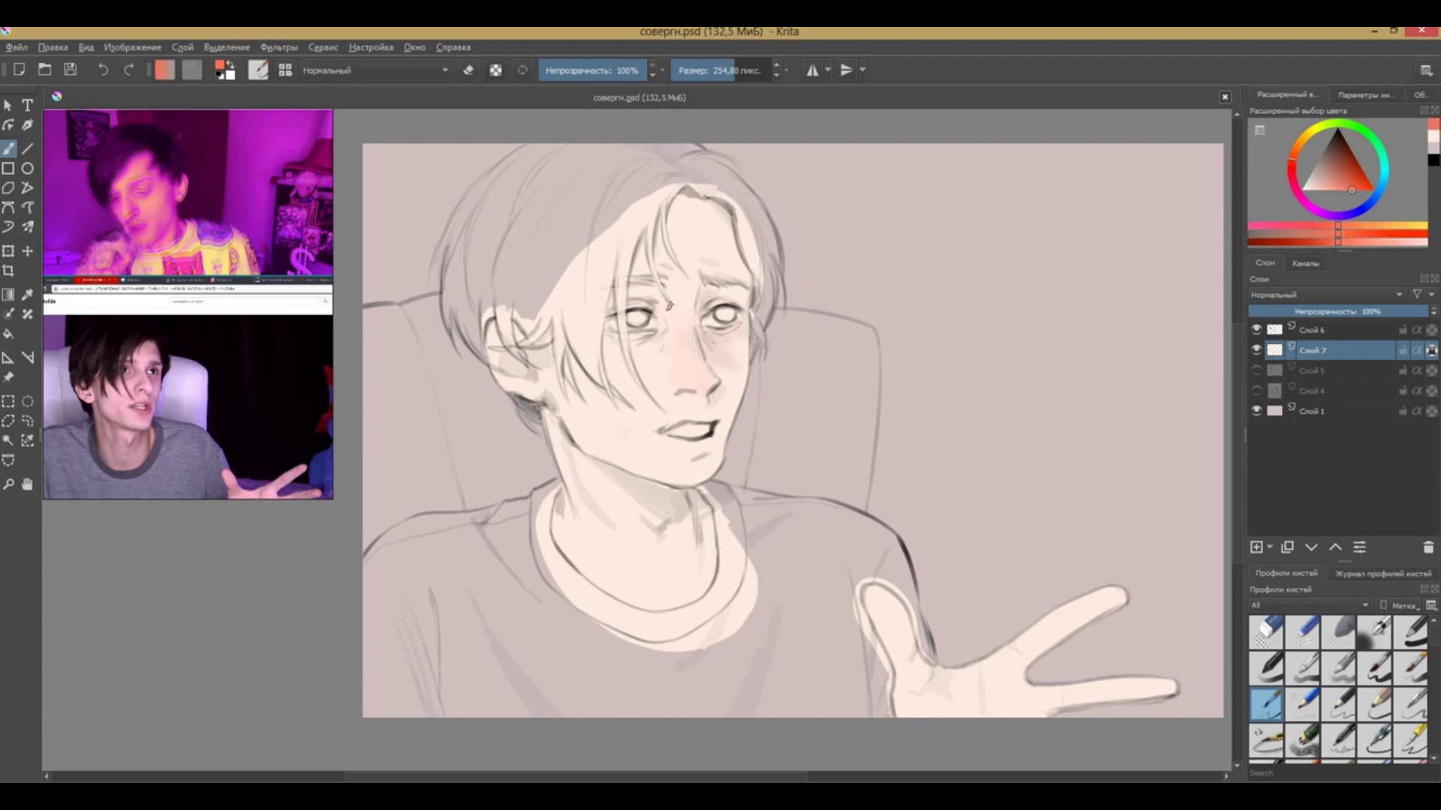
pyautogui.moveTo(610, 300); pyautogui.dragTo(624, 313)
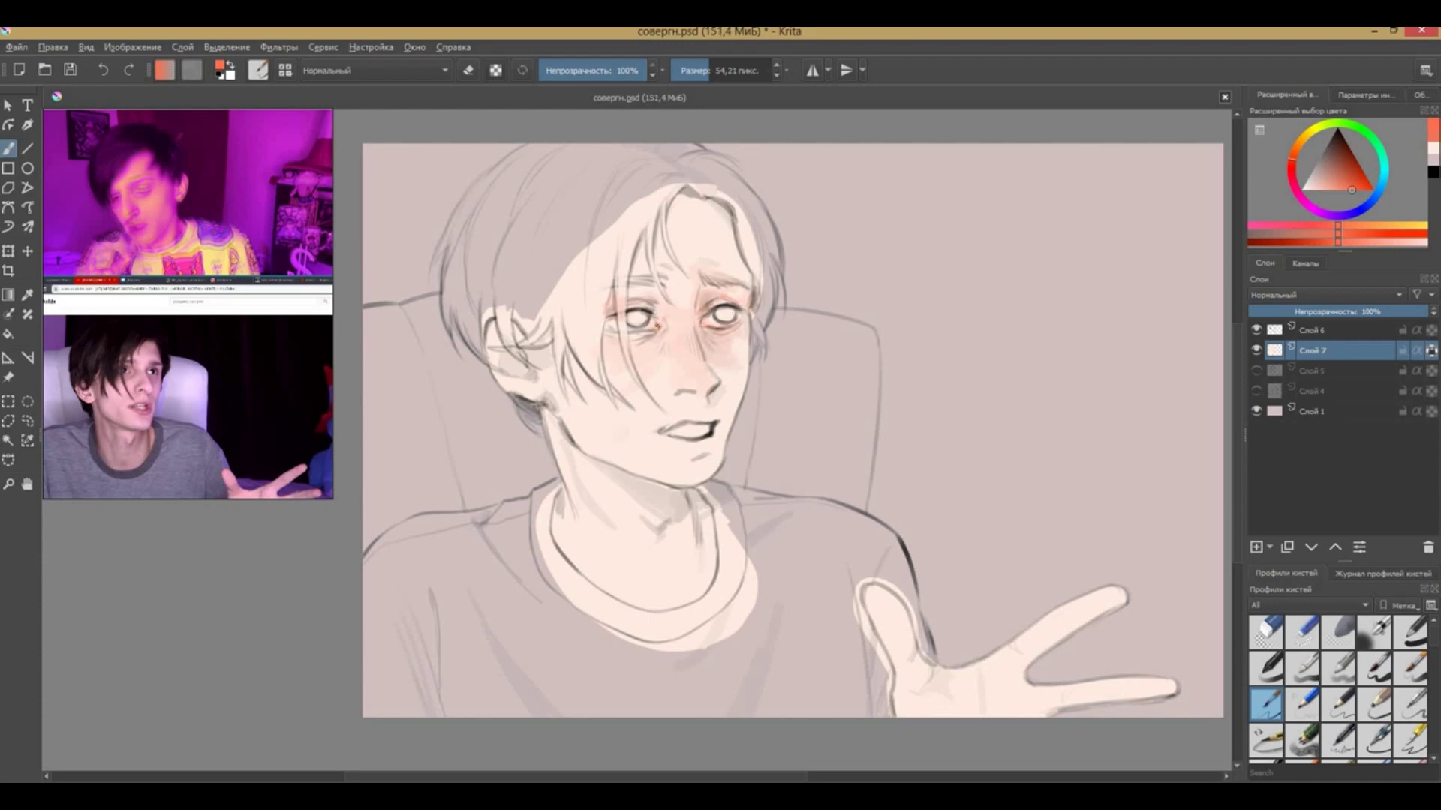
pyautogui.moveTo(635, 291)
pyautogui.mouseDown()
pyautogui.moveTo(670, 266)
pyautogui.moveTo(635, 229)
pyautogui.mouseUp()
pyautogui.moveTo(729, 244); pyautogui.dragTo(698, 210)
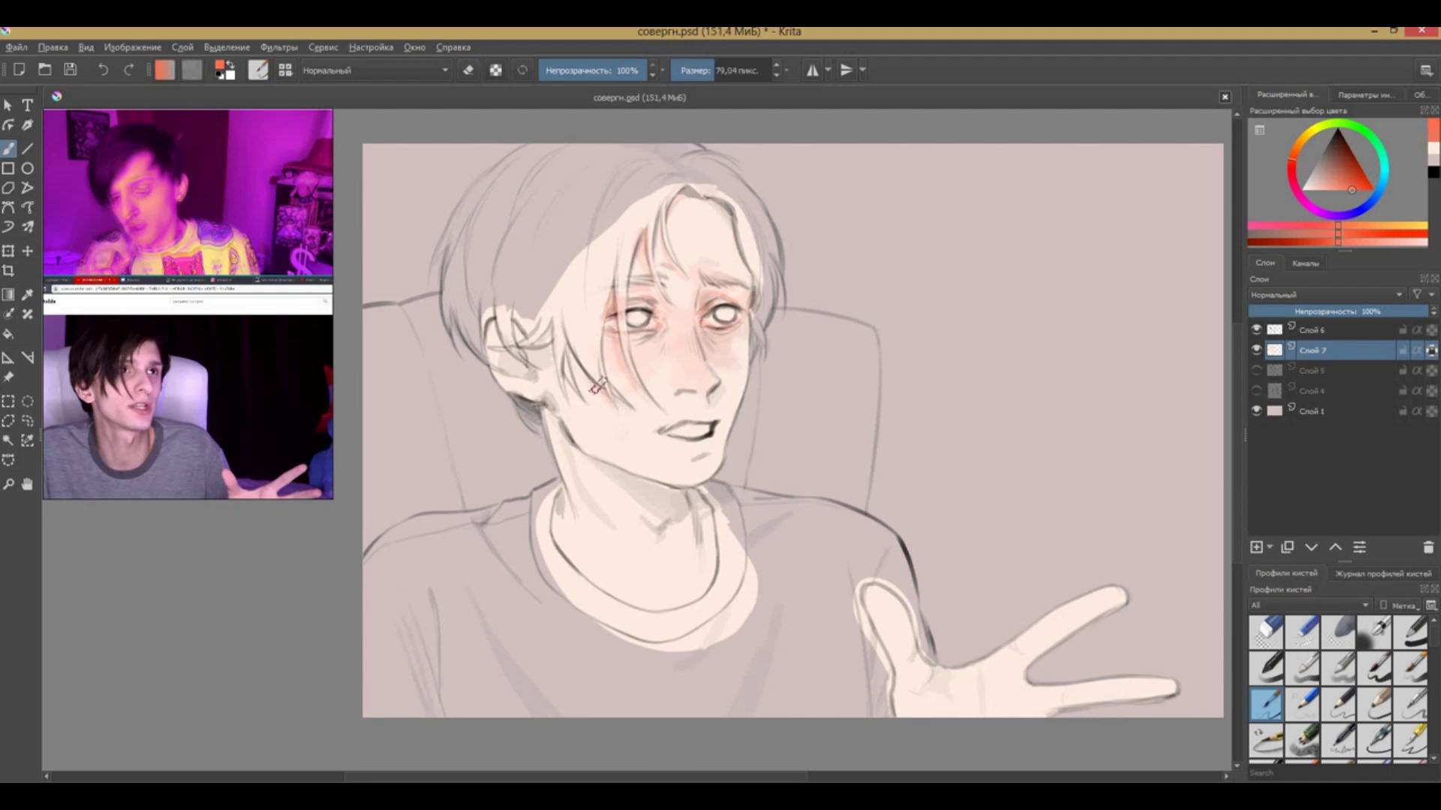
pyautogui.moveTo(598, 387)
pyautogui.mouseDown()
pyautogui.moveTo(556, 330)
pyautogui.moveTo(499, 361)
pyautogui.mouseUp()
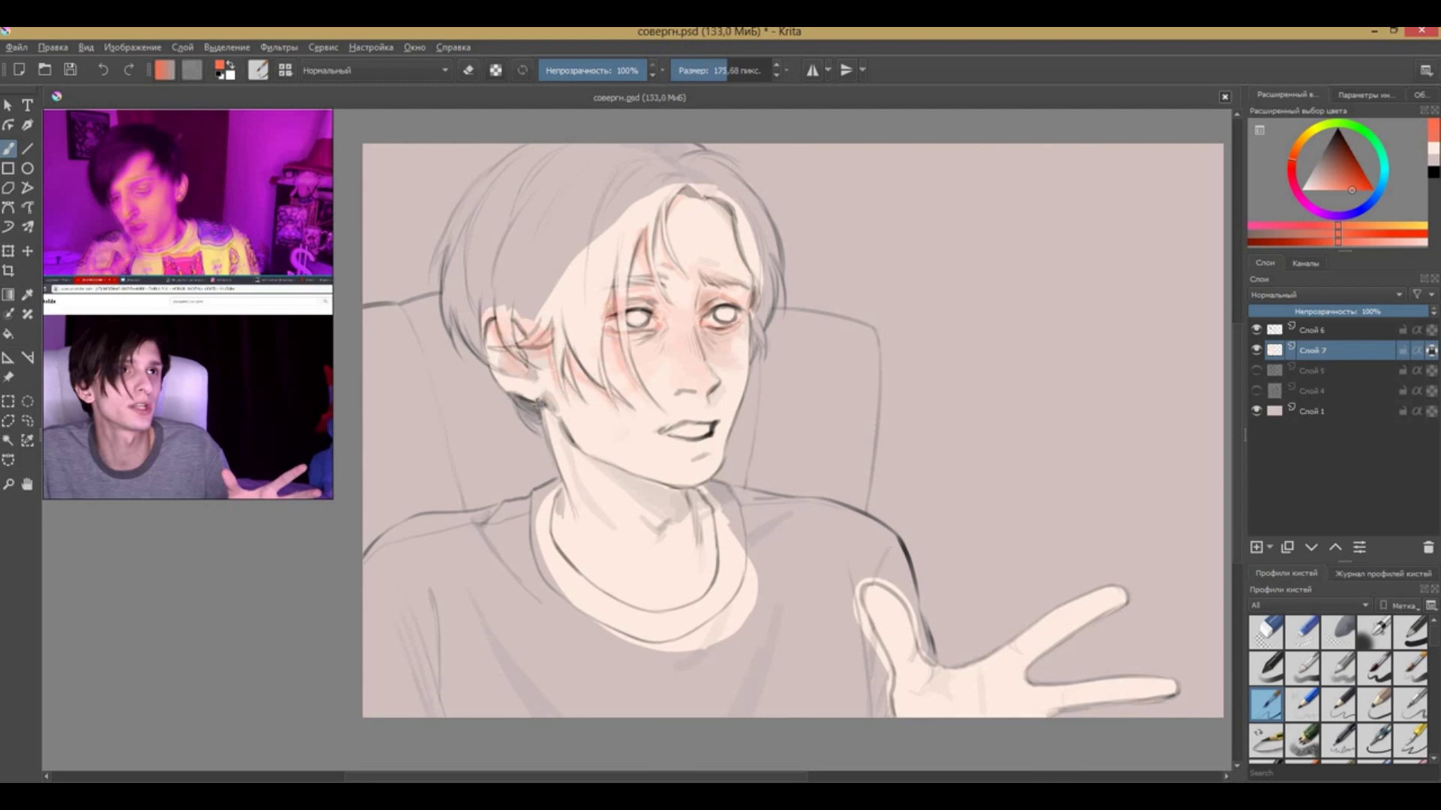
pyautogui.moveTo(647, 501); pyautogui.dragTo(652, 609)
pyautogui.moveTo(717, 346); pyautogui.dragTo(744, 357)
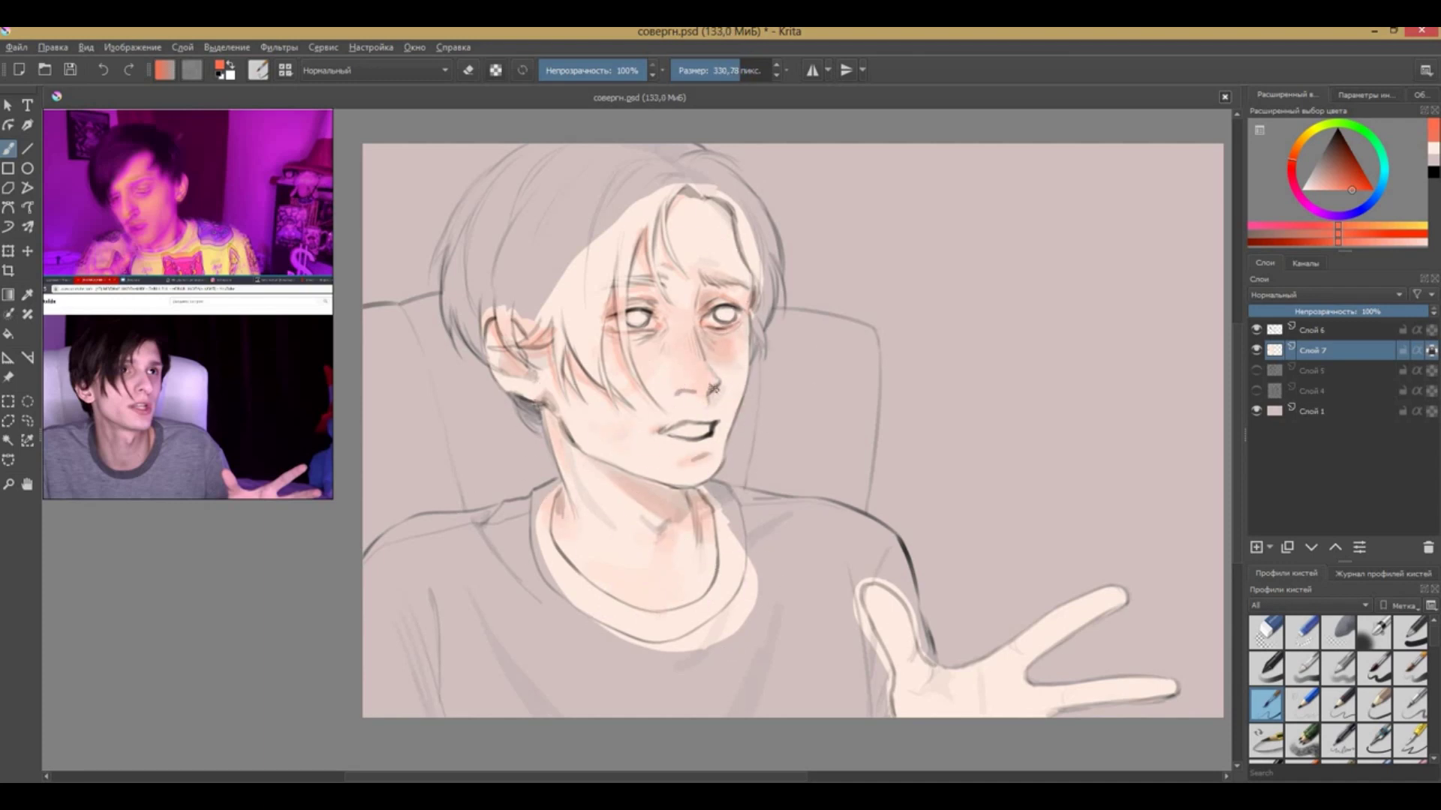
pyautogui.moveTo(893, 690)
pyautogui.mouseDown()
pyautogui.moveTo(934, 656)
pyautogui.moveTo(1125, 676)
pyautogui.mouseUp()
pyautogui.moveTo(1111, 608); pyautogui.dragTo(938, 607)
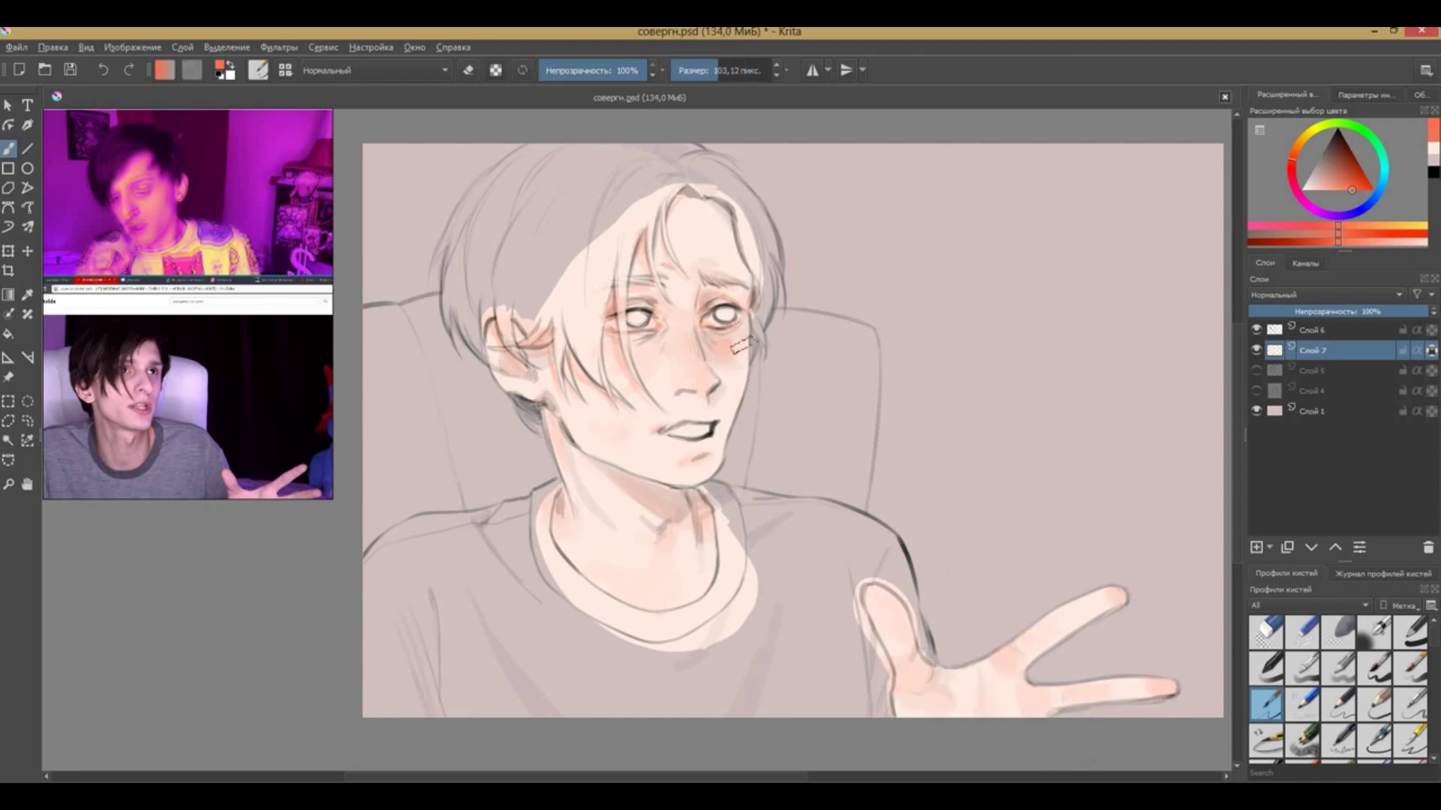
pyautogui.moveTo(781, 446); pyautogui.dragTo(818, 443)
pyautogui.press('[')
pyautogui.press('[')
pyautogui.press('[')
# Try pale skin, salmon and beige tones while adjusting the brush size
pyautogui.keyDown('ctrl'); pyautogui.click(692, 395); pyautogui.keyUp('ctrl')
pyautogui.press('[')
pyautogui.press('[')
pyautogui.press('[')
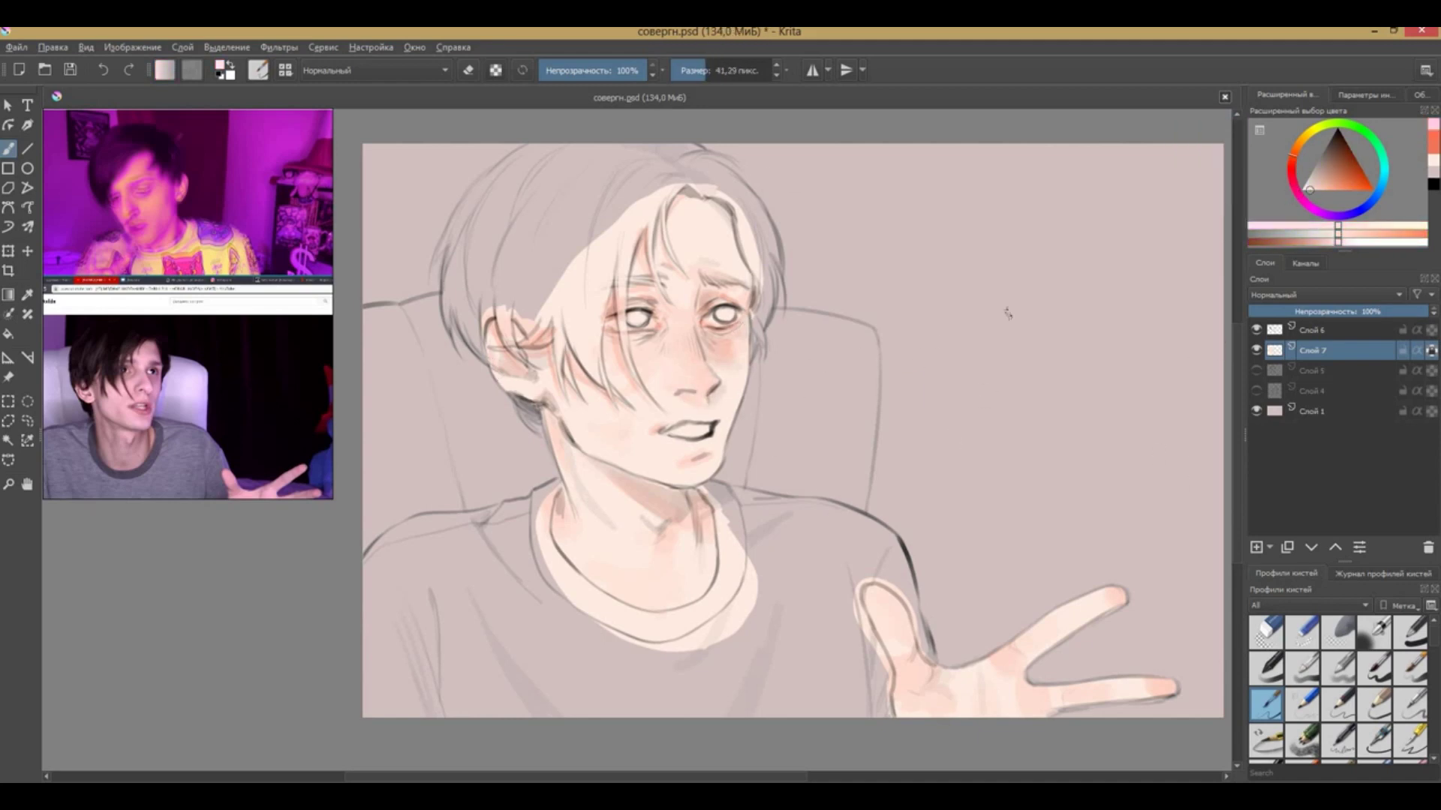
pyautogui.press('[')
pyautogui.press('[')
pyautogui.press('[')
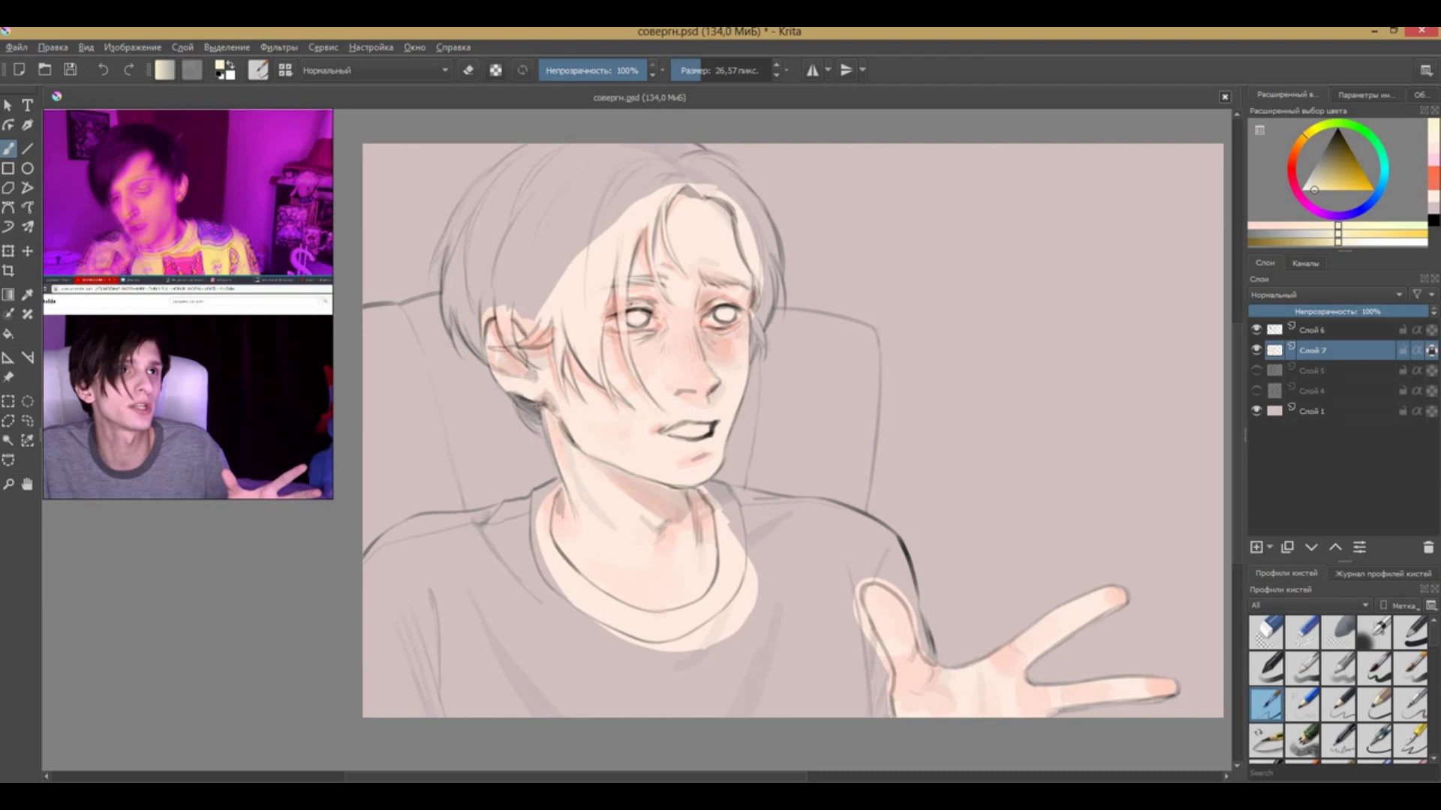
pyautogui.press(']')
pyautogui.press(']')
pyautogui.press(']')
pyautogui.press(']')
pyautogui.keyDown('ctrl'); pyautogui.click(597, 508); pyautogui.keyUp('ctrl')
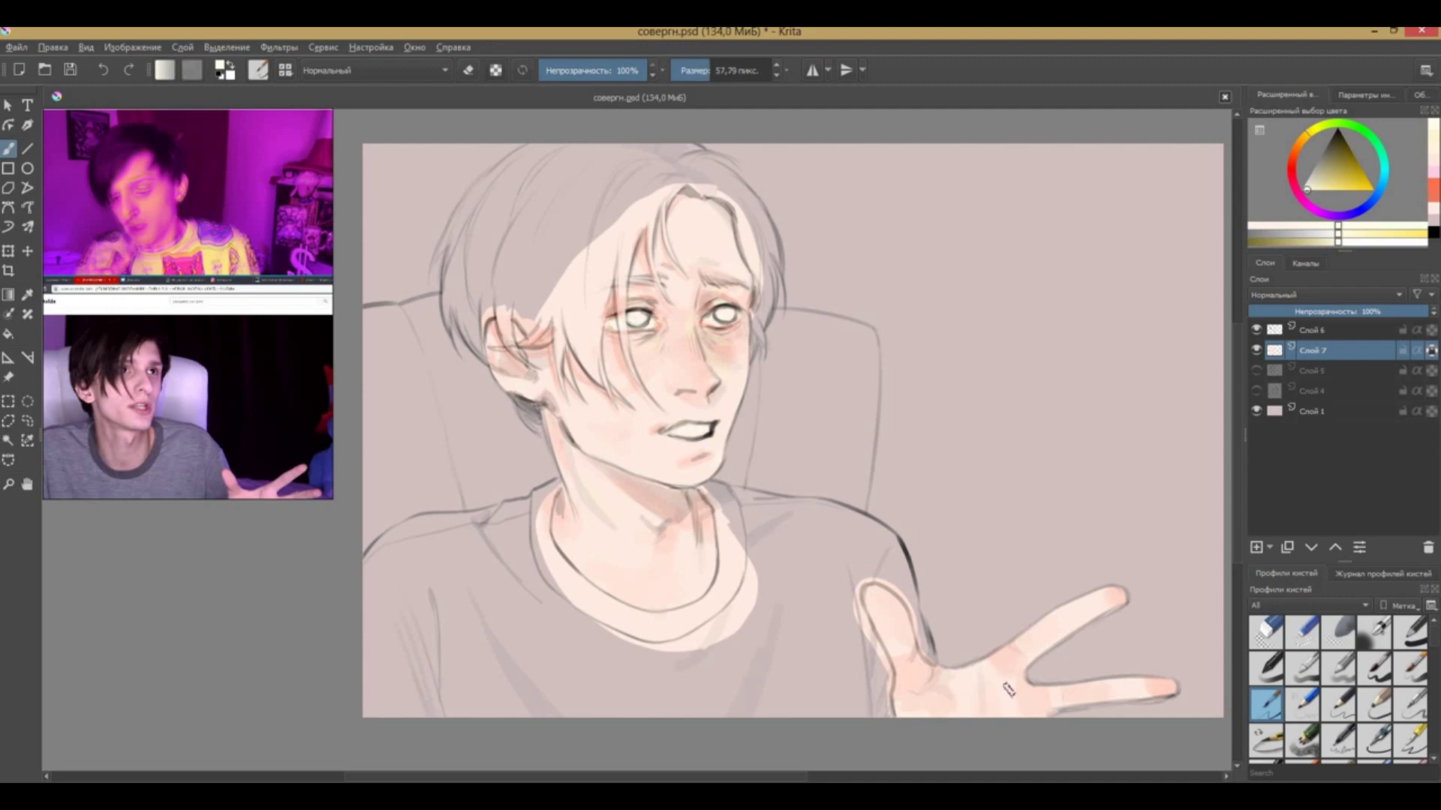
pyautogui.keyDown('ctrl'); pyautogui.click(994, 219); pyautogui.keyUp('ctrl')
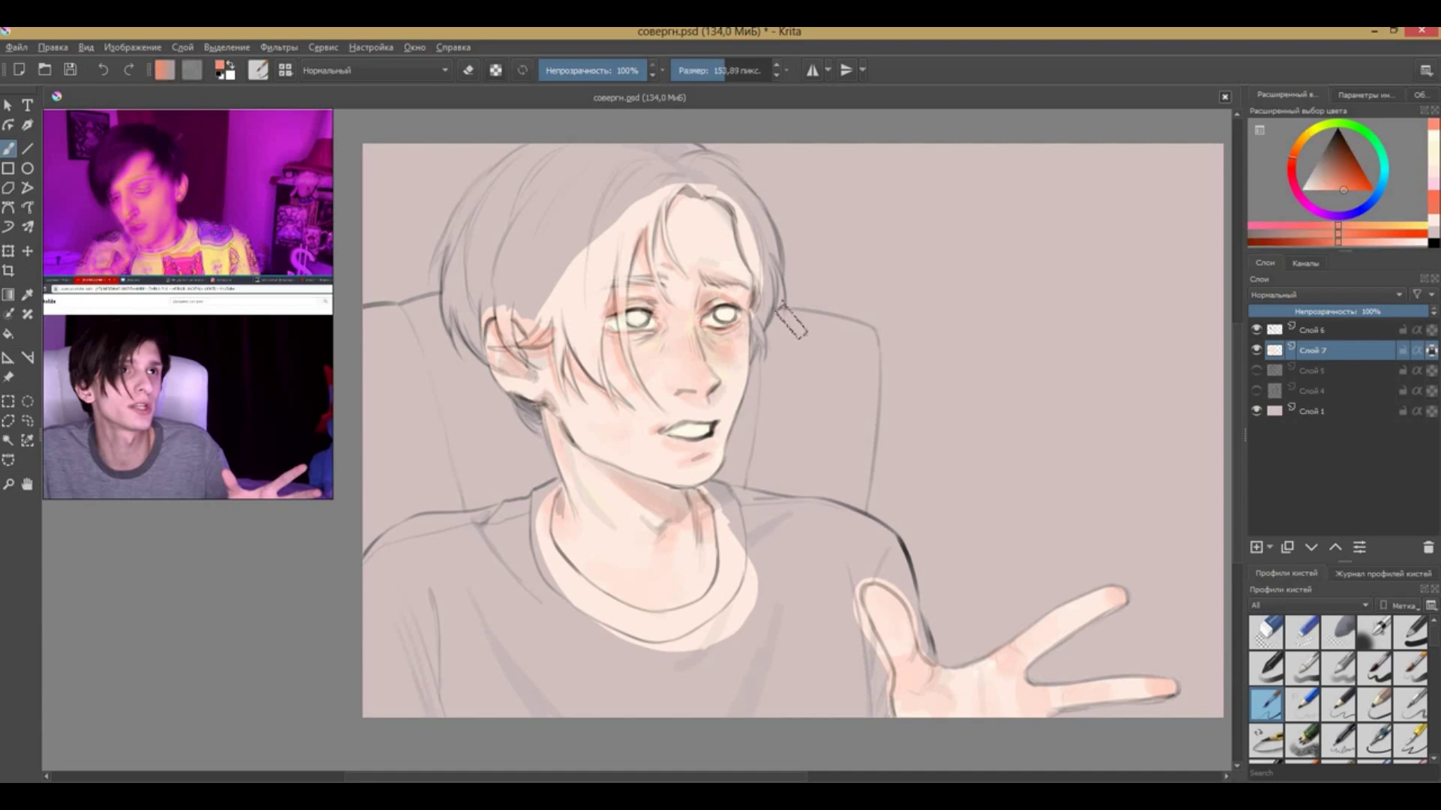
pyautogui.keyDown('ctrl'); pyautogui.click(710, 441); pyautogui.keyUp('ctrl')
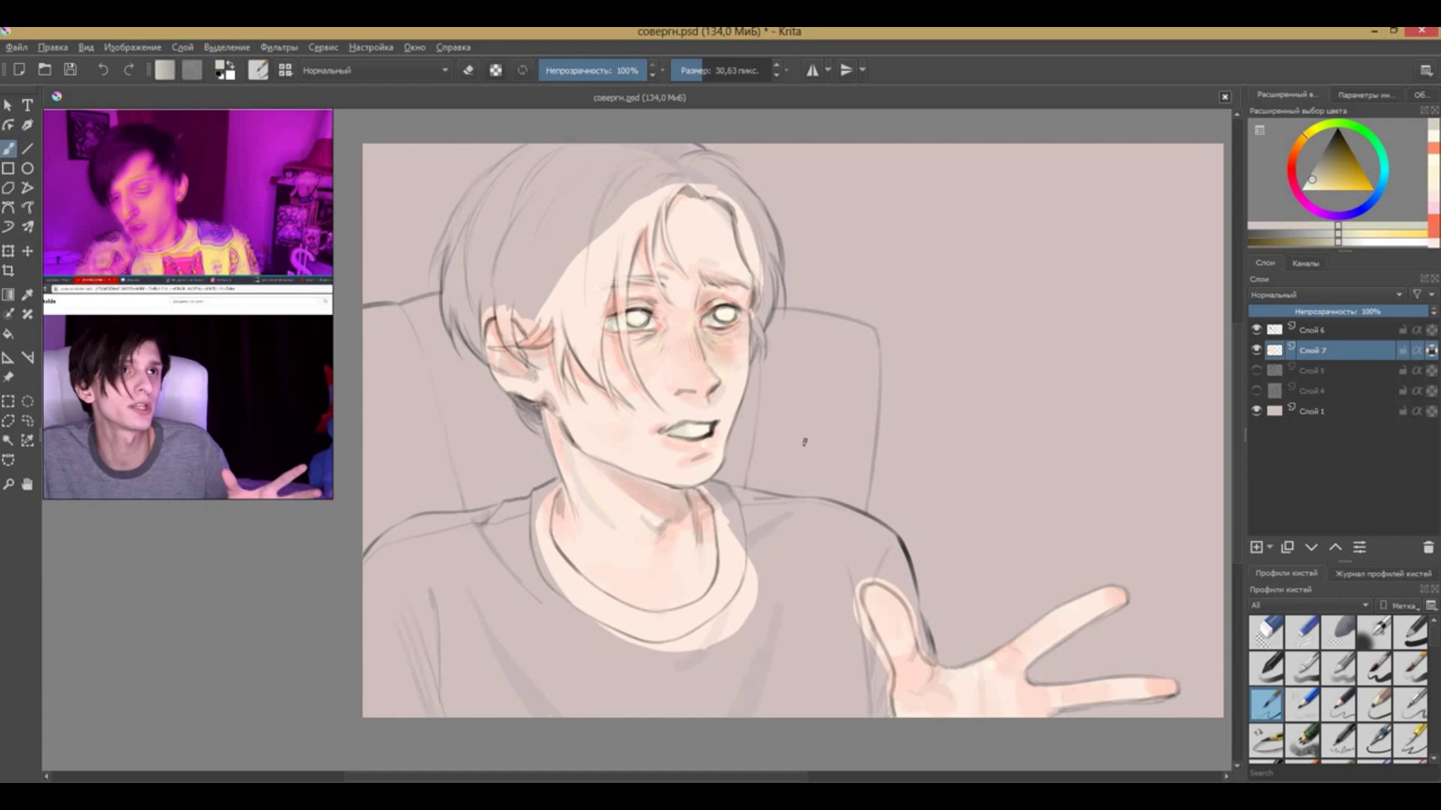
# Paint both irises dark brown, testing darker and orange-brown shades
pyautogui.click(1293, 150)
pyautogui.moveTo(1336, 158); pyautogui.dragTo(1335, 151)
pyautogui.moveTo(629, 315); pyautogui.dragTo(643, 323)
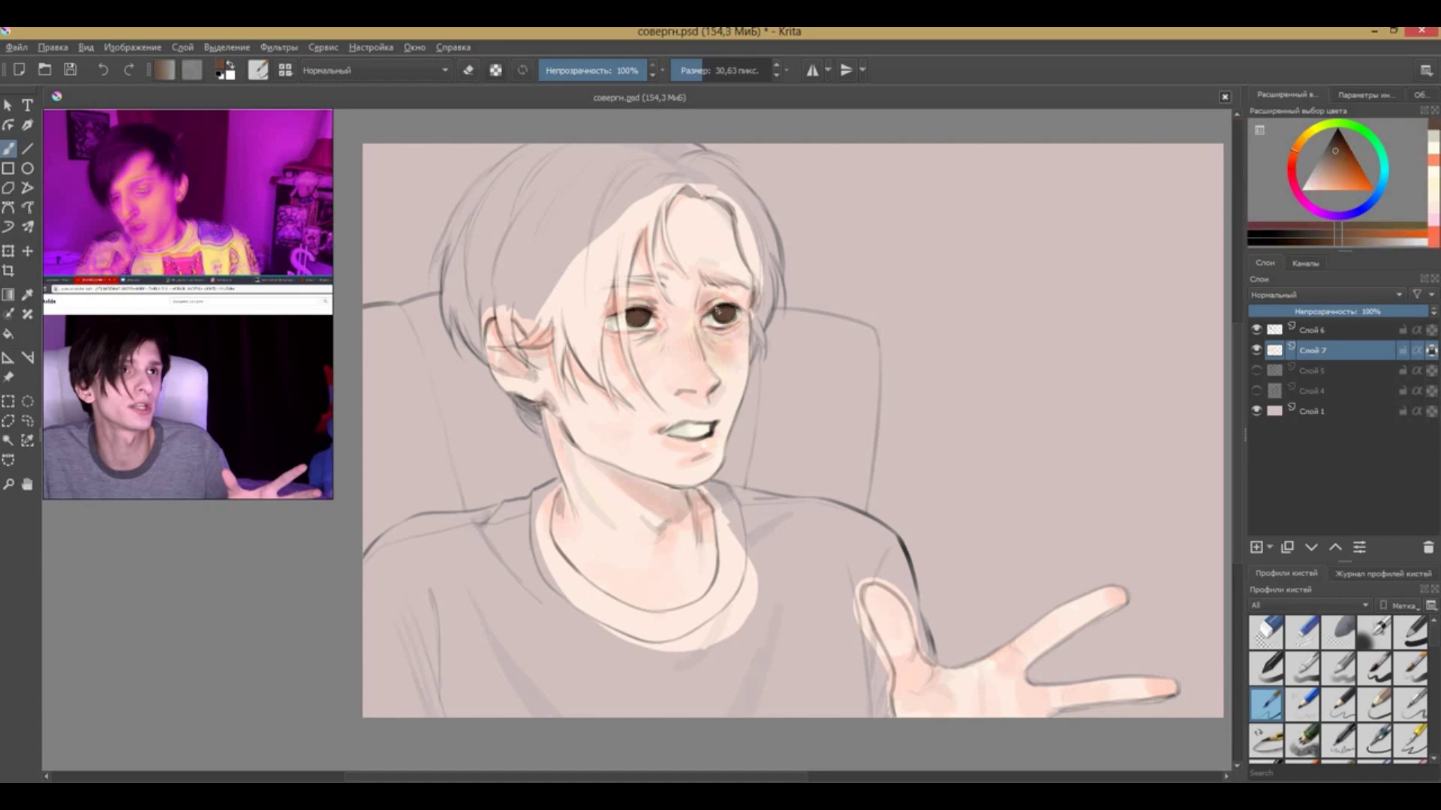
pyautogui.keyDown('ctrl'); pyautogui.click(640, 319); pyautogui.keyUp('ctrl')
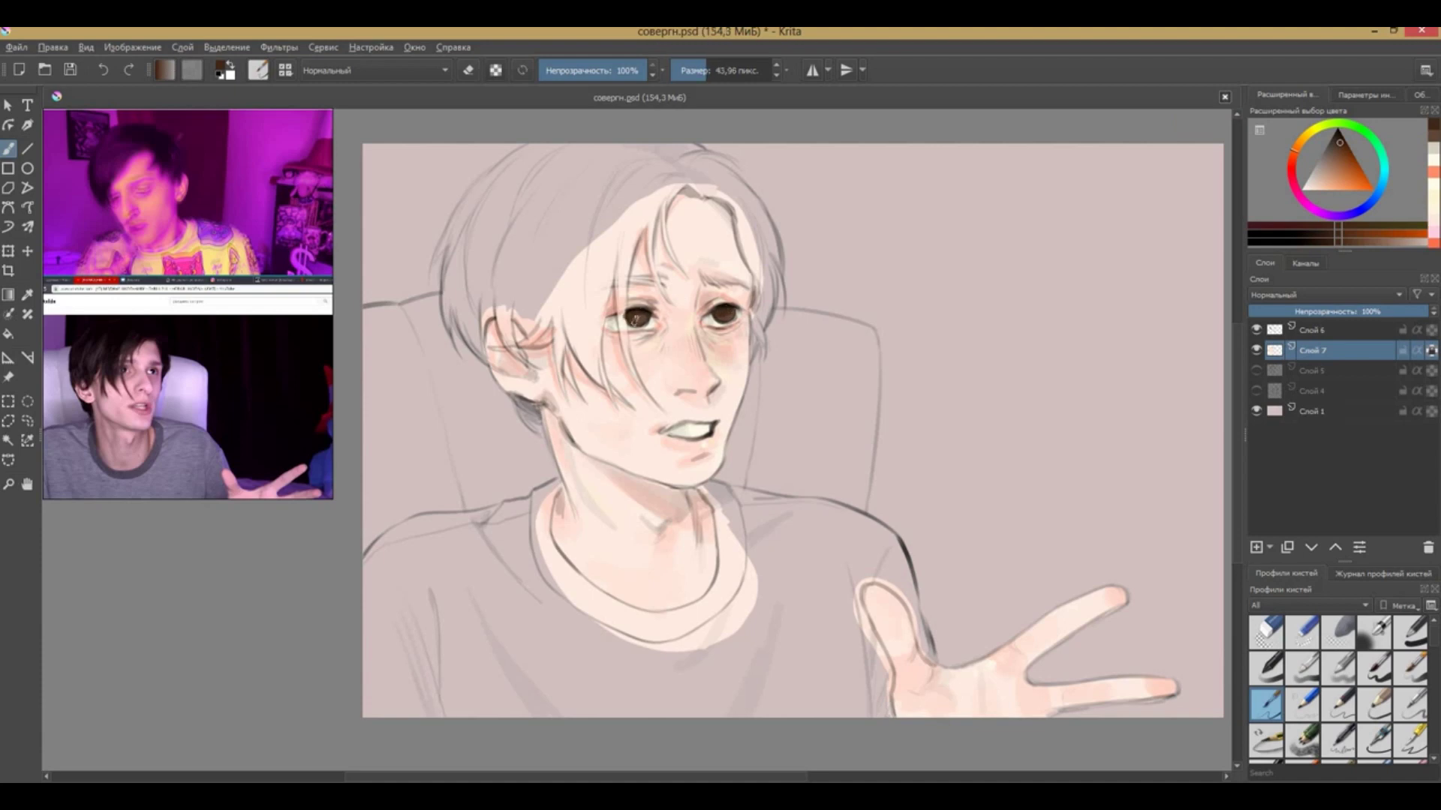
pyautogui.keyDown('ctrl'); pyautogui.click(636, 319); pyautogui.keyUp('ctrl')
pyautogui.click(1354, 155)
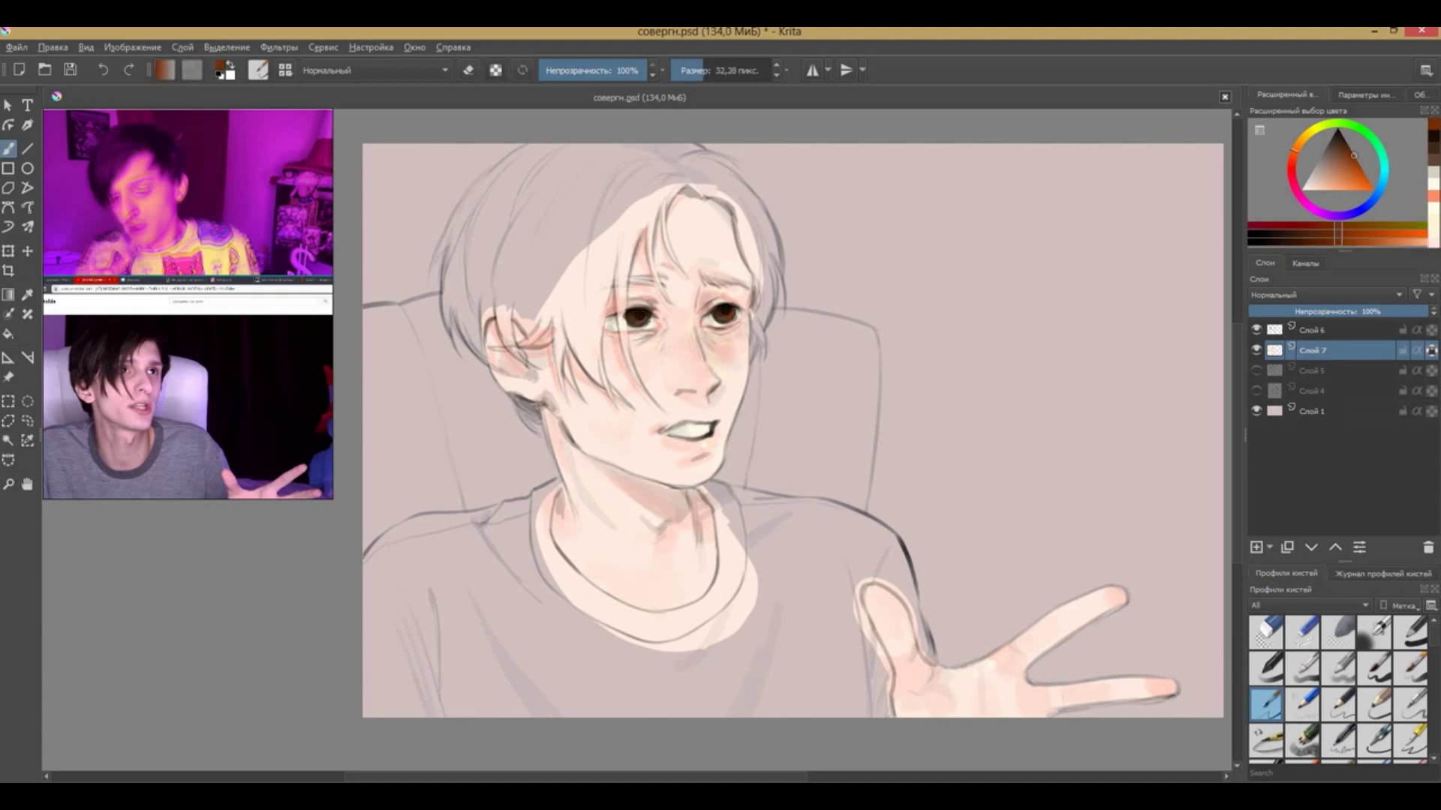
pyautogui.click(1257, 548)
# Paint dark brown hair strands across the forehead and down the left side to the ear
pyautogui.moveTo(681, 182); pyautogui.dragTo(647, 304)
pyautogui.moveTo(655, 208); pyautogui.dragTo(623, 323)
pyautogui.moveTo(629, 259); pyautogui.dragTo(617, 368)
pyautogui.moveTo(618, 259)
pyautogui.mouseDown()
pyautogui.moveTo(593, 336)
pyautogui.moveTo(620, 398)
pyautogui.mouseUp()
pyautogui.moveTo(559, 321); pyautogui.dragTo(593, 387)
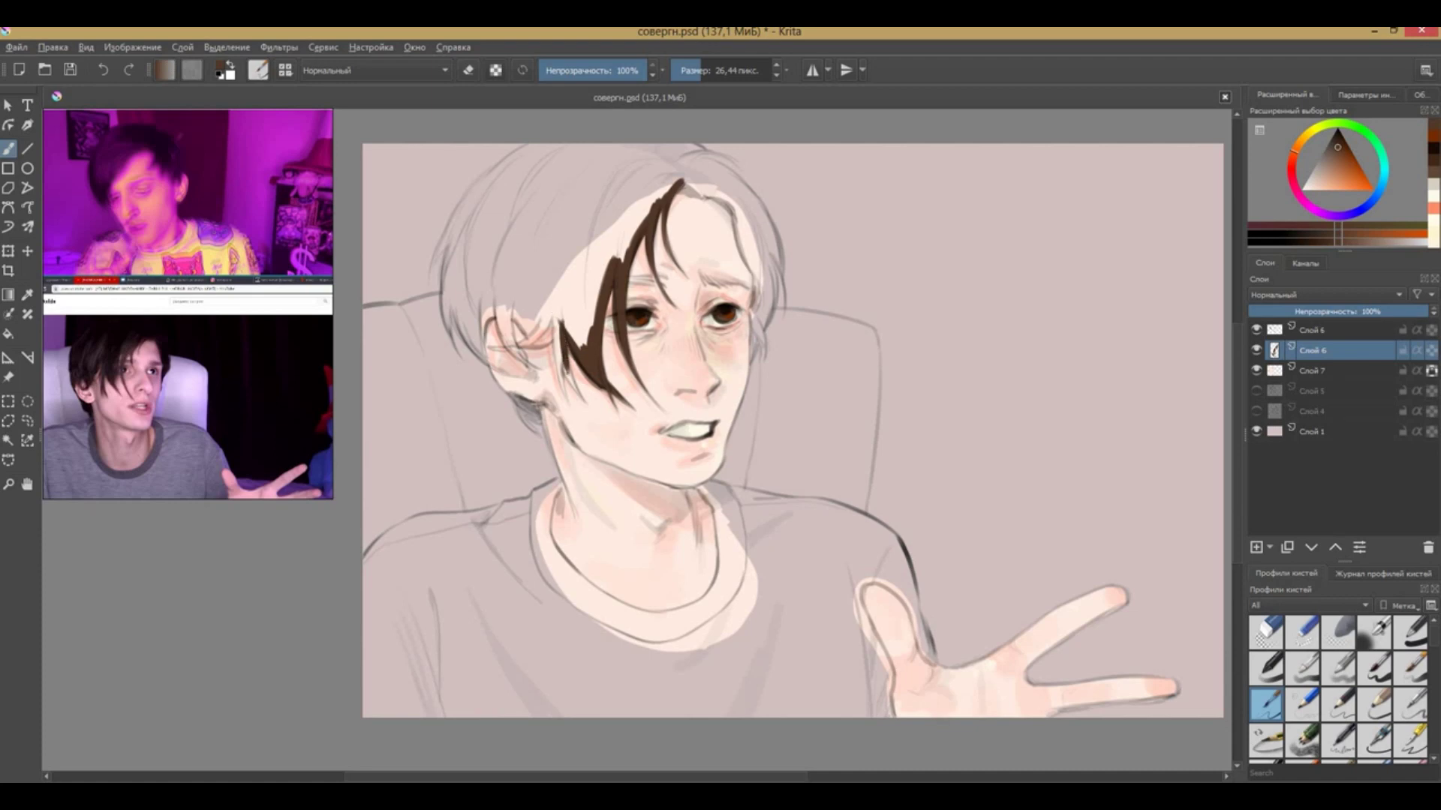
pyautogui.moveTo(561, 308); pyautogui.dragTo(510, 361)
pyautogui.moveTo(499, 301)
pyautogui.mouseDown()
pyautogui.moveTo(492, 368)
pyautogui.moveTo(484, 356)
pyautogui.mouseUp()
pyautogui.moveTo(449, 293); pyautogui.dragTo(475, 350)
pyautogui.moveTo(447, 296)
pyautogui.mouseDown()
pyautogui.moveTo(430, 225)
pyautogui.moveTo(428, 297)
pyautogui.mouseUp()
pyautogui.moveTo(529, 145)
pyautogui.mouseDown()
pyautogui.moveTo(454, 214)
pyautogui.moveTo(448, 242)
pyautogui.mouseUp()
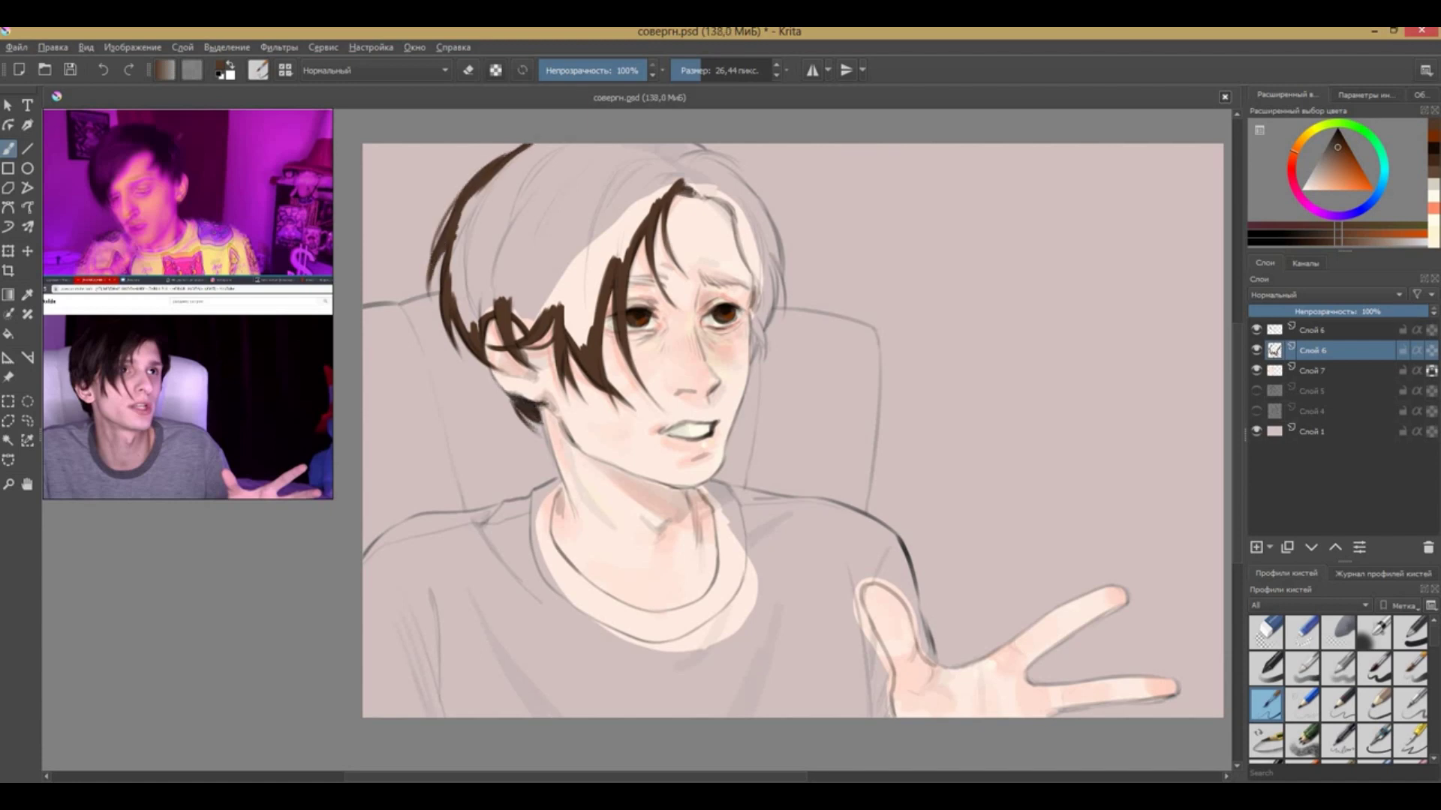
# Paint the right side and top of the hair, covering the forehead patch
pyautogui.moveTo(701, 189)
pyautogui.mouseDown()
pyautogui.moveTo(750, 263)
pyautogui.moveTo(762, 315)
pyautogui.mouseUp()
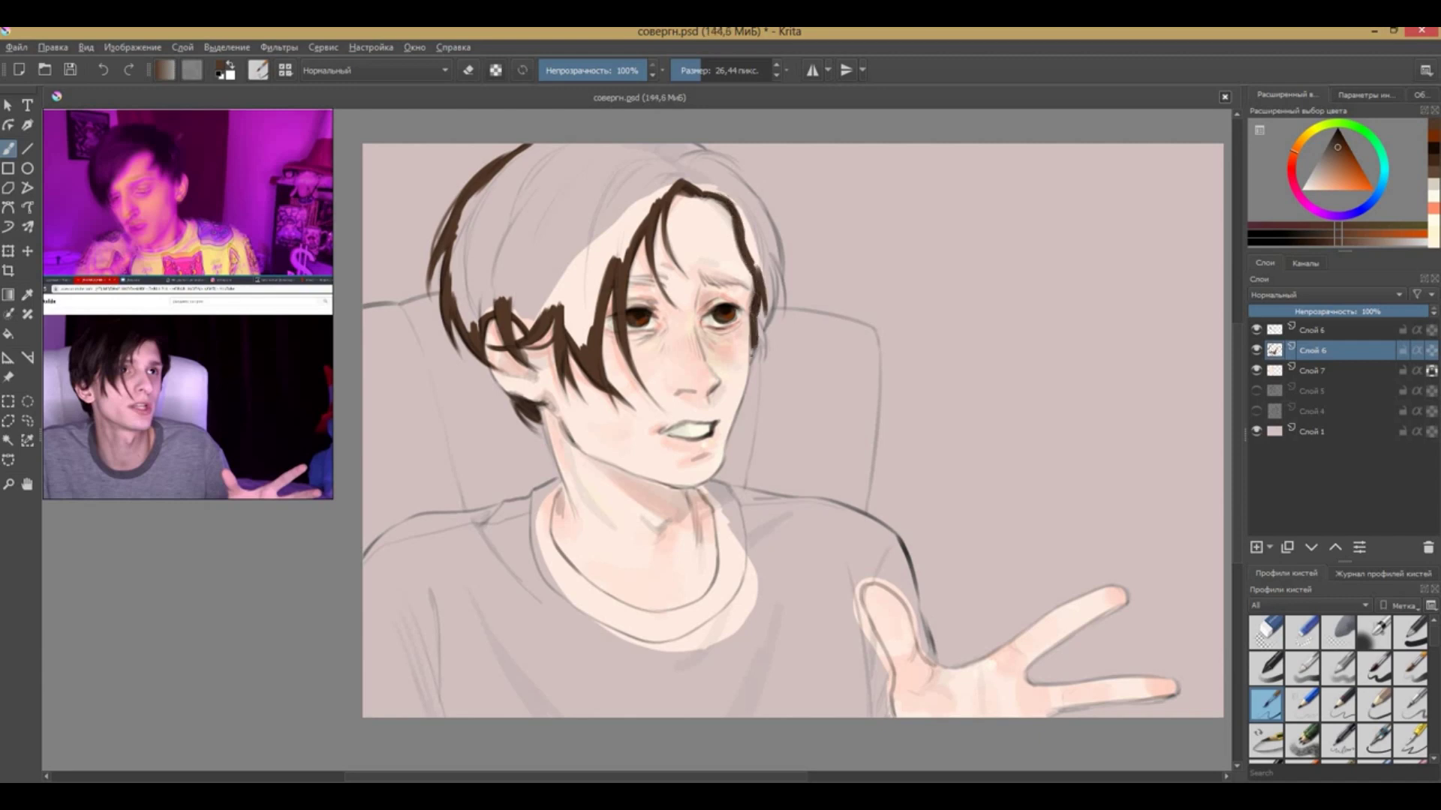
pyautogui.moveTo(769, 259); pyautogui.dragTo(758, 341)
pyautogui.moveTo(732, 193)
pyautogui.mouseDown()
pyautogui.moveTo(782, 319)
pyautogui.moveTo(784, 274)
pyautogui.mouseUp()
pyautogui.moveTo(769, 217); pyautogui.dragTo(676, 159)
pyautogui.moveTo(757, 193)
pyautogui.mouseDown()
pyautogui.moveTo(684, 151)
pyautogui.moveTo(661, 161)
pyautogui.moveTo(661, 188)
pyautogui.moveTo(525, 172)
pyautogui.moveTo(458, 300)
pyautogui.mouseUp()
pyautogui.moveTo(646, 173)
pyautogui.mouseDown()
pyautogui.moveTo(529, 311)
pyautogui.moveTo(540, 248)
pyautogui.mouseUp()
pyautogui.press('[')
pyautogui.moveTo(593, 341); pyautogui.dragTo(638, 187)
pyautogui.moveTo(585, 300); pyautogui.dragTo(532, 198)
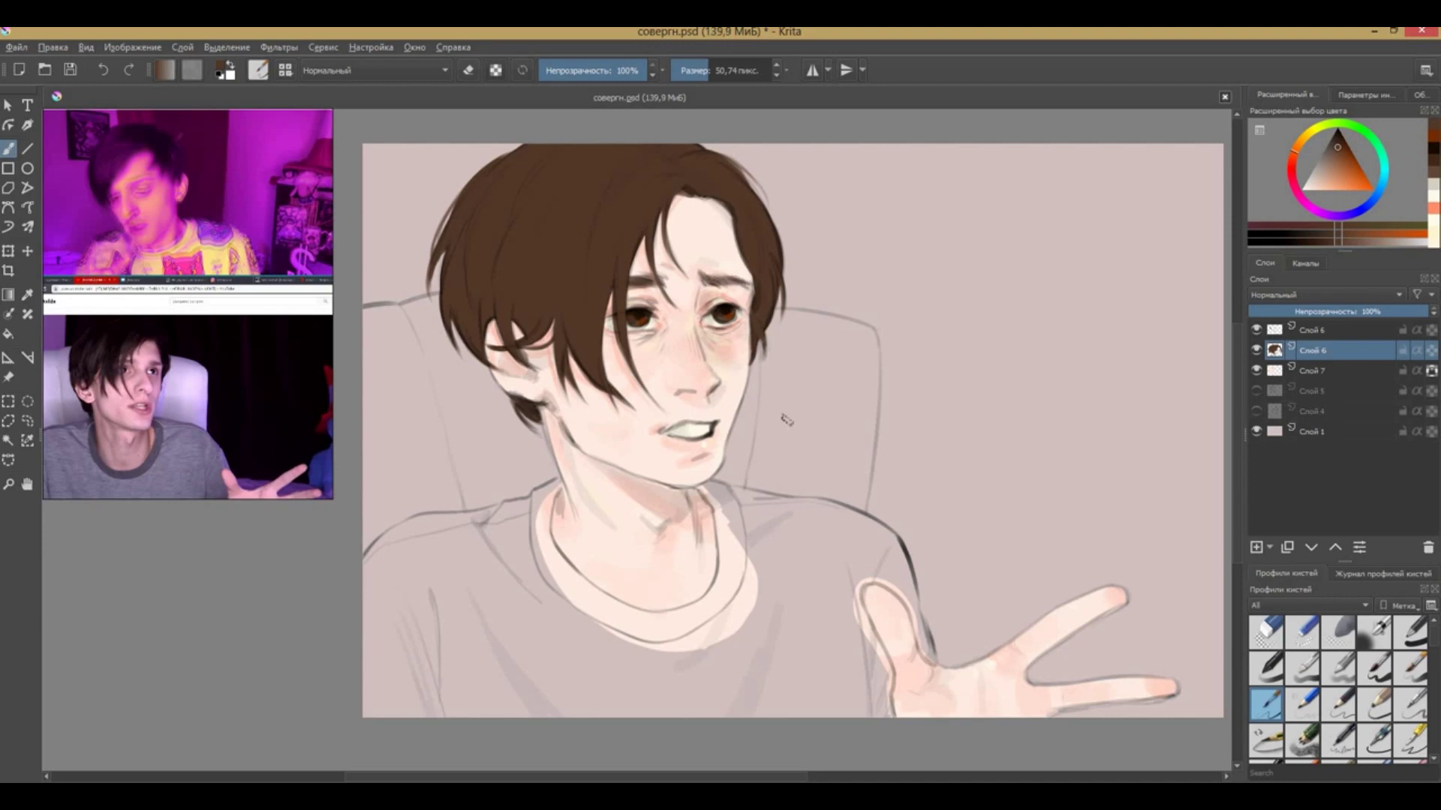
# Deepen the hair with darker shades and broad strokes, then save
pyautogui.click(1338, 138)
pyautogui.press(']')
pyautogui.press(']')
pyautogui.press(']')
pyautogui.press('[')
pyautogui.moveTo(498, 209); pyautogui.dragTo(529, 281)
pyautogui.press('[')
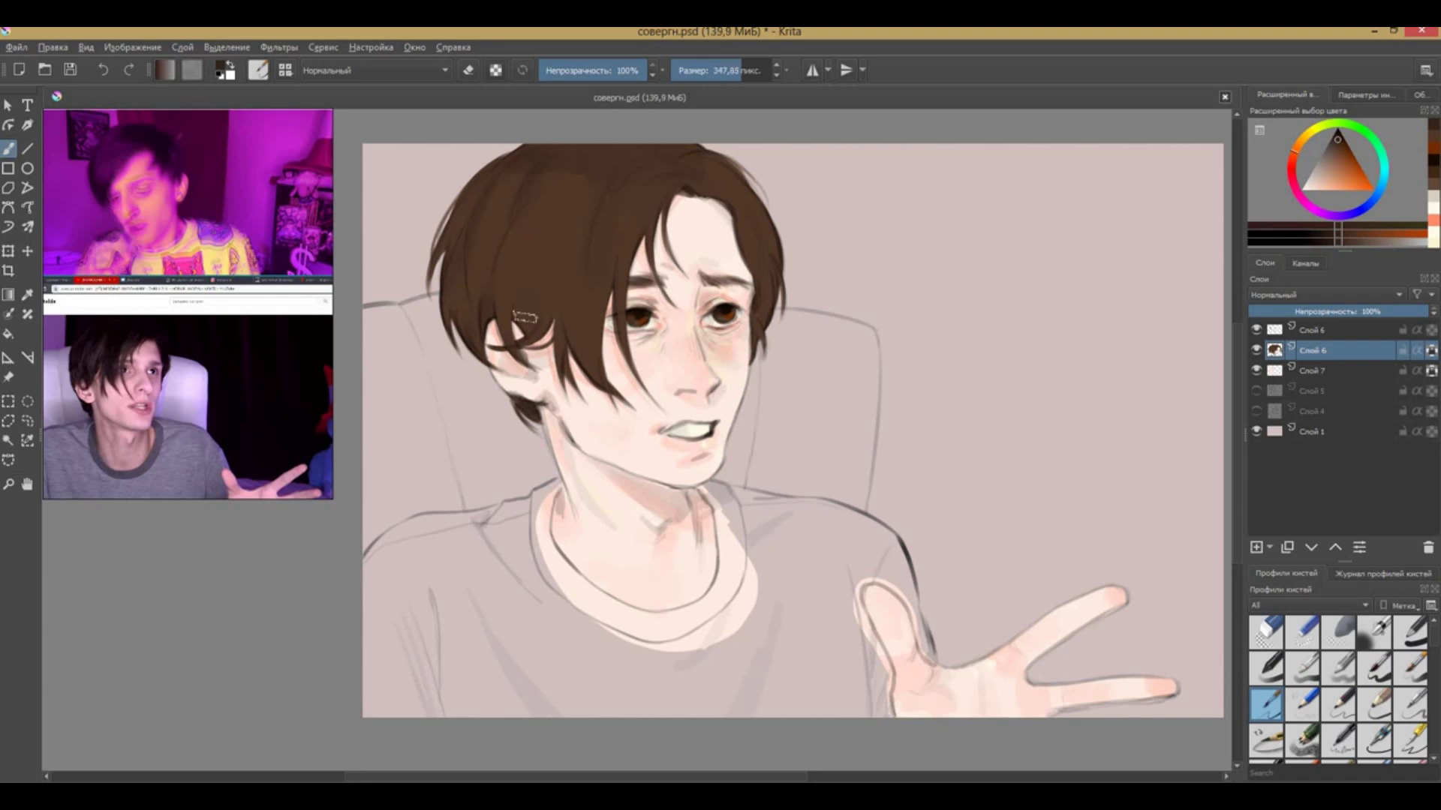
pyautogui.press('[')
pyautogui.press('[')
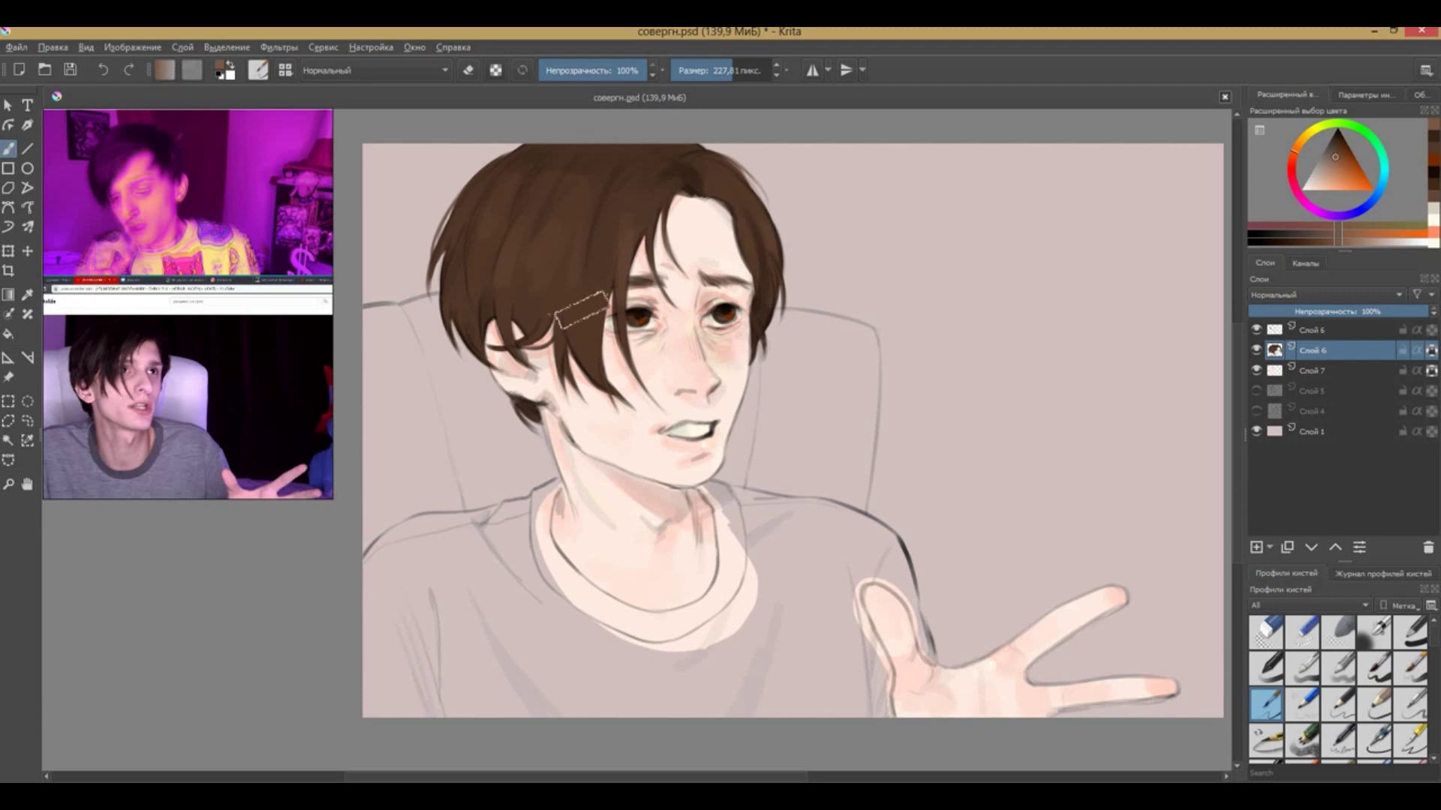
pyautogui.keyDown('ctrl'); pyautogui.click(693, 184); pyautogui.keyUp('ctrl')
pyautogui.press(']')
pyautogui.press(']')
pyautogui.press(']')
pyautogui.moveTo(593, 146); pyautogui.dragTo(601, 150)
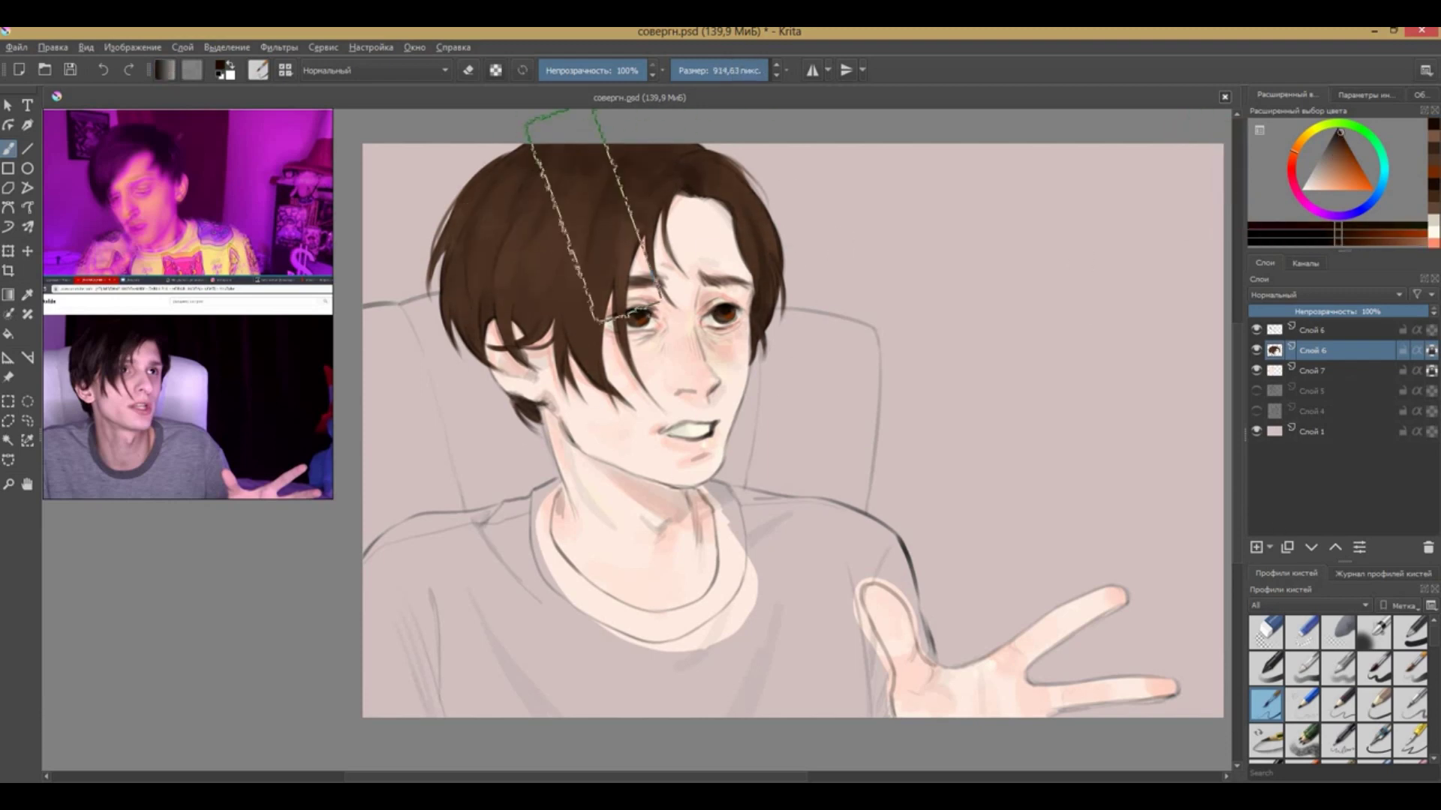
pyautogui.moveTo(481, 187); pyautogui.dragTo(388, 270)
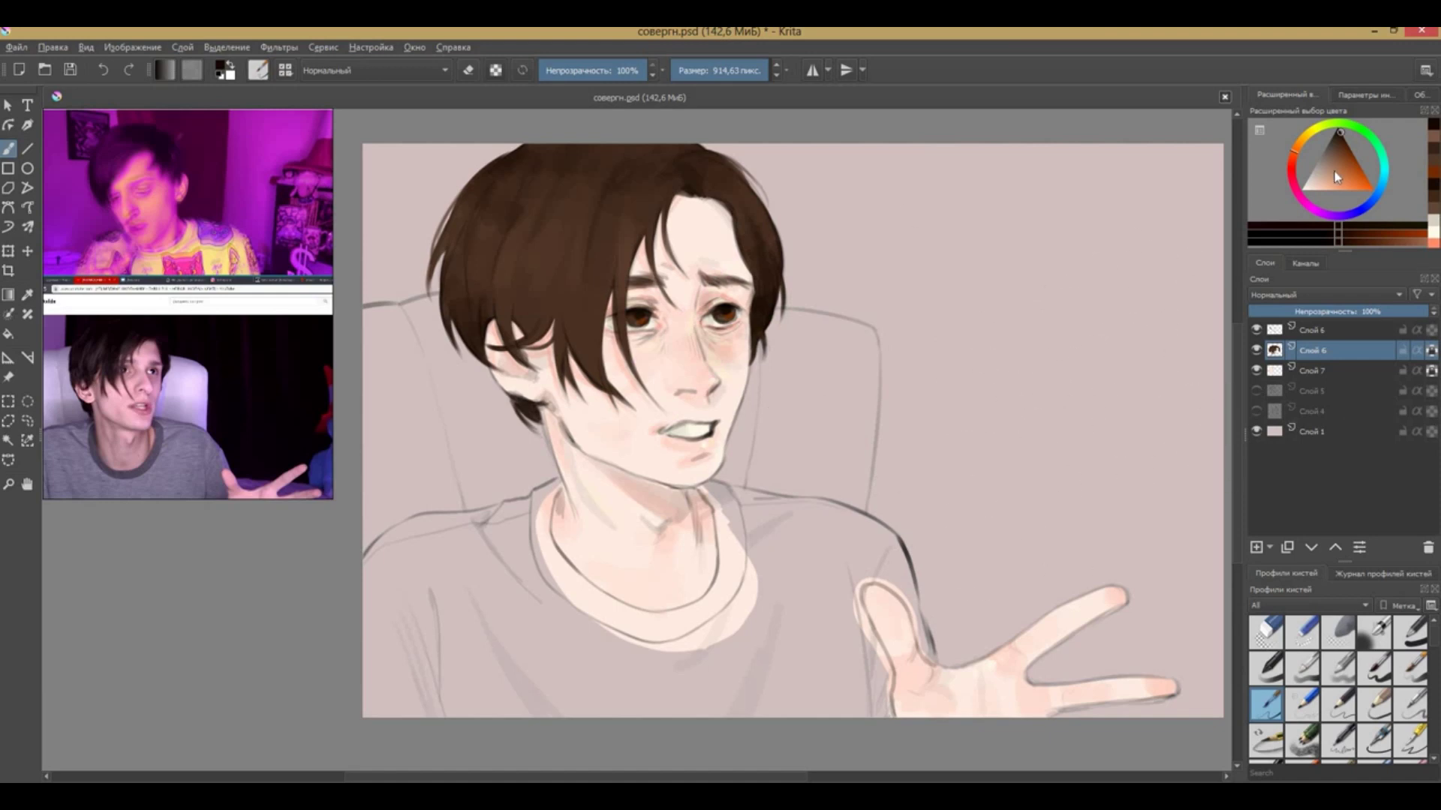
pyautogui.hotkey('ctrl', 's')
# Add a new shirt layer and paint blue-grey over the lower-left shirt
pyautogui.moveTo(1100, 270); pyautogui.dragTo(1001, 301)
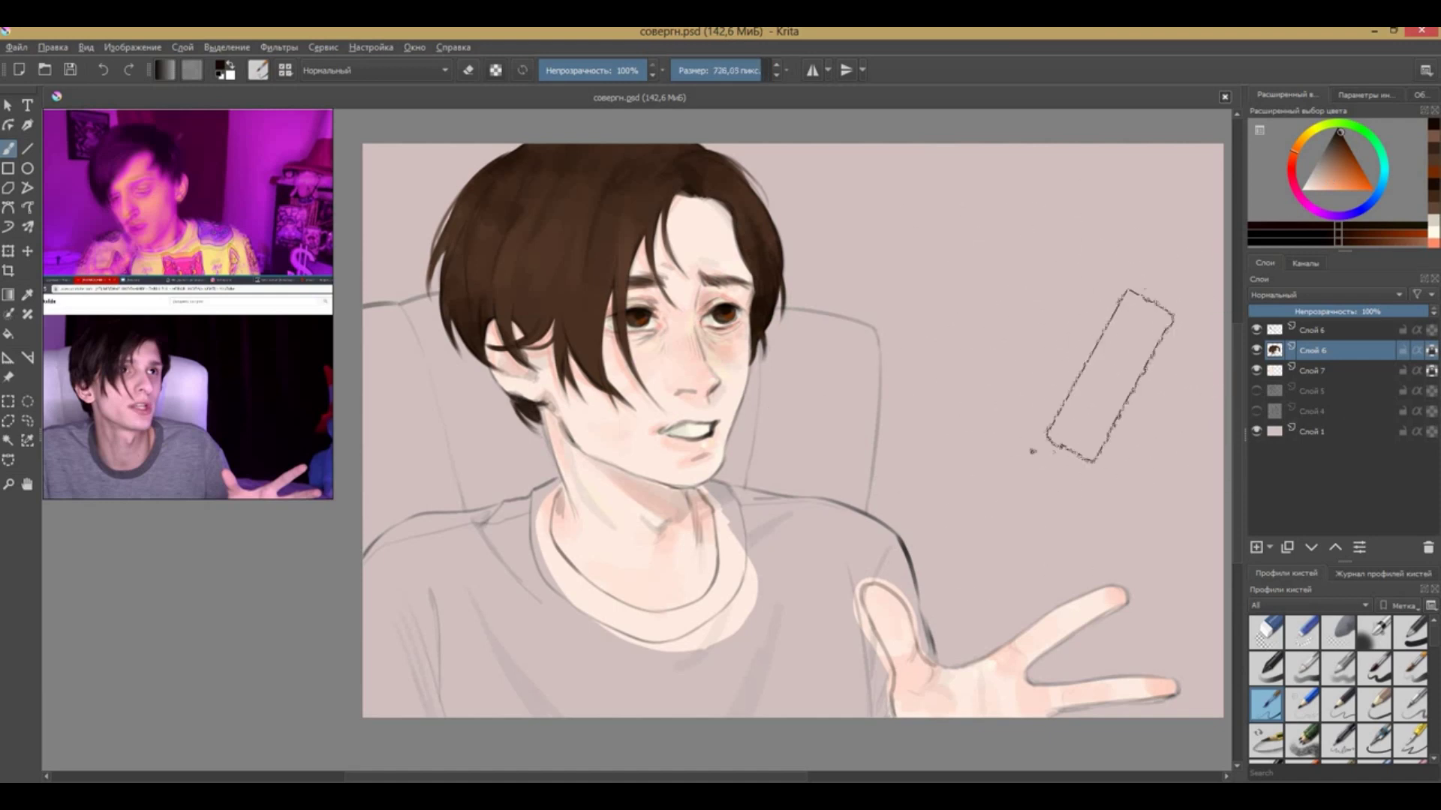
pyautogui.click(1312, 371)
pyautogui.press('Insert')
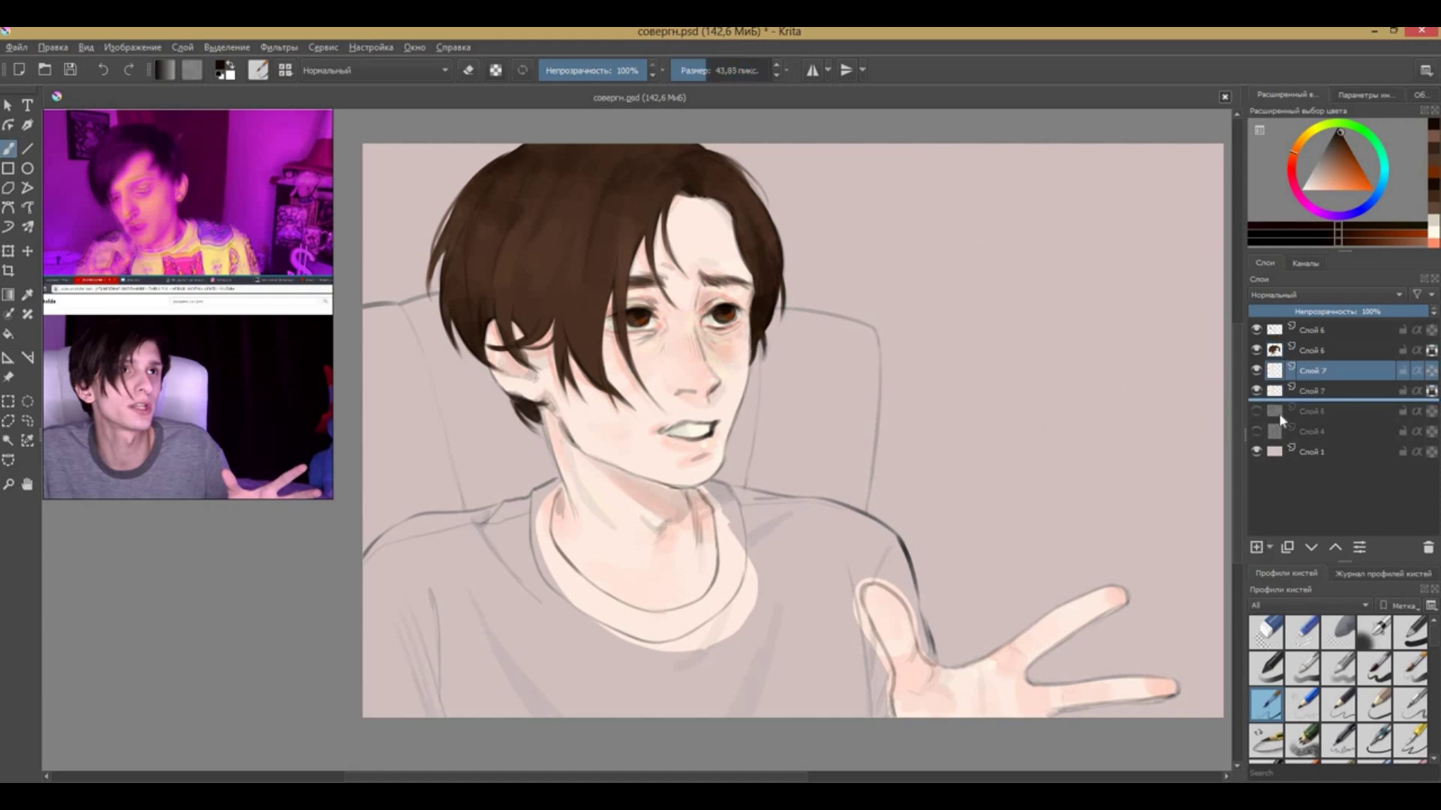
pyautogui.moveTo(1319, 183); pyautogui.dragTo(1321, 164)
pyautogui.moveTo(517, 578)
pyautogui.mouseDown()
pyautogui.moveTo(480, 645)
pyautogui.moveTo(450, 652)
pyautogui.moveTo(405, 713)
pyautogui.mouseUp()
# Fill the neckline, chest and area around the thumb with grey, adding a darker collar band
pyautogui.moveTo(435, 548)
pyautogui.mouseDown()
pyautogui.moveTo(412, 546)
pyautogui.moveTo(446, 556)
pyautogui.mouseUp()
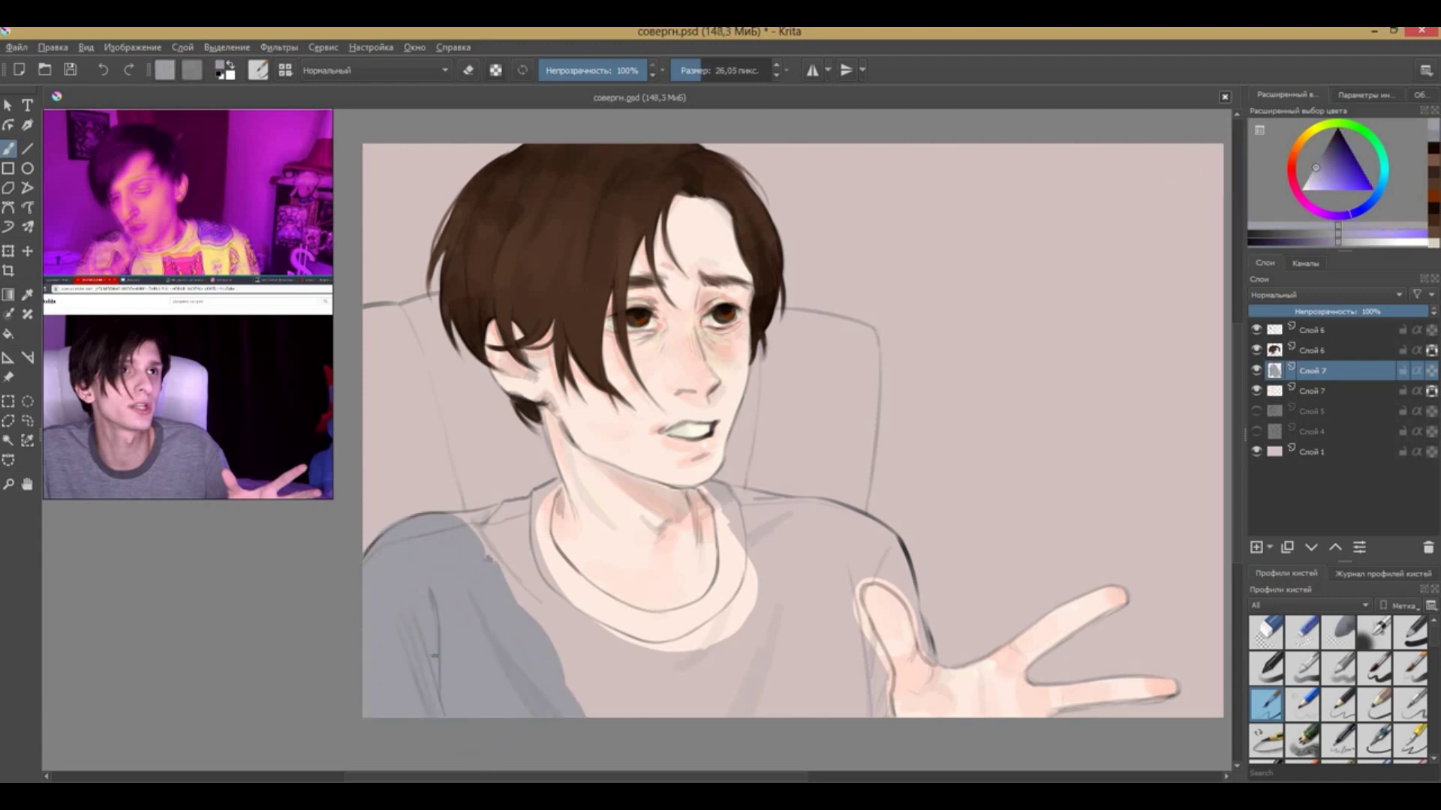
pyautogui.moveTo(552, 486)
pyautogui.mouseDown()
pyautogui.moveTo(510, 541)
pyautogui.moveTo(541, 600)
pyautogui.mouseUp()
pyautogui.moveTo(556, 525)
pyautogui.mouseDown()
pyautogui.moveTo(602, 648)
pyautogui.moveTo(721, 600)
pyautogui.moveTo(724, 570)
pyautogui.moveTo(732, 608)
pyautogui.mouseUp()
pyautogui.moveTo(736, 510); pyautogui.dragTo(718, 572)
pyautogui.moveTo(735, 484)
pyautogui.mouseDown()
pyautogui.moveTo(702, 499)
pyautogui.moveTo(863, 513)
pyautogui.moveTo(922, 646)
pyautogui.mouseUp()
pyautogui.moveTo(895, 595)
pyautogui.mouseDown()
pyautogui.moveTo(856, 570)
pyautogui.moveTo(885, 713)
pyautogui.mouseUp()
pyautogui.moveTo(840, 622)
pyautogui.mouseDown()
pyautogui.moveTo(812, 516)
pyautogui.moveTo(706, 721)
pyautogui.moveTo(870, 615)
pyautogui.mouseUp()
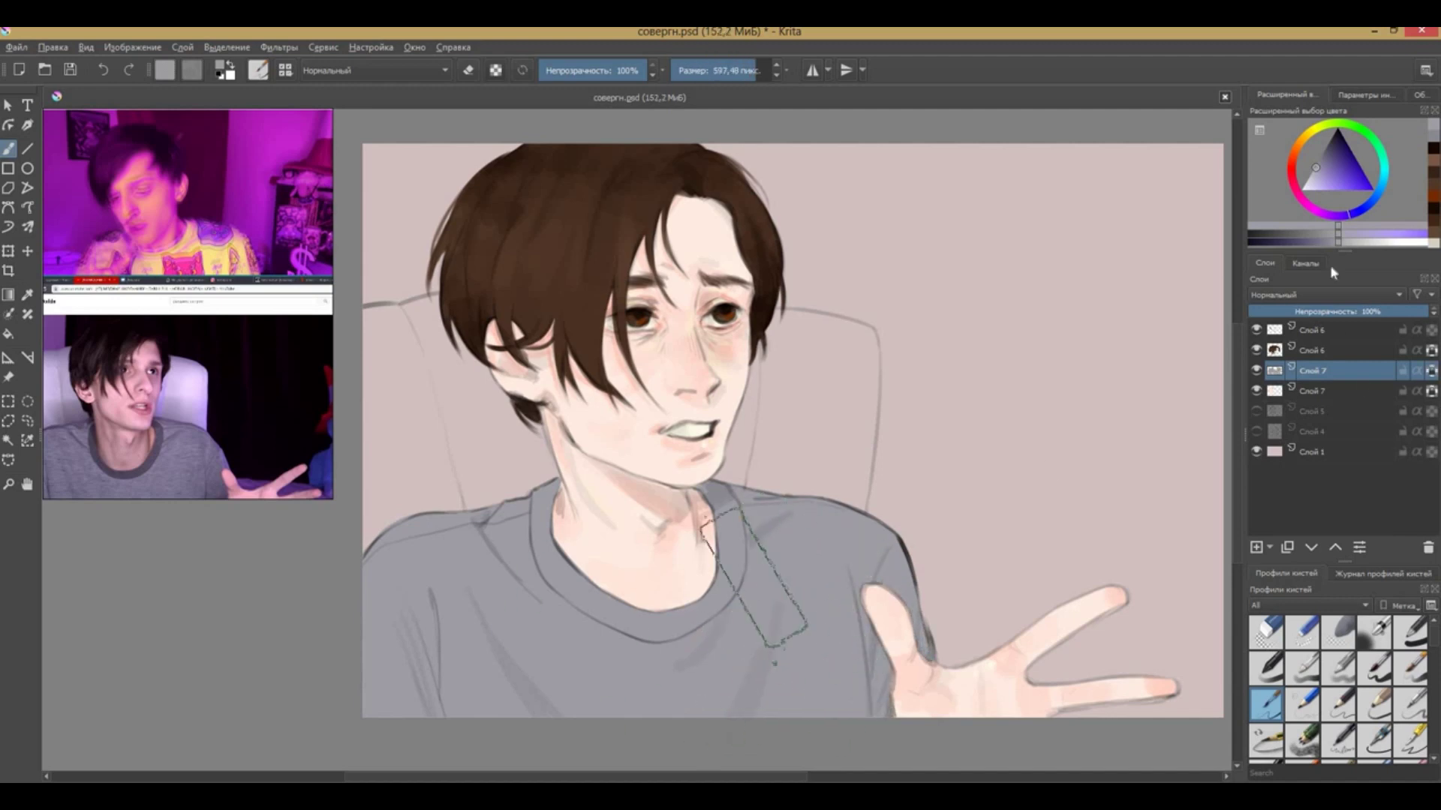
pyautogui.moveTo(1322, 431)
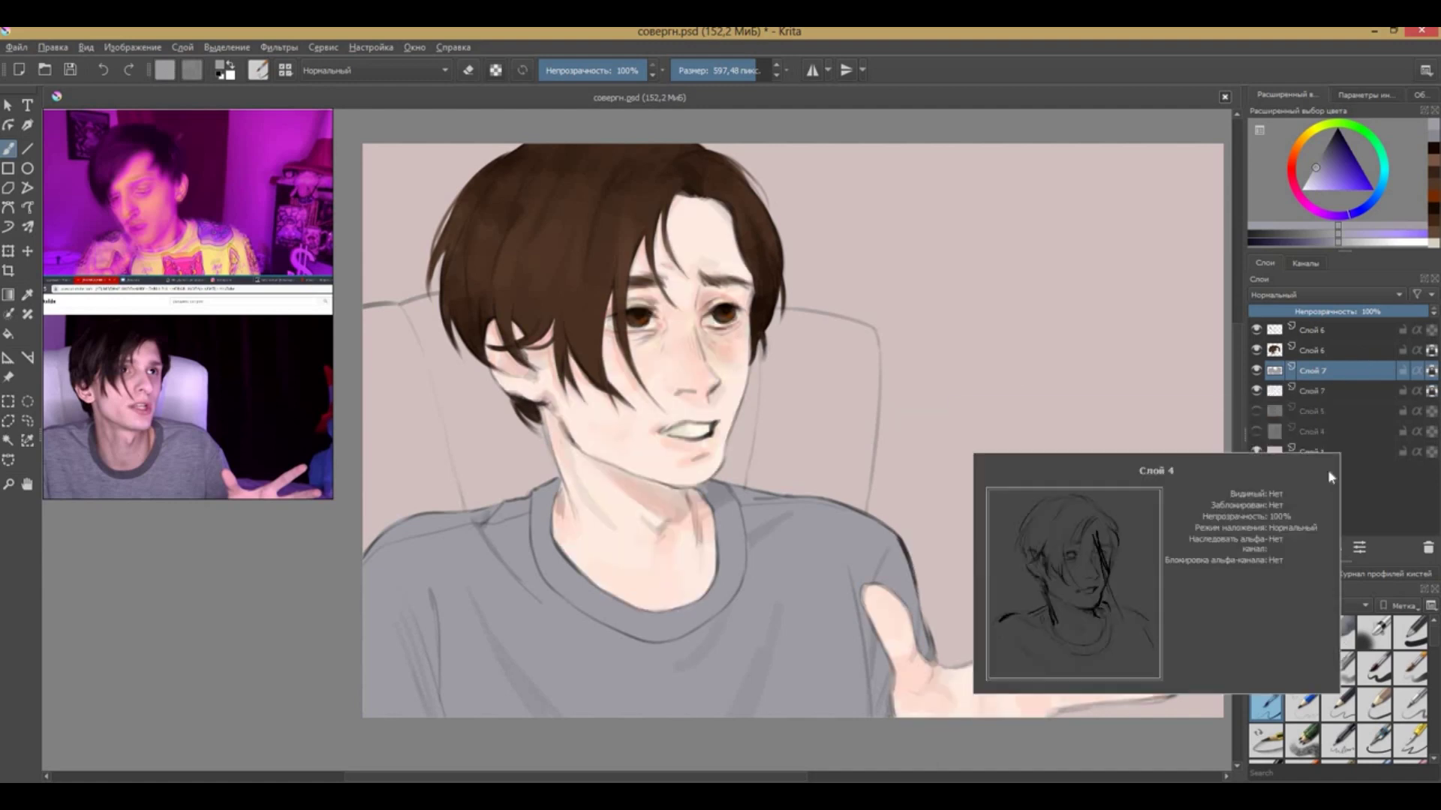
pyautogui.moveTo(750, 526); pyautogui.dragTo(825, 540)
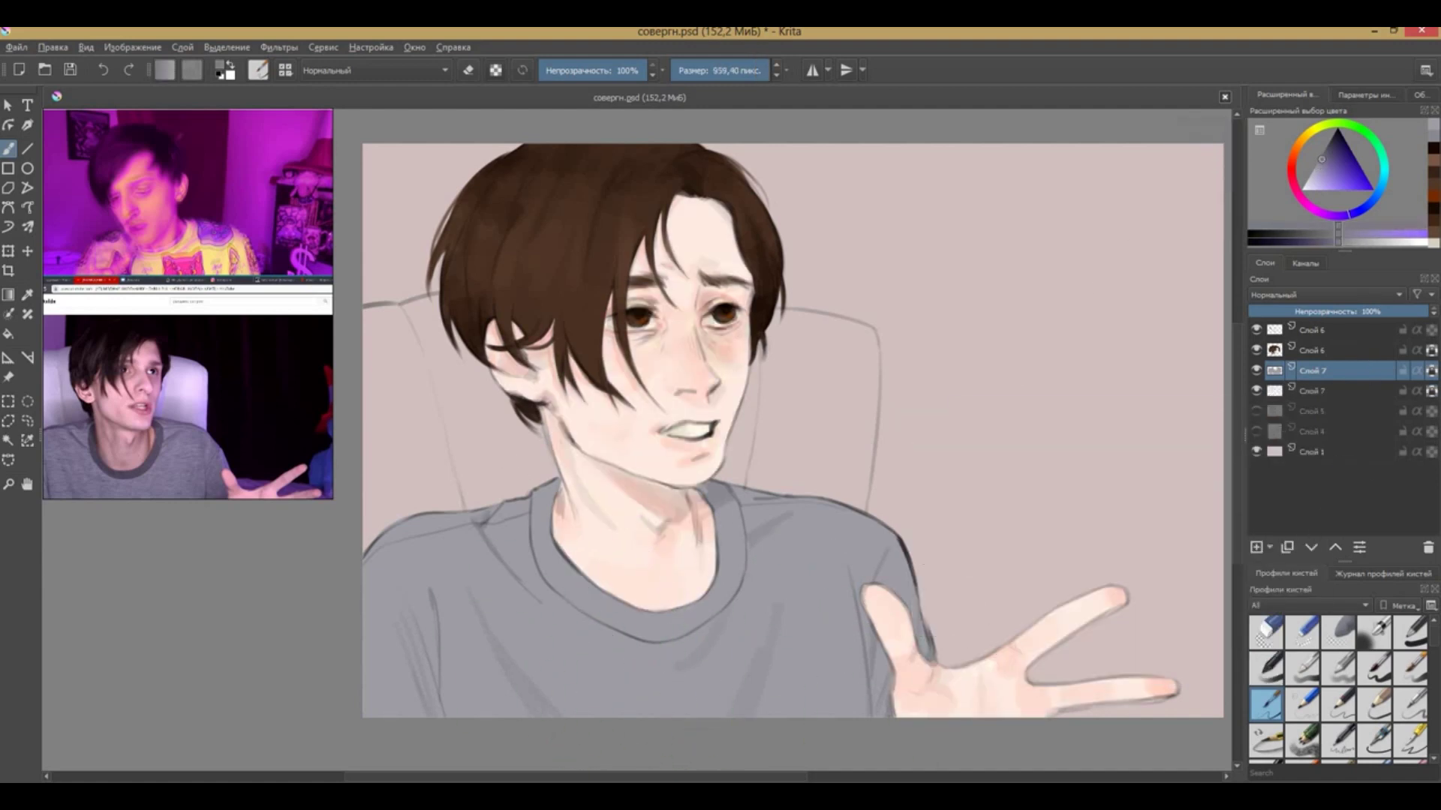
pyautogui.moveTo(563, 627); pyautogui.dragTo(878, 619)
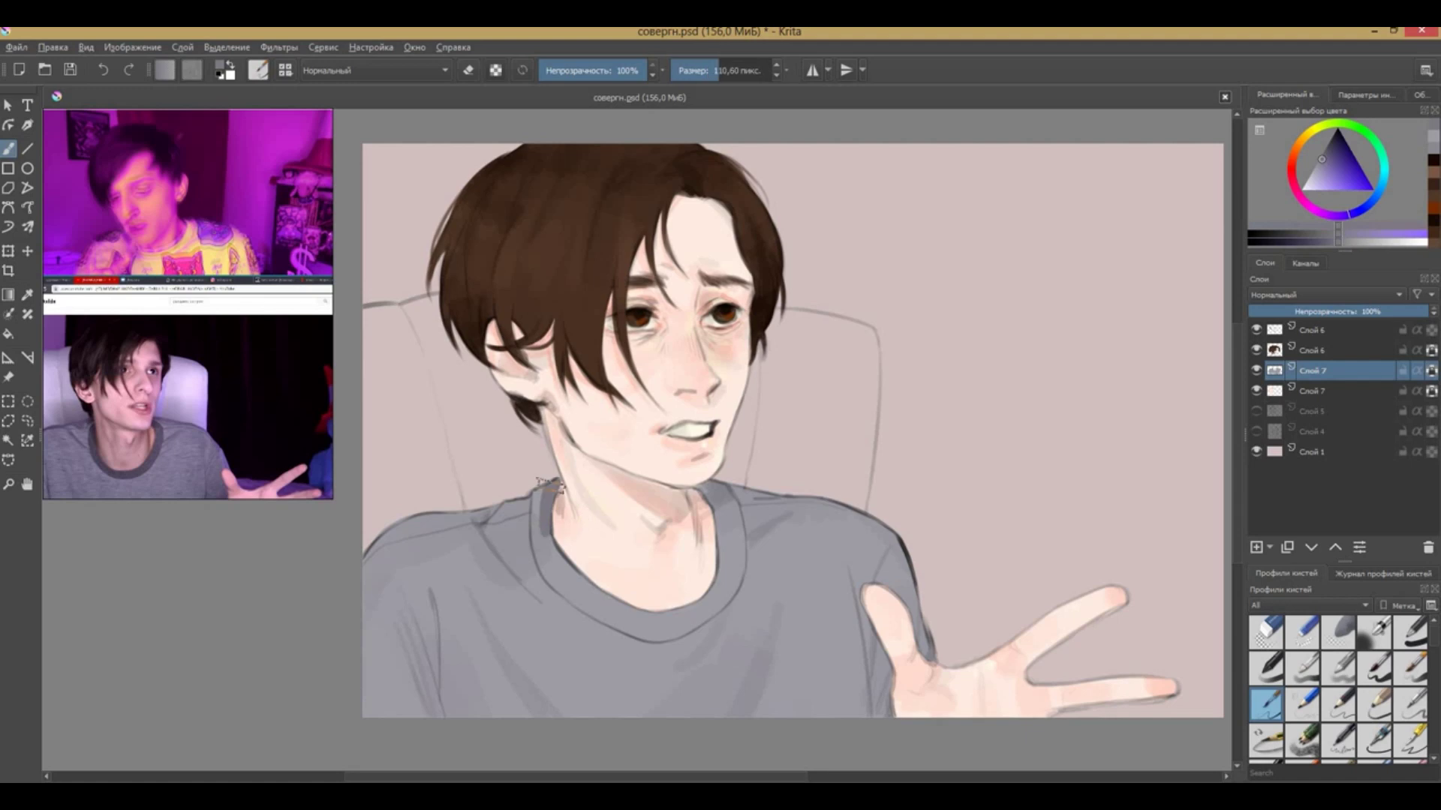
pyautogui.moveTo(537, 484)
pyautogui.mouseDown()
pyautogui.moveTo(557, 582)
pyautogui.moveTo(660, 623)
pyautogui.moveTo(731, 488)
pyautogui.moveTo(705, 587)
pyautogui.mouseUp()
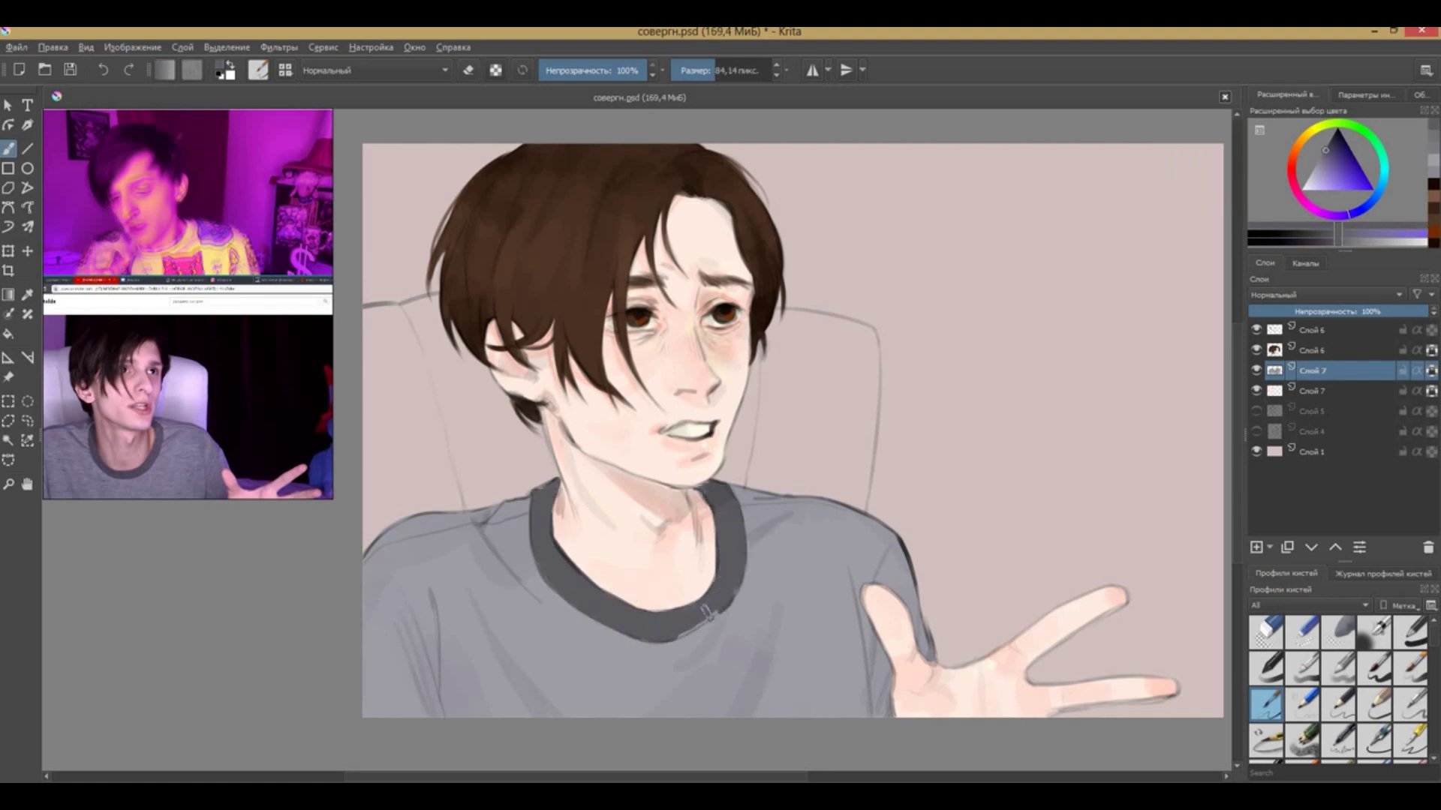
# Shade the left and right shoulders of the shirt with grey
pyautogui.moveTo(685, 635); pyautogui.dragTo(664, 593)
pyautogui.keyDown('ctrl'); pyautogui.click(574, 518); pyautogui.keyUp('ctrl')
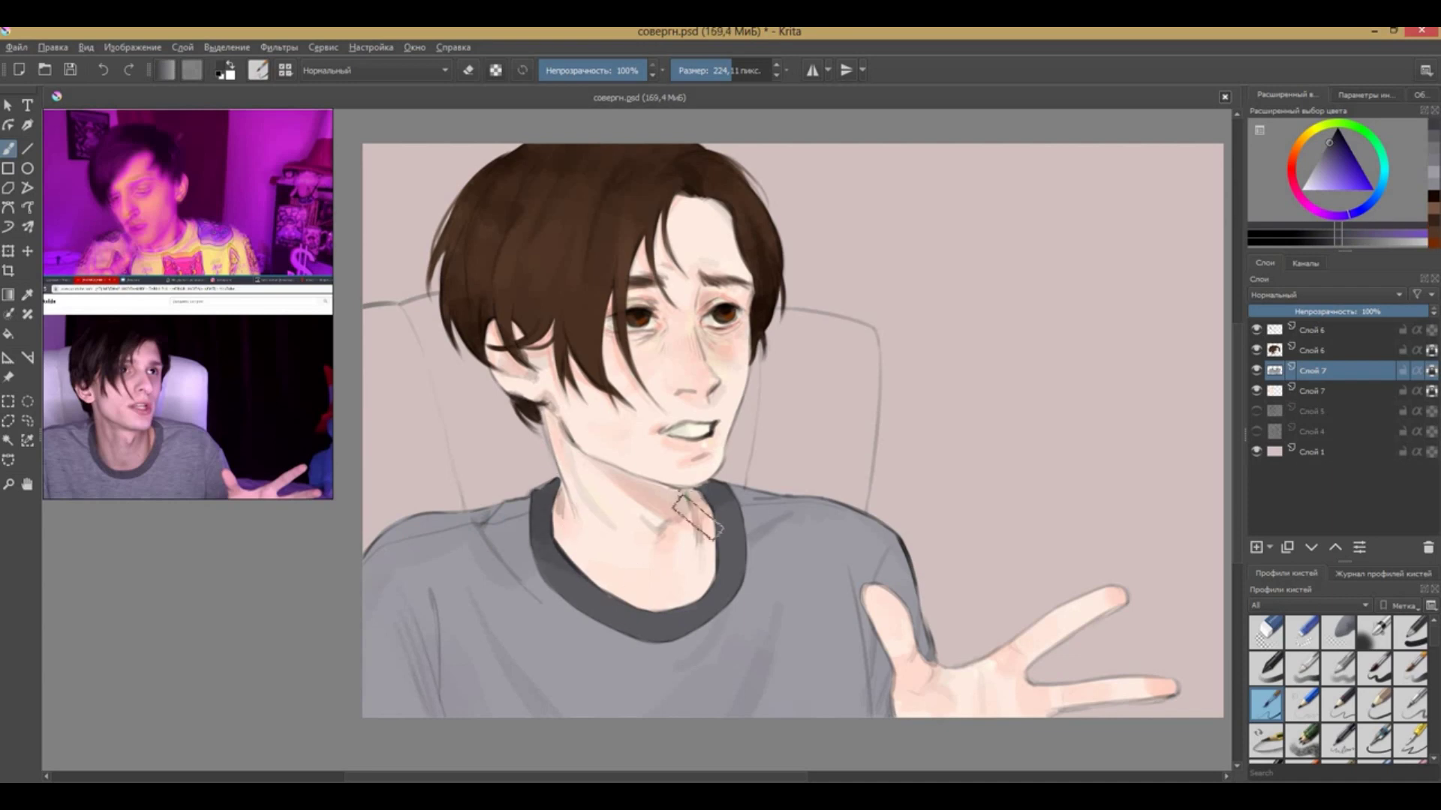
pyautogui.moveTo(526, 529)
pyautogui.mouseDown()
pyautogui.moveTo(513, 498)
pyautogui.moveTo(391, 544)
pyautogui.moveTo(383, 690)
pyautogui.mouseUp()
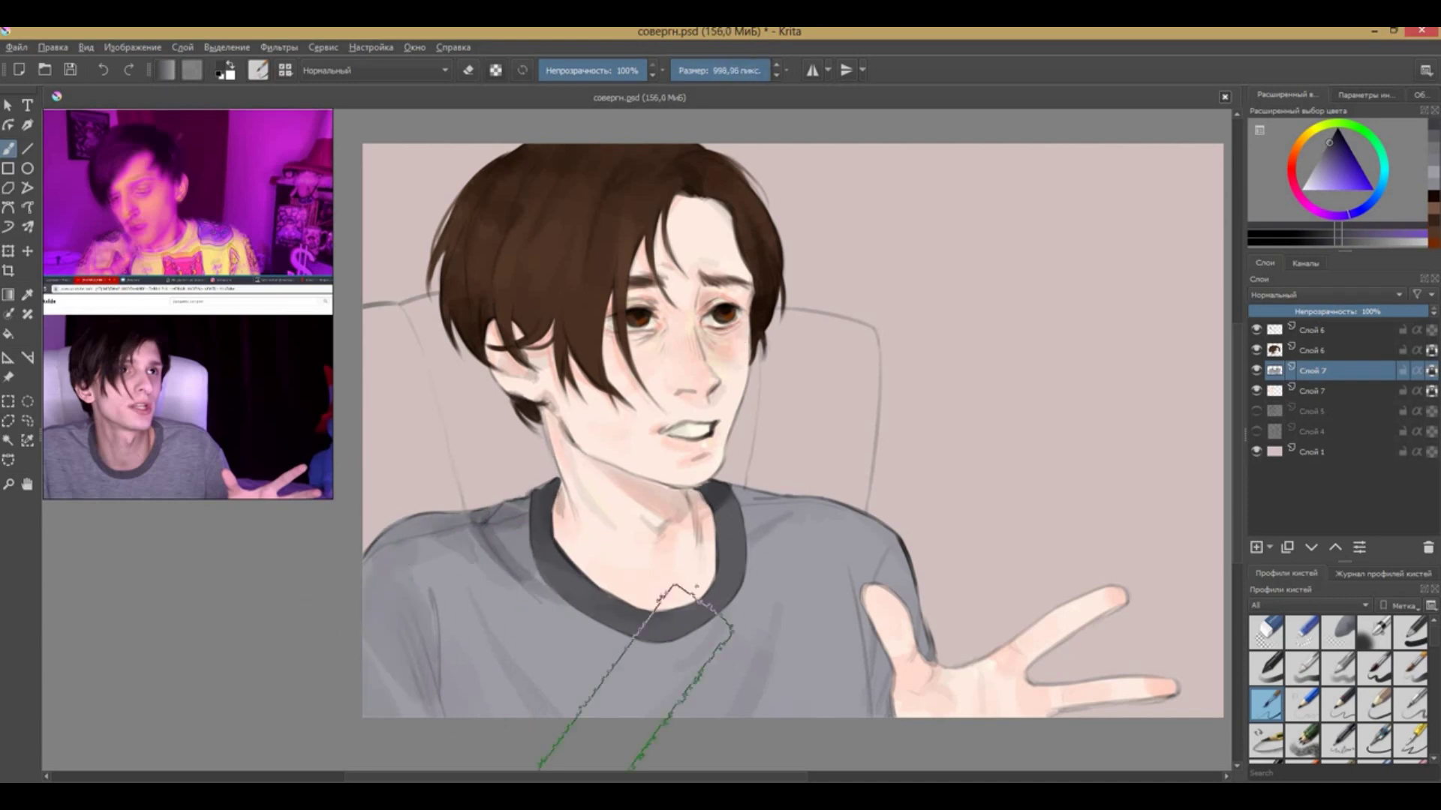
pyautogui.moveTo(619, 721); pyautogui.dragTo(788, 541)
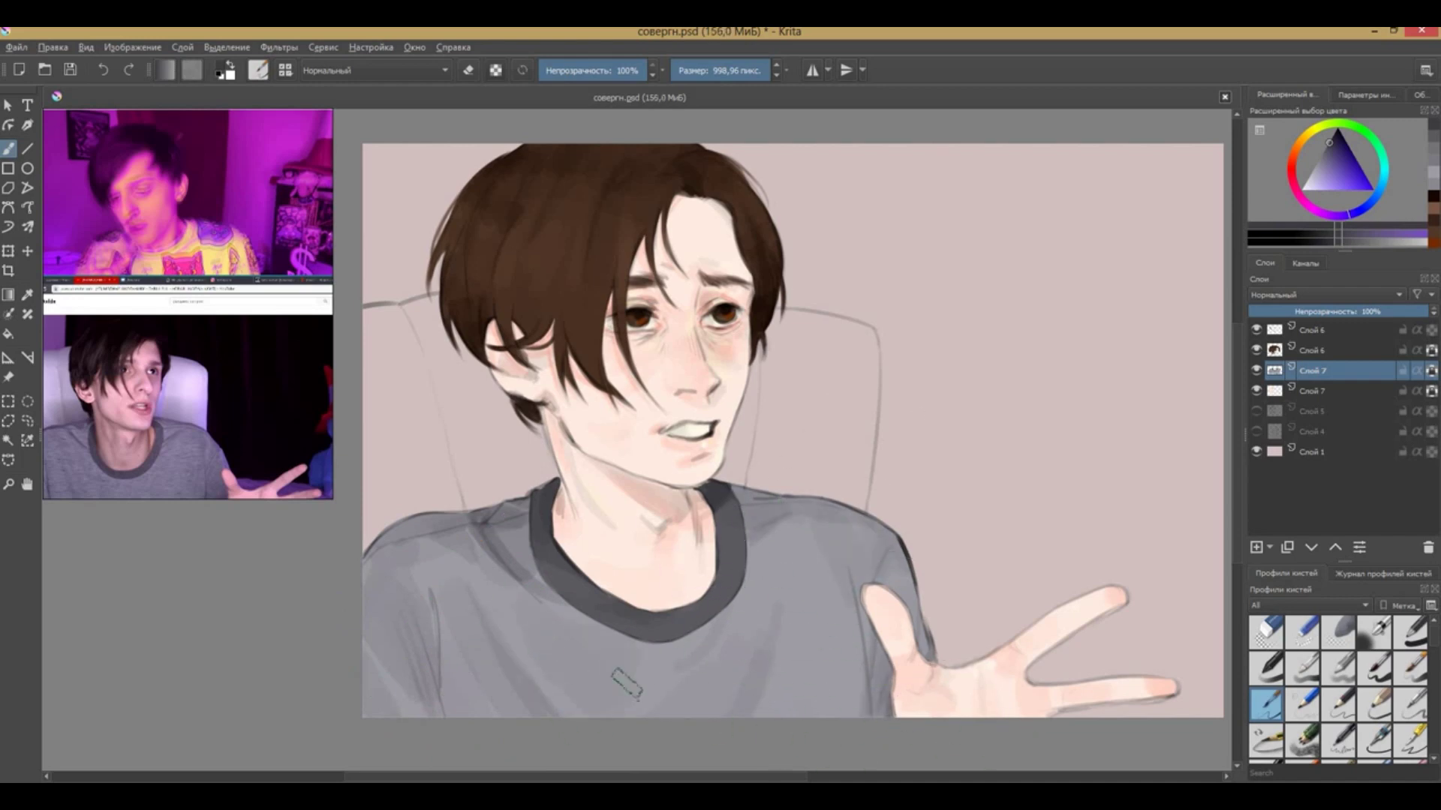
# Doodle 'когда альбом?' on the shirt, undo it, and add new layer Слой 8
pyautogui.moveTo(756, 604); pyautogui.dragTo(810, 376)
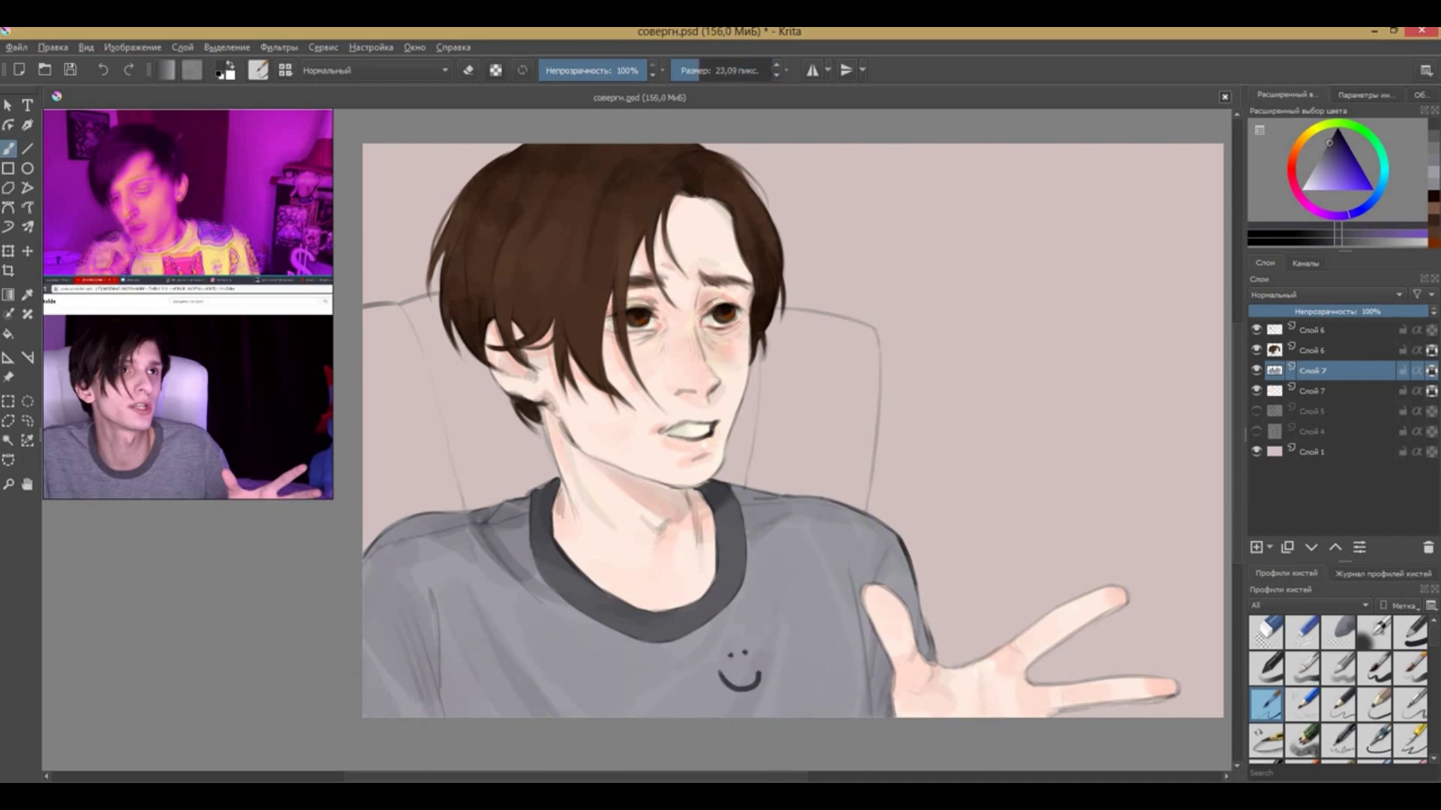
pyautogui.moveTo(484, 640); pyautogui.dragTo(559, 638)
pyautogui.moveTo(499, 706); pyautogui.dragTo(645, 664)
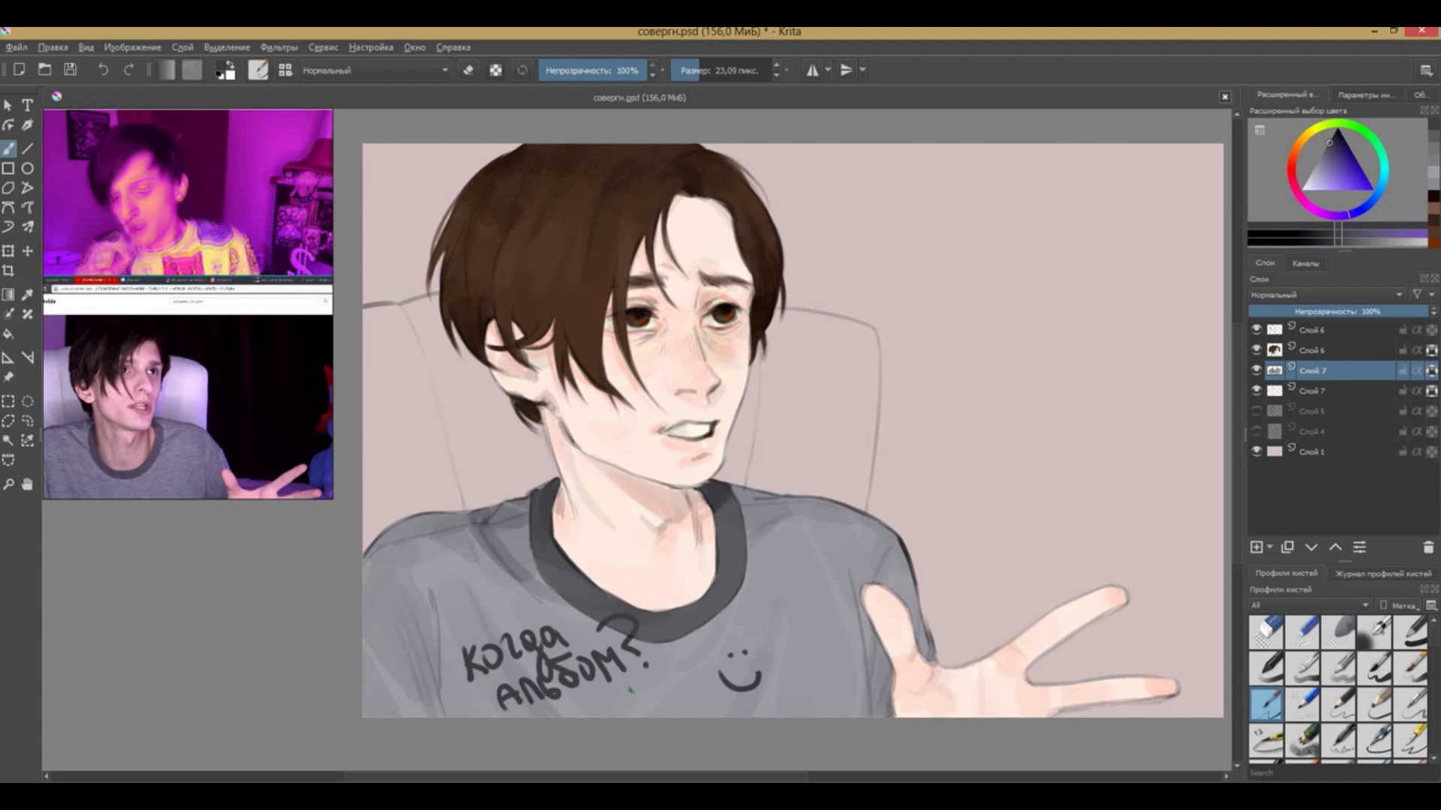
pyautogui.hotkey('ctrl', 'z')
pyautogui.hotkey('ctrl', 'z')
pyautogui.hotkey('ctrl', 'z')
pyautogui.hotkey('ctrl', 'z')
pyautogui.hotkey('ctrl', 'z')
pyautogui.hotkey('ctrl', 'z')
pyautogui.press('Insert')
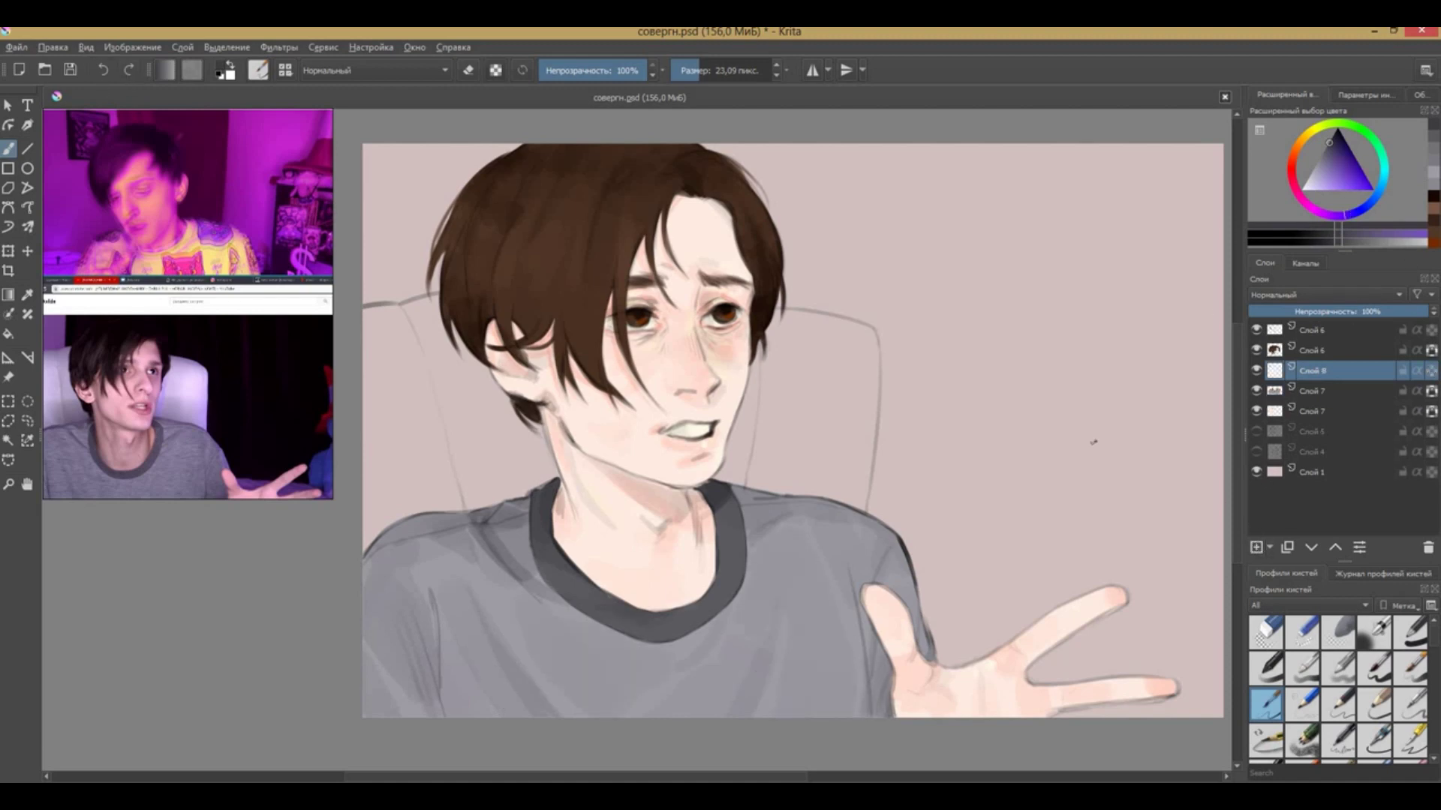
# Move Слой 8 below the Слой 7 layers and paint the chair back pale lavender-white
pyautogui.hotkey('ctrl', '[')
pyautogui.hotkey('ctrl', '[')
pyautogui.press('x')
pyautogui.moveTo(751, 338)
pyautogui.mouseDown()
pyautogui.moveTo(842, 402)
pyautogui.moveTo(864, 438)
pyautogui.mouseUp()
pyautogui.moveTo(781, 310)
pyautogui.mouseDown()
pyautogui.moveTo(870, 331)
pyautogui.moveTo(863, 342)
pyautogui.mouseUp()
pyautogui.moveTo(368, 289)
pyautogui.mouseDown()
pyautogui.moveTo(446, 319)
pyautogui.moveTo(481, 387)
pyautogui.mouseUp()
pyautogui.moveTo(589, 488)
pyautogui.mouseDown()
pyautogui.moveTo(420, 368)
pyautogui.moveTo(420, 525)
pyautogui.mouseUp()
pyautogui.moveTo(451, 353); pyautogui.dragTo(435, 413)
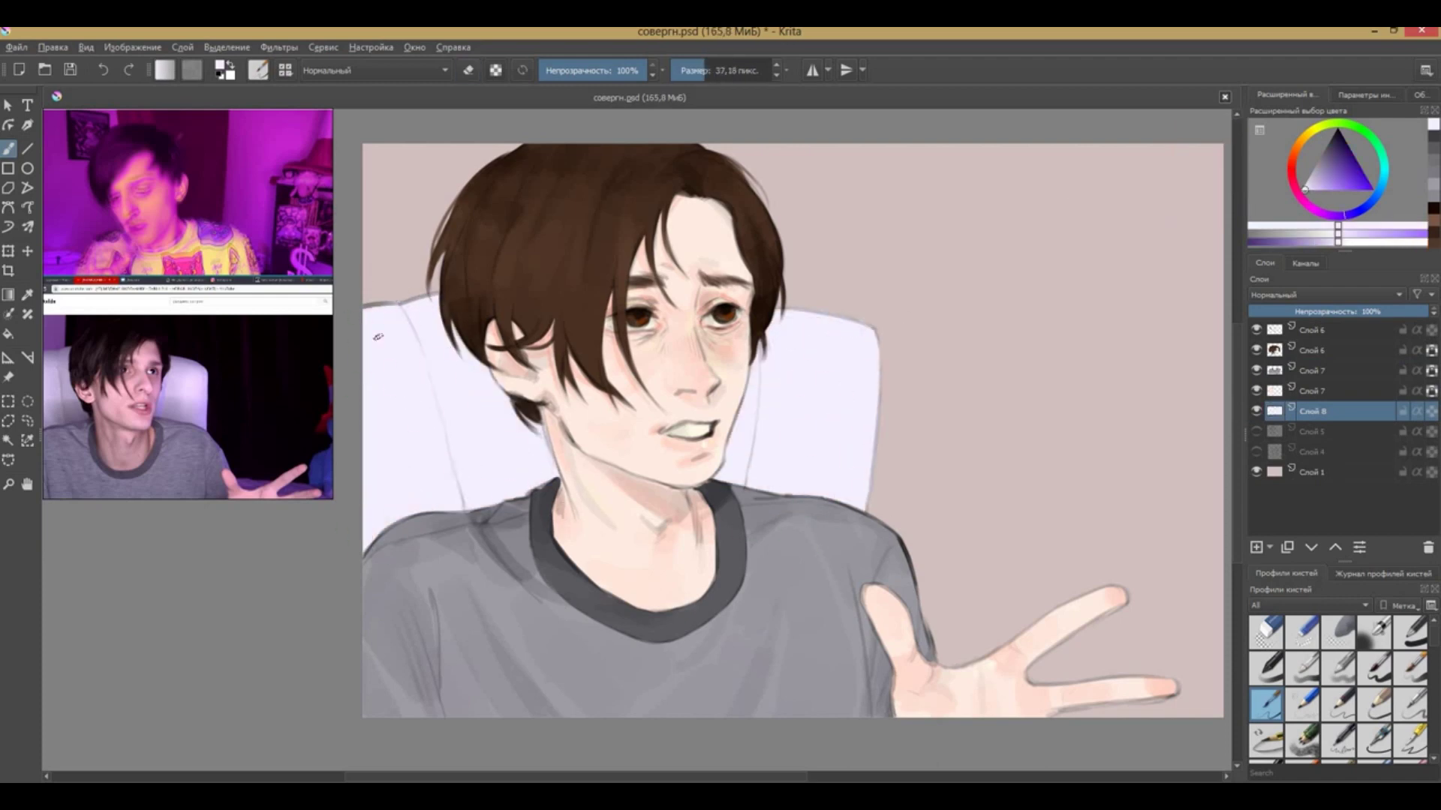
# Pick a pinkish skin tone at a very large brush size and add Слой 9 at the top
pyautogui.keyDown('ctrl'); pyautogui.click(740, 418); pyautogui.keyUp('ctrl')
pyautogui.moveTo(743, 420); pyautogui.dragTo(836, 274)
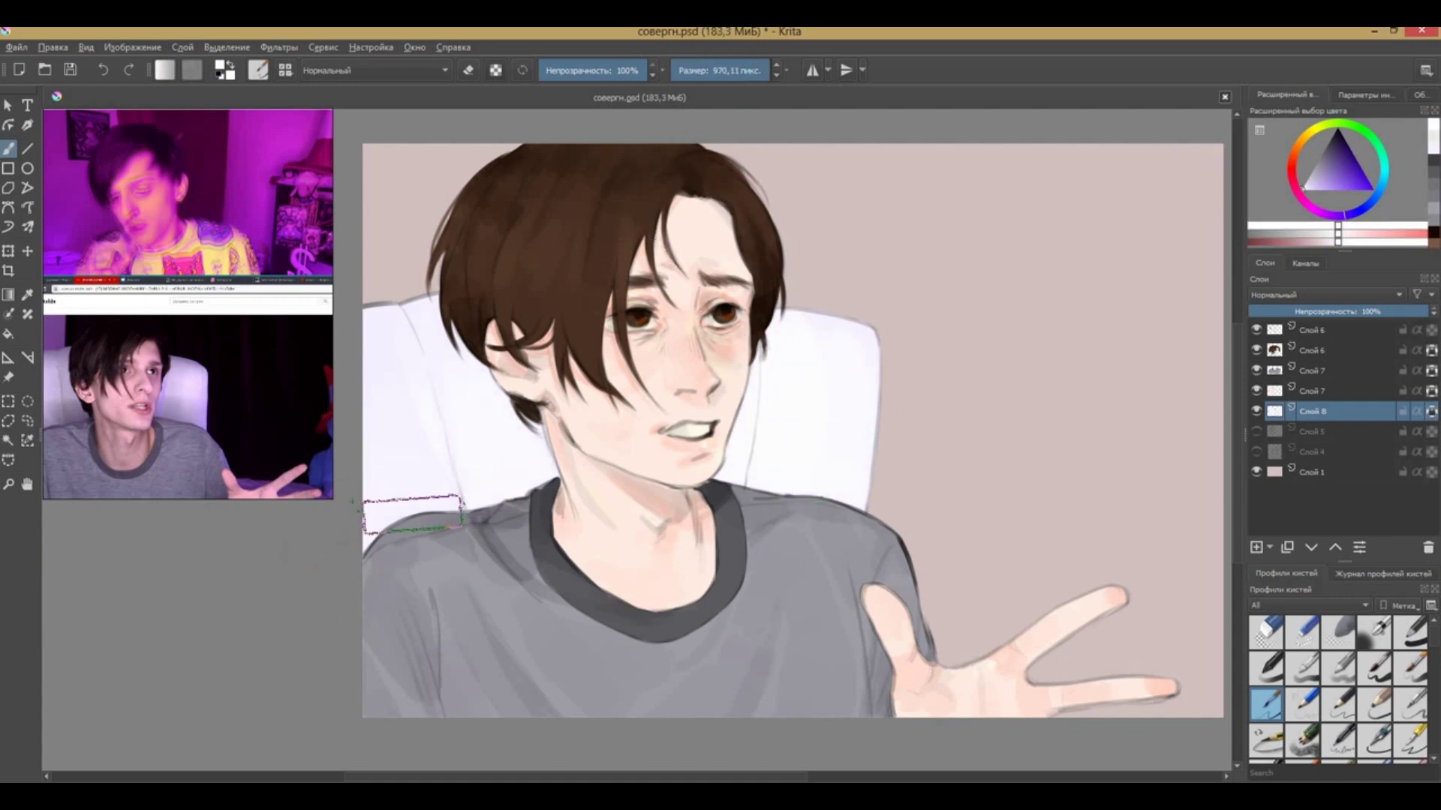
pyautogui.click(1313, 391)
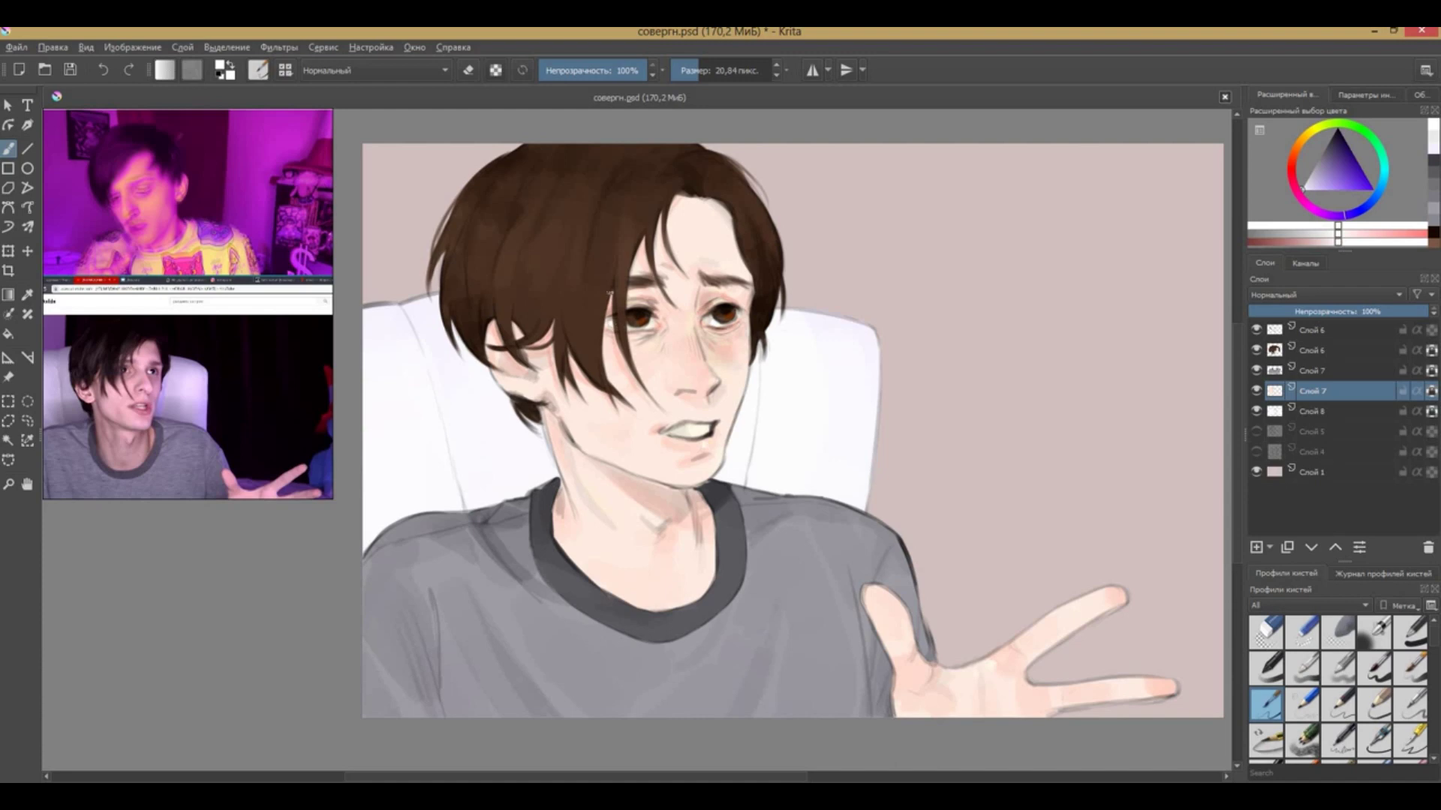
pyautogui.click(1313, 329)
pyautogui.press('Insert')
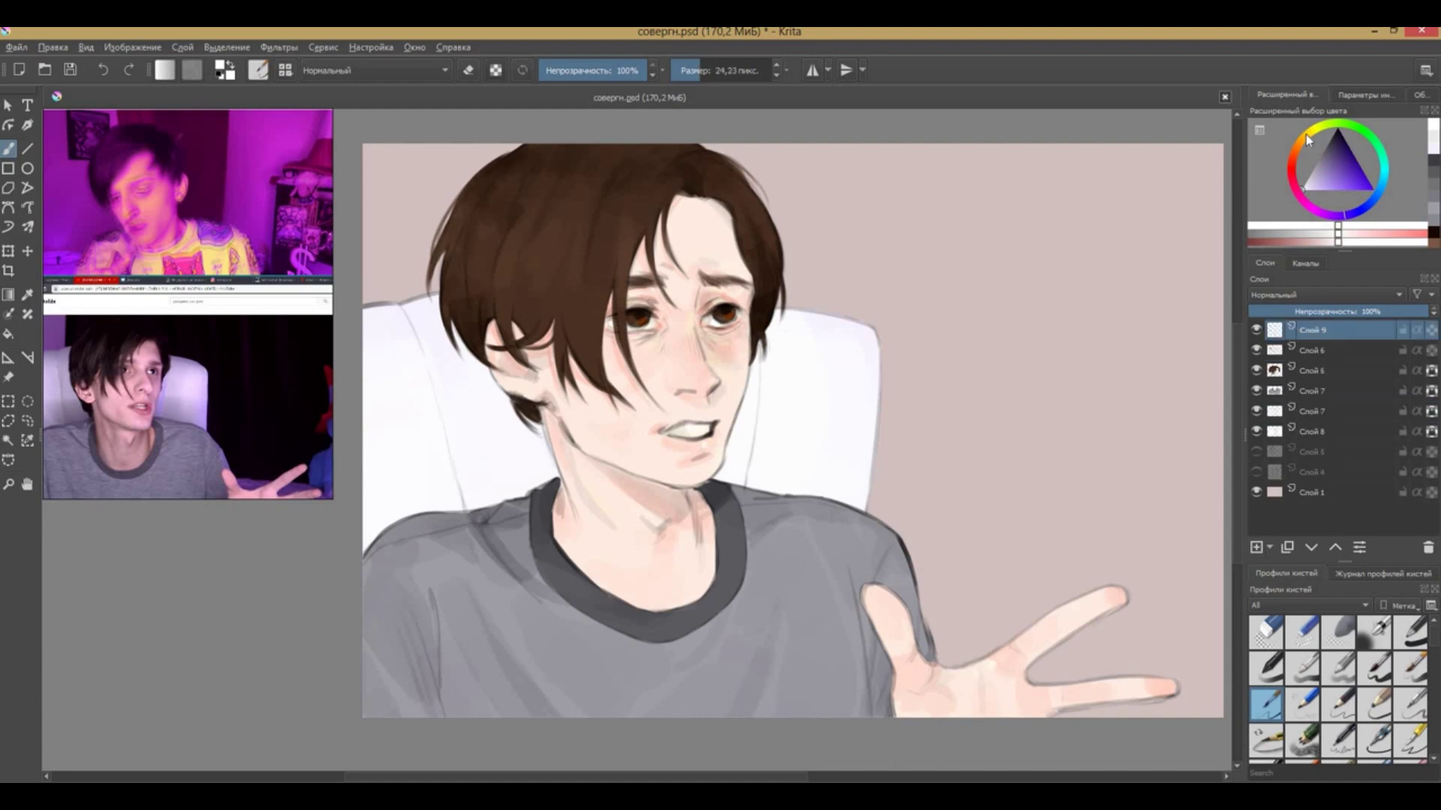
# Repaint the right hair edge in brown and save the document
pyautogui.keyDown('ctrl'); pyautogui.click(732, 327); pyautogui.keyUp('ctrl')
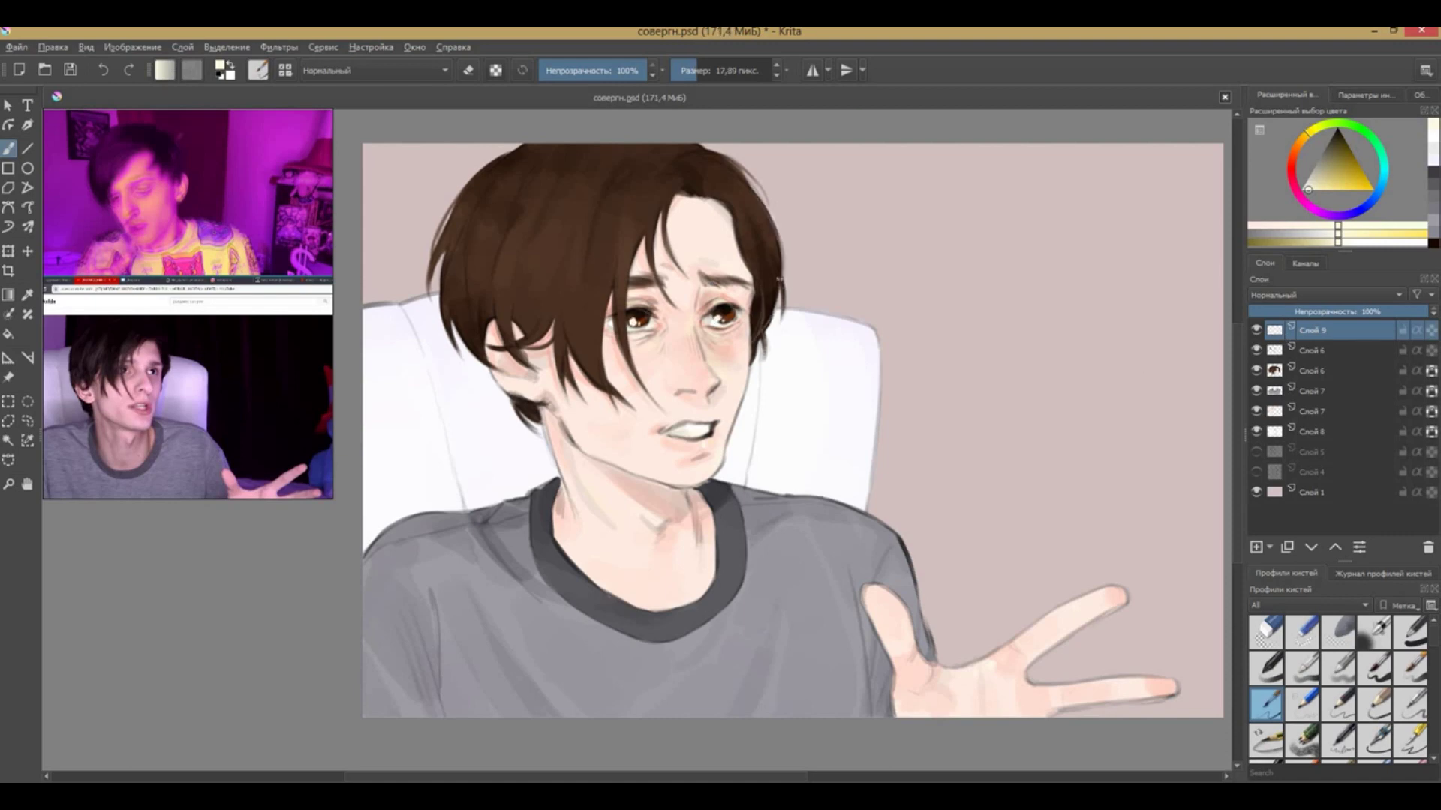
pyautogui.moveTo(759, 273)
pyautogui.mouseDown()
pyautogui.moveTo(773, 217)
pyautogui.moveTo(784, 299)
pyautogui.mouseUp()
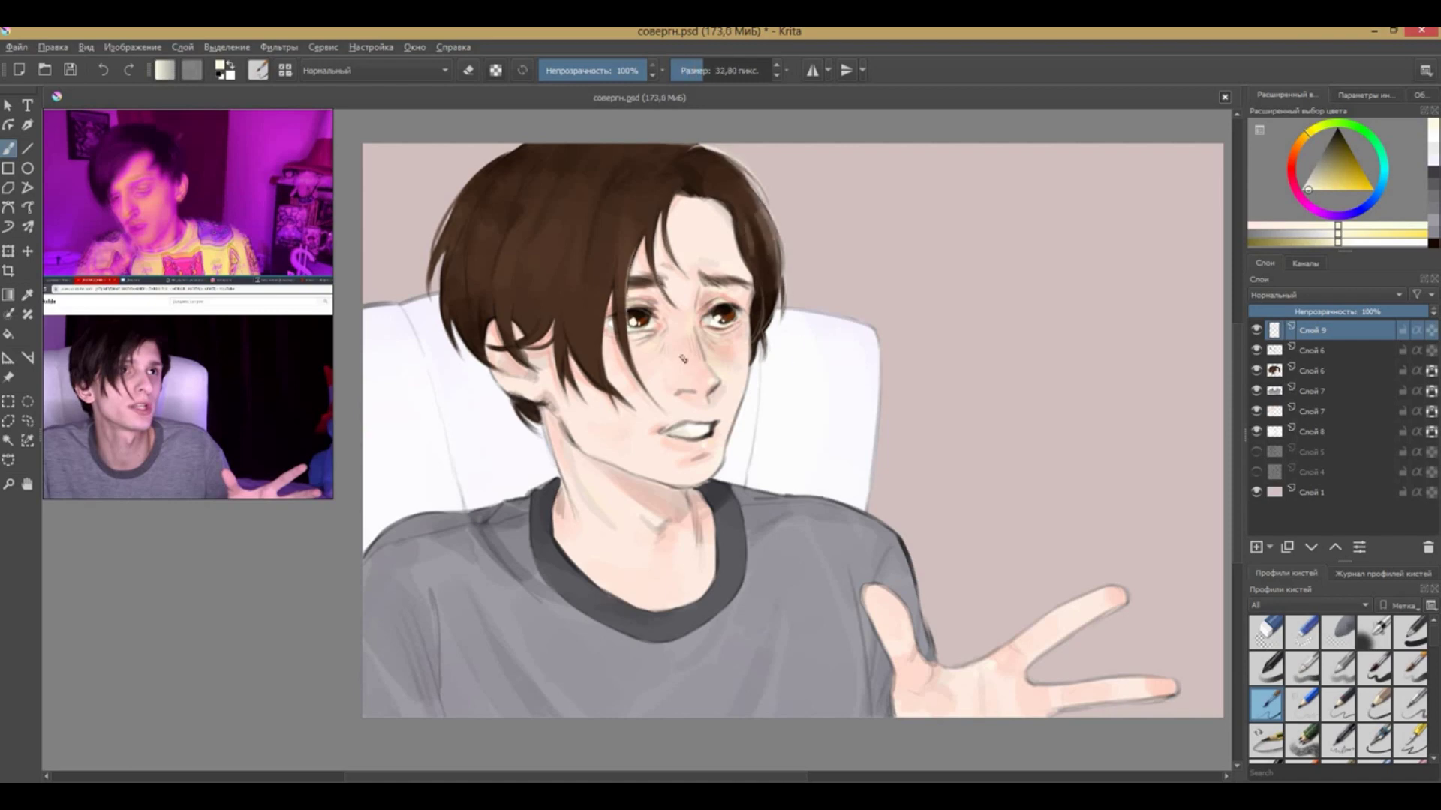
pyautogui.hotkey('ctrl', 's')
pyautogui.moveTo(469, 777); pyautogui.dragTo(489, 777)
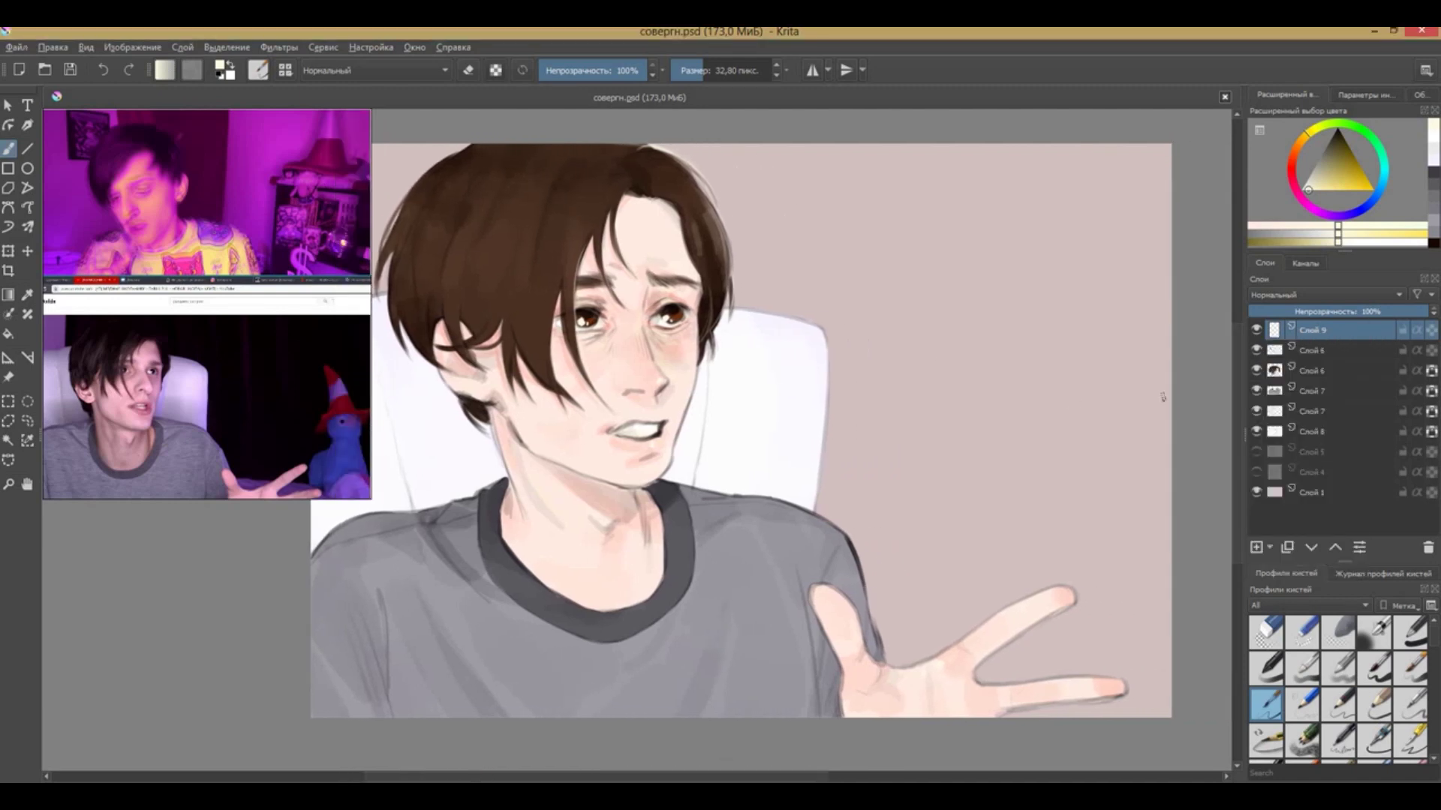
# Erase stray marks near the jaw on Слой 6, then add the empty layer Слой 10
pyautogui.click(1314, 351)
pyautogui.press('d')
pyautogui.moveTo(526, 420)
pyautogui.mouseDown()
pyautogui.moveTo(540, 450)
pyautogui.moveTo(585, 472)
pyautogui.mouseUp()
pyautogui.press('e')
pyautogui.press('e')
pyautogui.press(']')
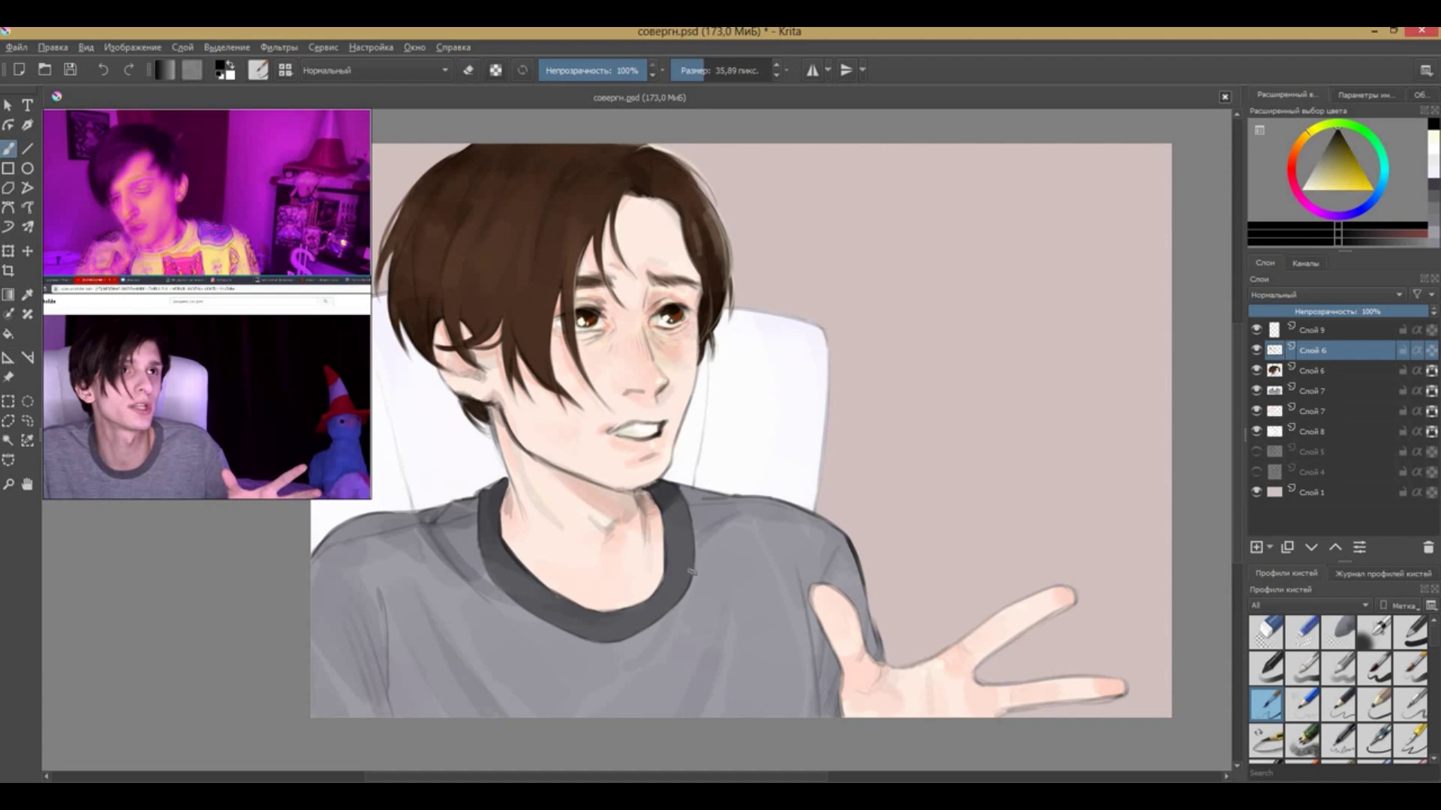
pyautogui.click(1313, 452)
pyautogui.press('Insert')
pyautogui.moveTo(432, 450); pyautogui.dragTo(359, 448)
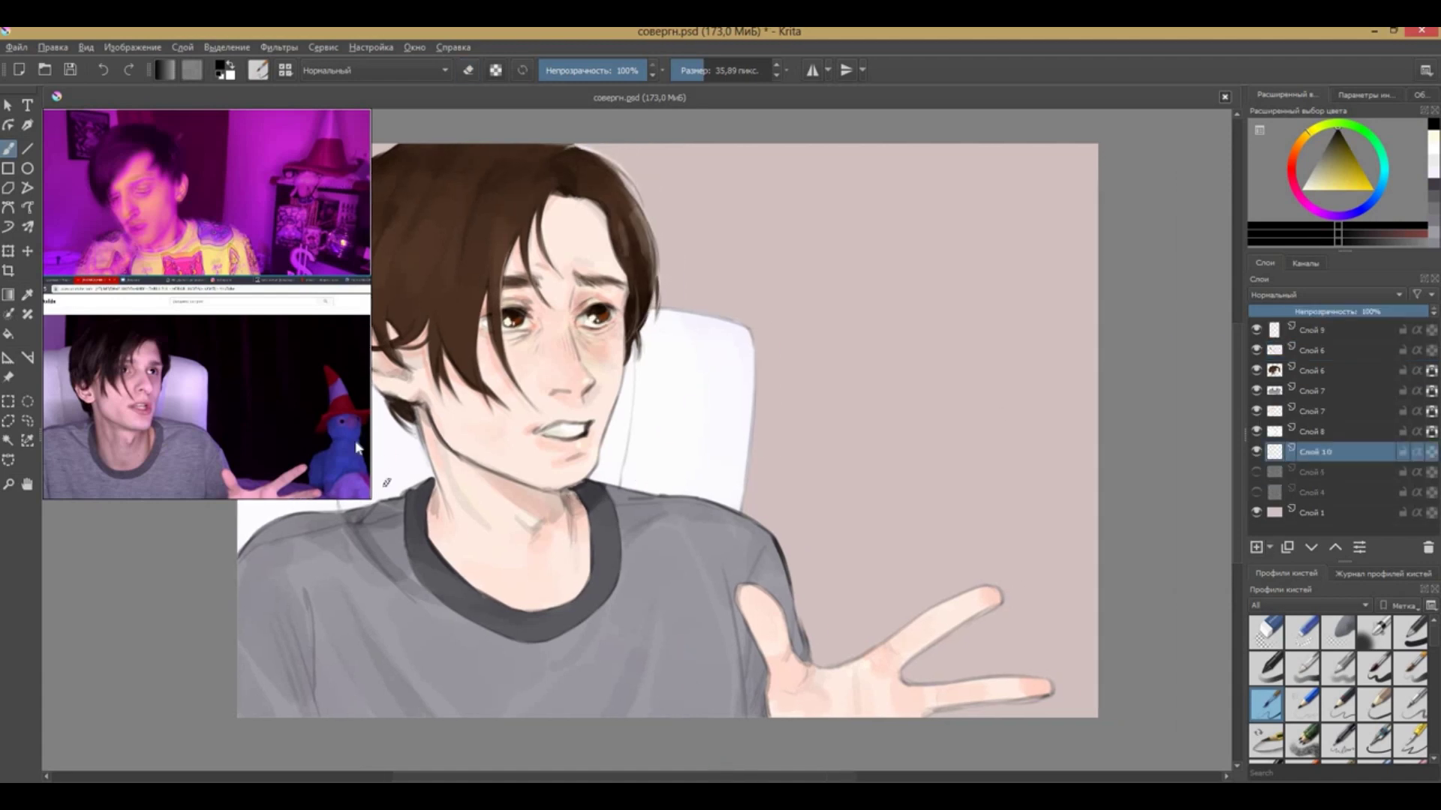
# Sketch the plush toy's outline and top edge beside the fingers
pyautogui.moveTo(935, 569); pyautogui.dragTo(927, 604)
pyautogui.moveTo(937, 642); pyautogui.dragTo(964, 675)
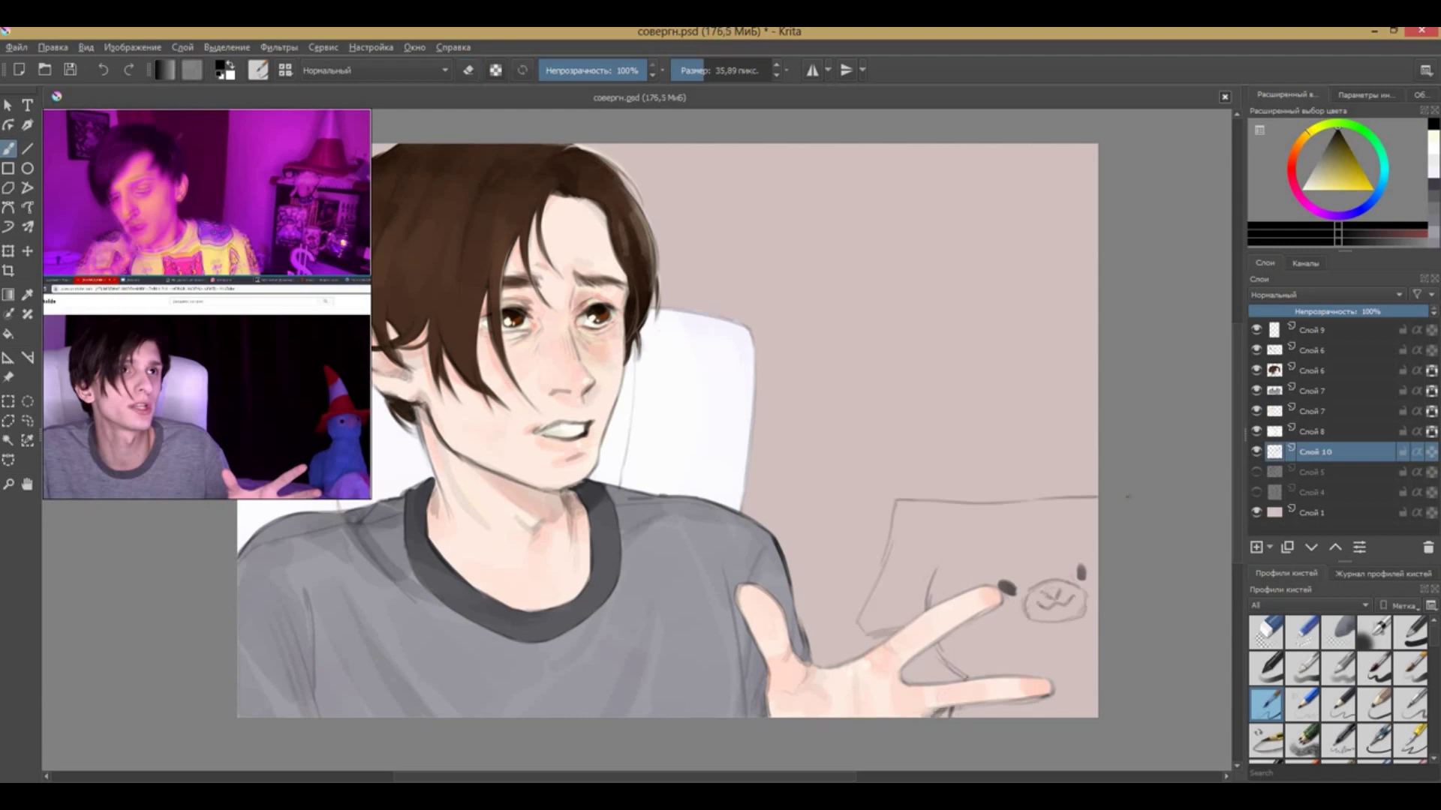
pyautogui.press('e')
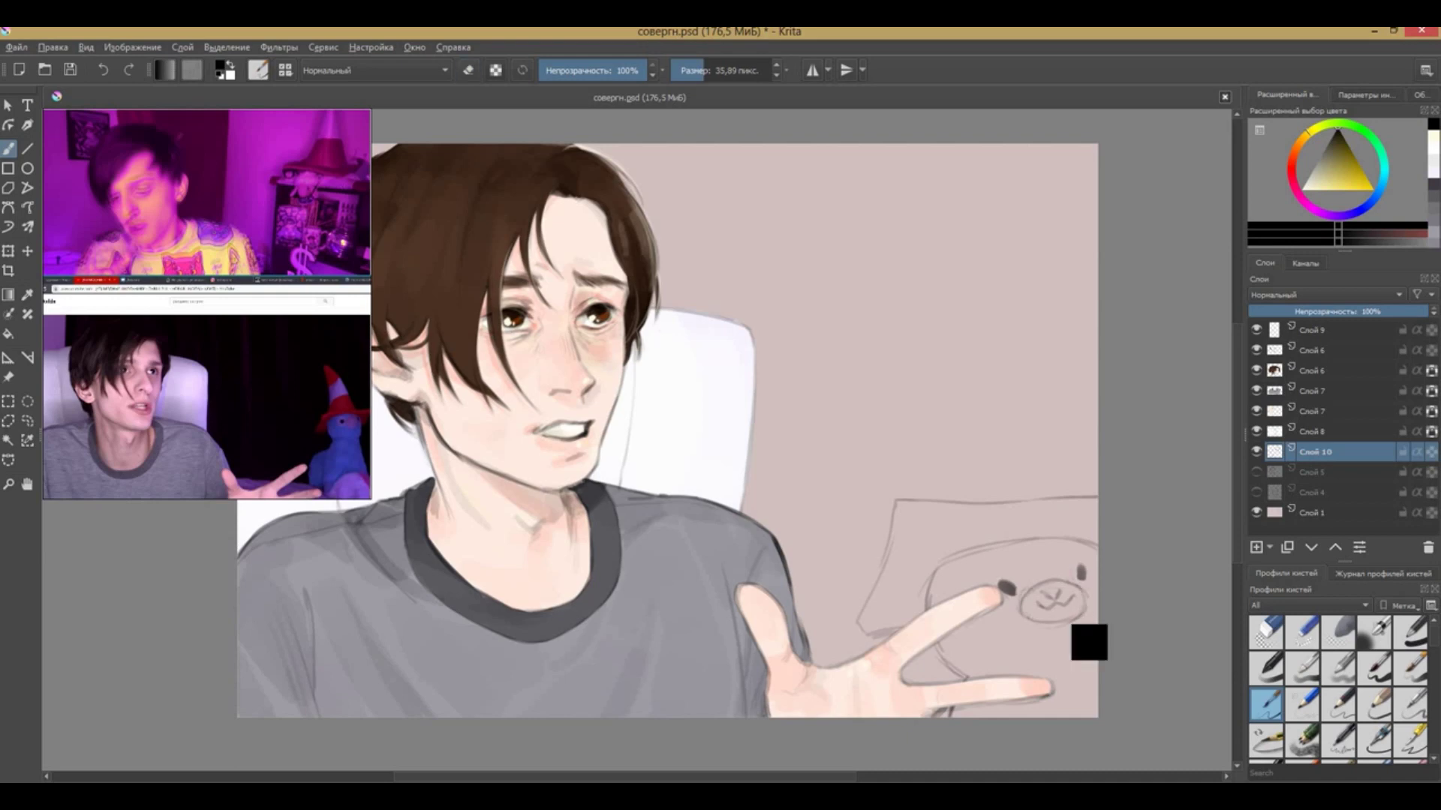
pyautogui.moveTo(930, 562); pyautogui.dragTo(1028, 547)
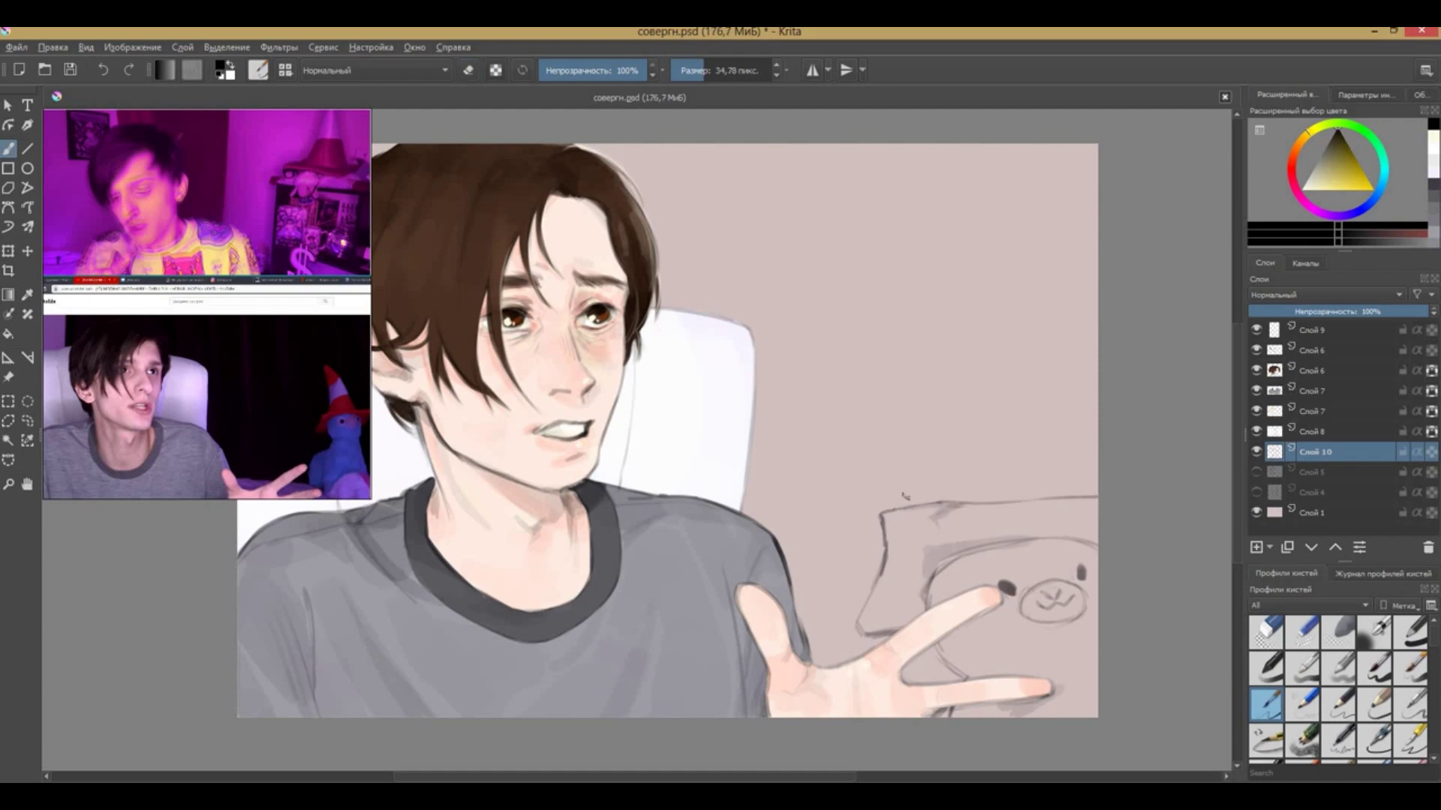
# Sketch the tall pointed hat above the plush and add a colour layer with blue selected
pyautogui.moveTo(915, 332); pyautogui.dragTo(1020, 375)
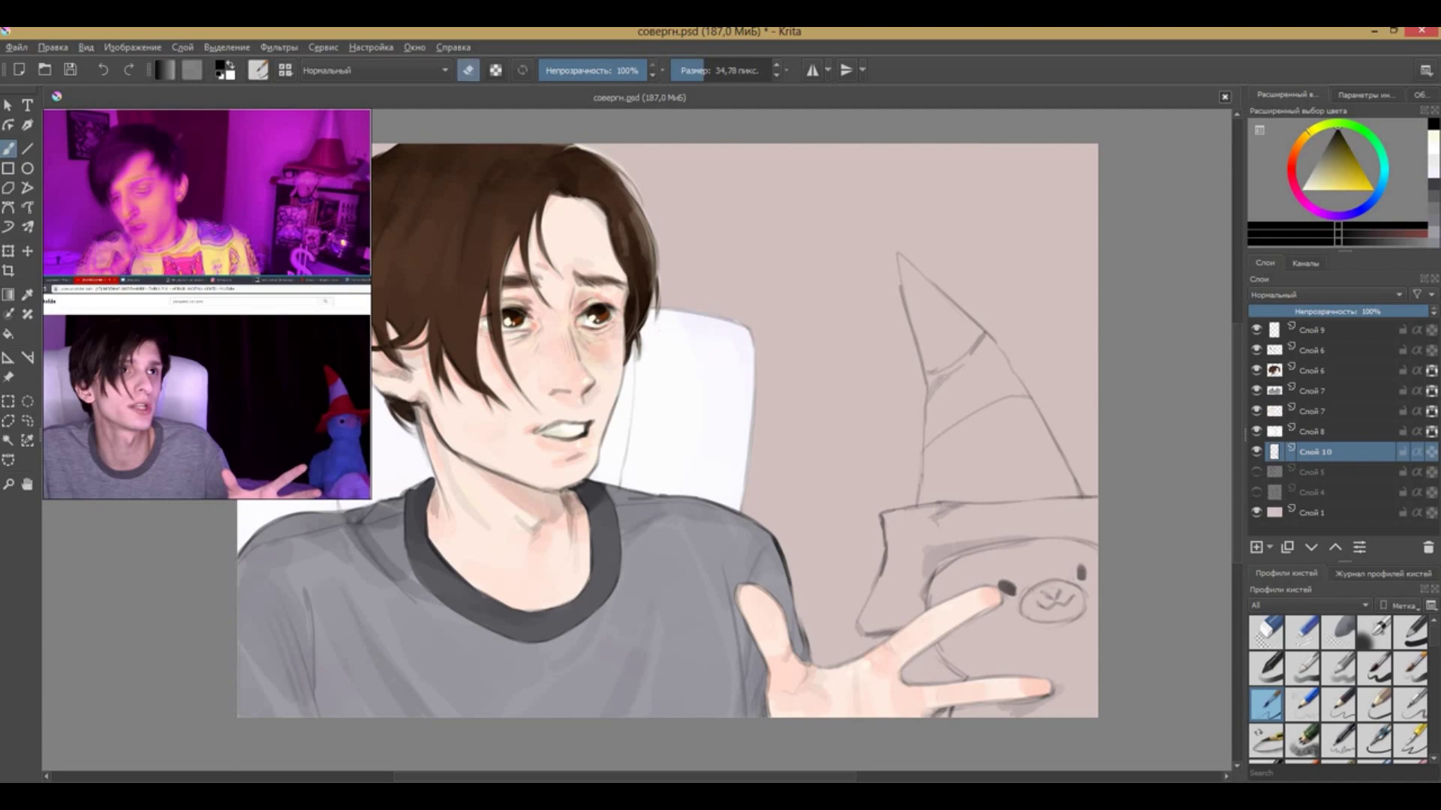
pyautogui.moveTo(1047, 473); pyautogui.dragTo(1091, 594)
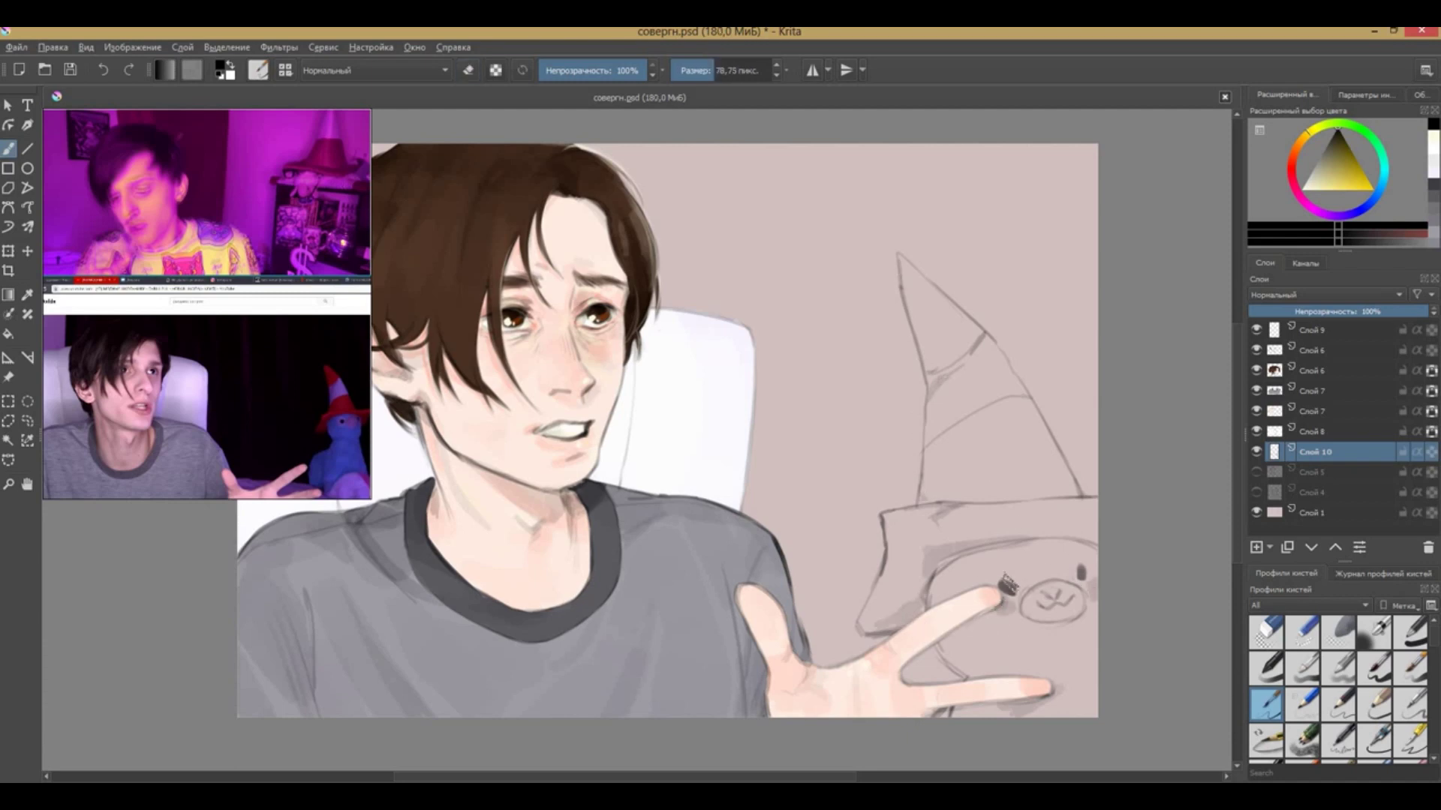
pyautogui.press('e')
pyautogui.press('e')
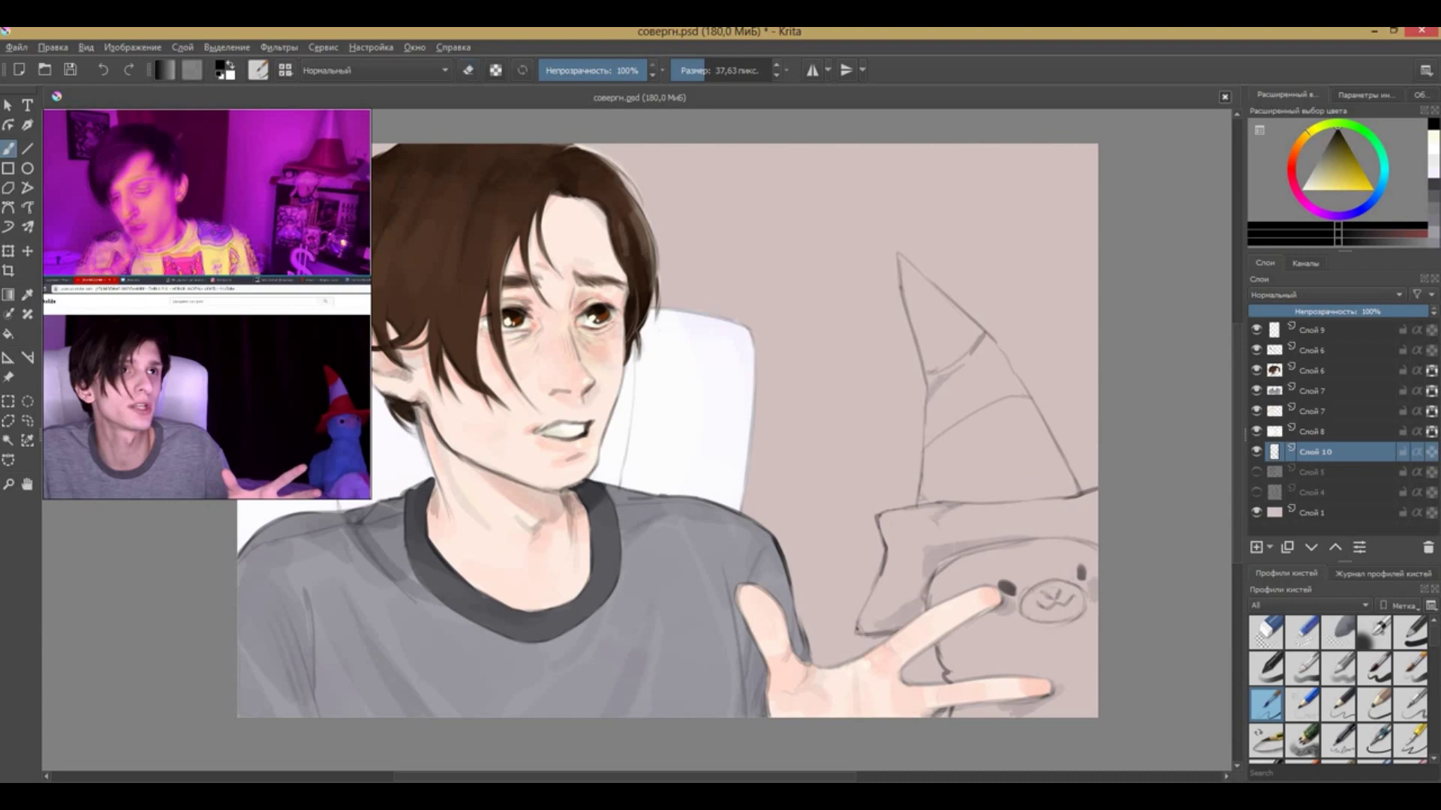
pyautogui.click(1256, 547)
pyautogui.click(1376, 193)
pyautogui.press('e')
pyautogui.click(1334, 190)
# Paint the plush body blue, including around the fingertip
pyautogui.moveTo(934, 574)
pyautogui.mouseDown()
pyautogui.moveTo(959, 664)
pyautogui.moveTo(1081, 556)
pyautogui.moveTo(944, 750)
pyautogui.mouseUp()
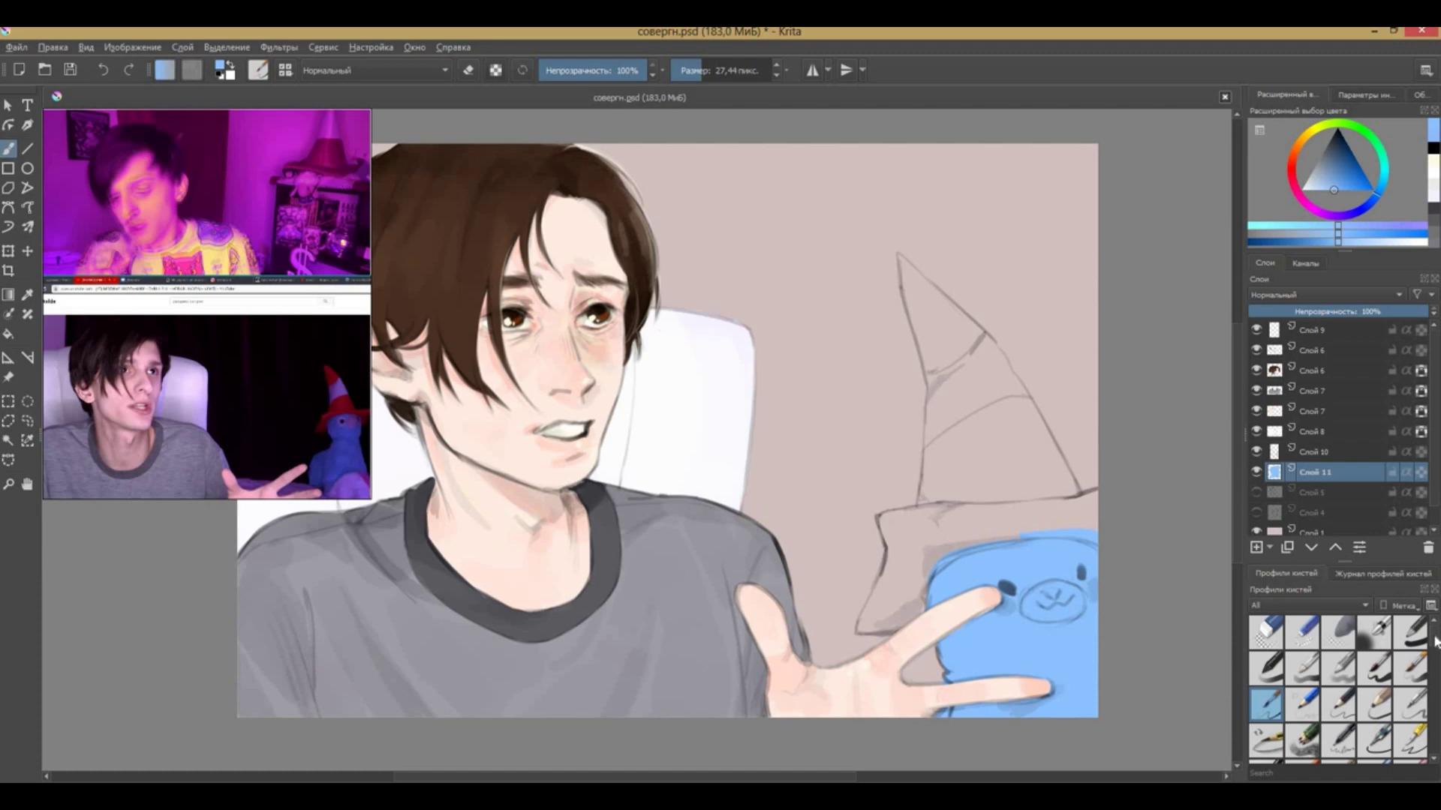
pyautogui.press(']')
pyautogui.press(']')
pyautogui.press(']')
pyautogui.keyDown('ctrl'); pyautogui.click(990, 616); pyautogui.keyUp('ctrl')
pyautogui.moveTo(1005, 555); pyautogui.dragTo(946, 600)
pyautogui.moveTo(976, 653); pyautogui.dragTo(1028, 653)
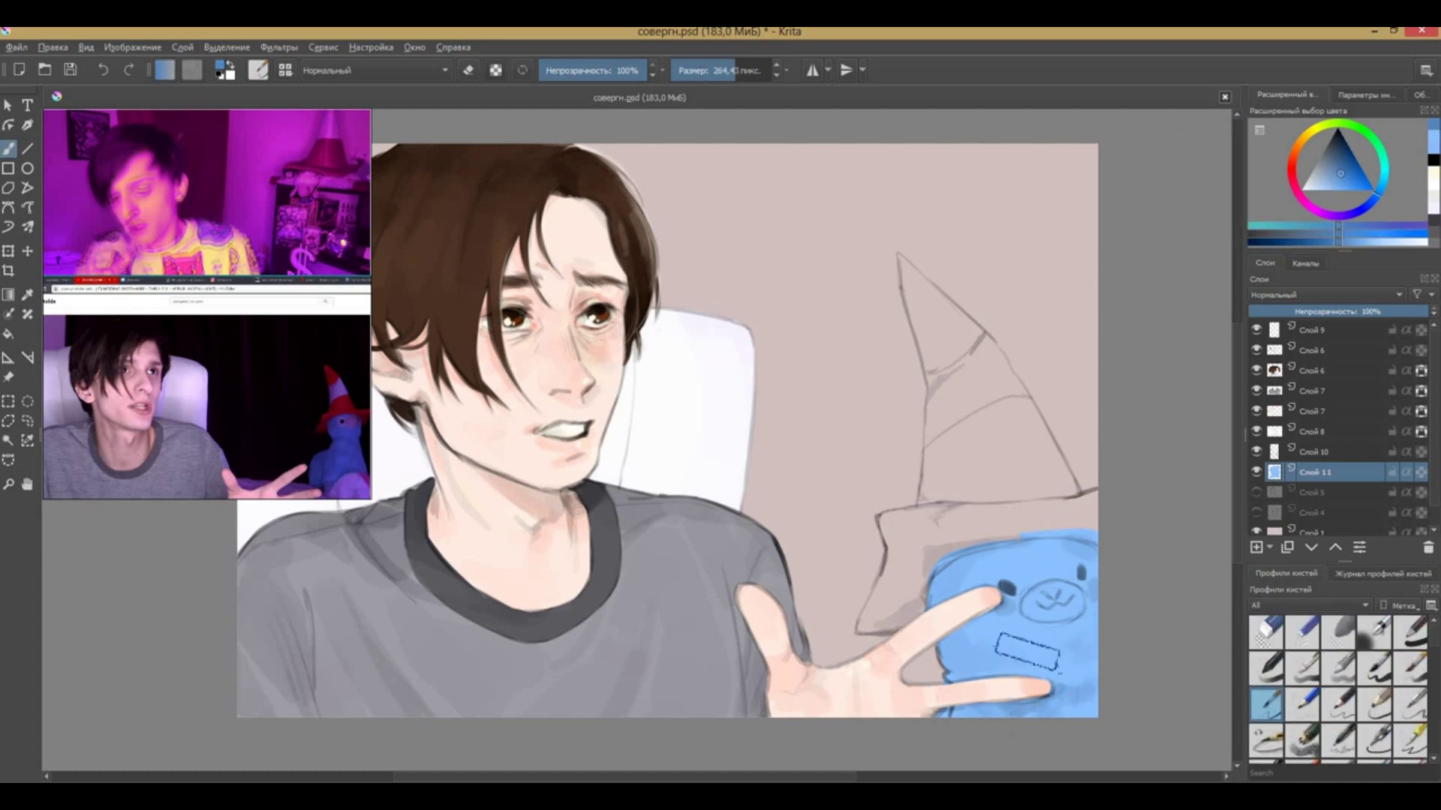
# Paint the plush's pink snout and lay the first orange stroke of the hat
pyautogui.click(1289, 184)
pyautogui.moveTo(1035, 597)
pyautogui.mouseDown()
pyautogui.moveTo(1066, 604)
pyautogui.moveTo(1049, 574)
pyautogui.mouseUp()
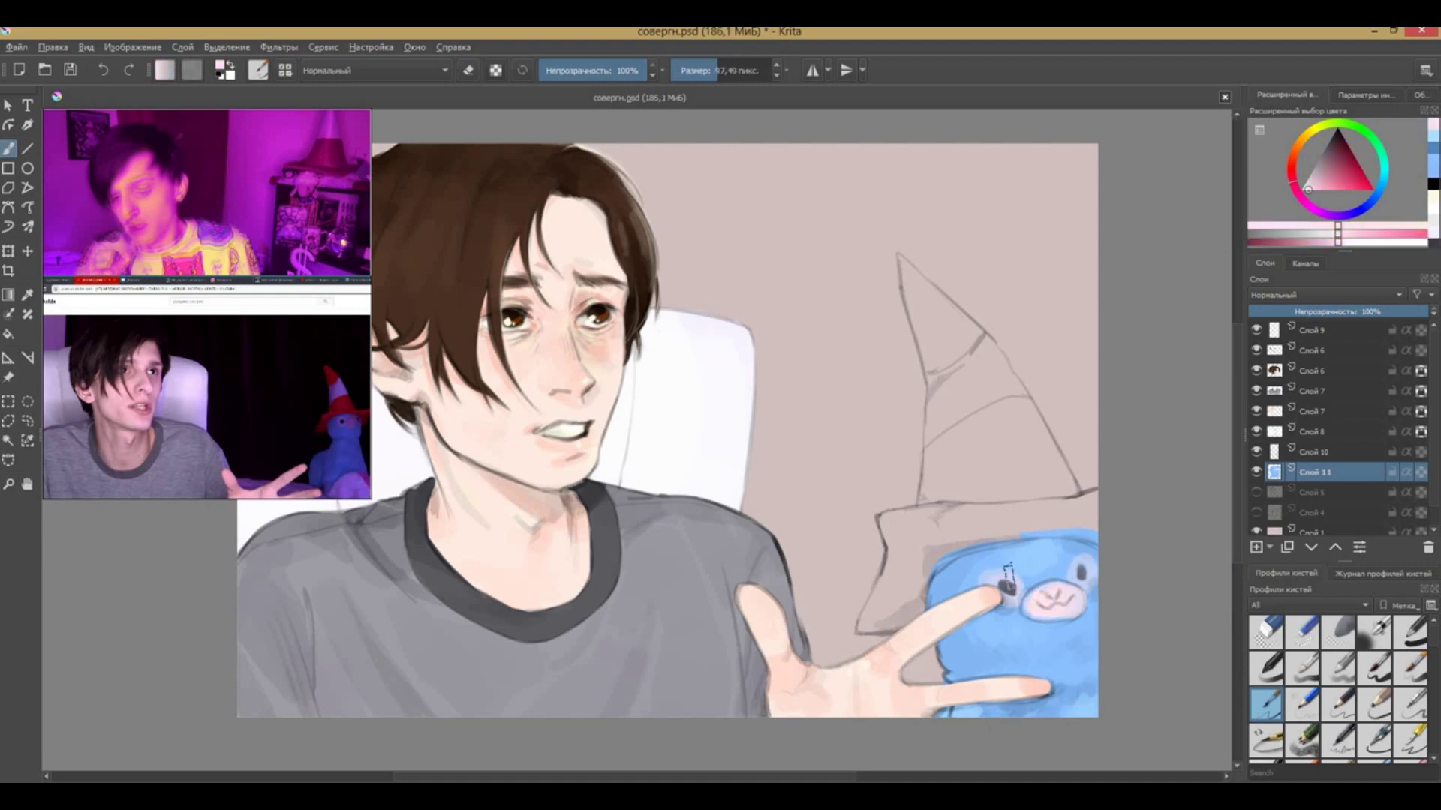
pyautogui.keyDown('ctrl'); pyautogui.click(1047, 600); pyautogui.keyUp('ctrl')
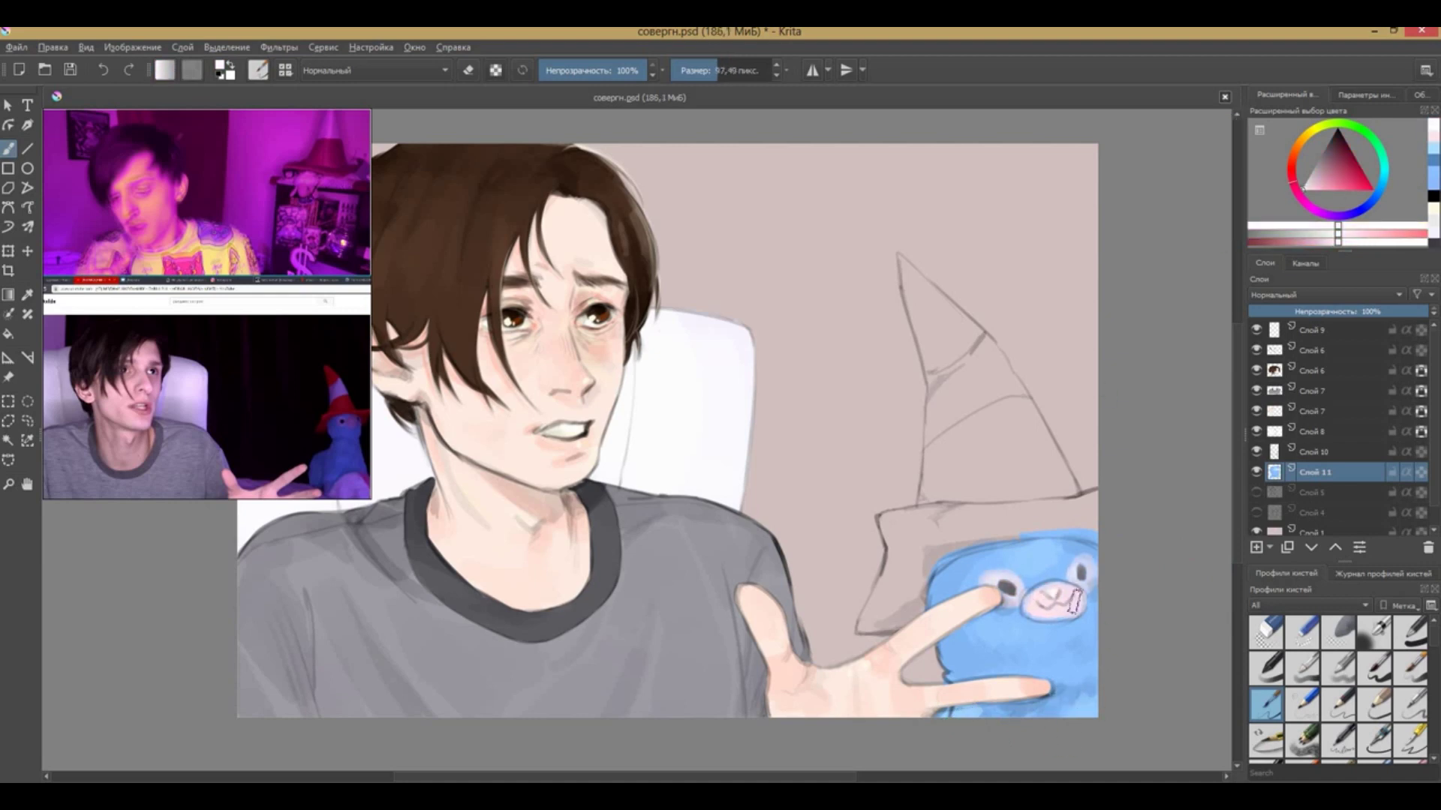
pyautogui.click(1344, 188)
pyautogui.click(1351, 190)
pyautogui.moveTo(884, 521)
pyautogui.mouseDown()
pyautogui.moveTo(895, 553)
pyautogui.moveTo(878, 622)
pyautogui.moveTo(1056, 508)
pyautogui.moveTo(983, 502)
pyautogui.moveTo(904, 259)
pyautogui.moveTo(966, 330)
pyautogui.mouseUp()
# Fill the hat cone and brim solid orange with darker orange shading
pyautogui.press('e')
pyautogui.press('e')
pyautogui.moveTo(904, 259)
pyautogui.mouseDown()
pyautogui.moveTo(976, 394)
pyautogui.moveTo(1043, 469)
pyautogui.mouseUp()
pyautogui.moveTo(1021, 375); pyautogui.dragTo(1073, 499)
pyautogui.moveTo(975, 383)
pyautogui.mouseDown()
pyautogui.moveTo(949, 507)
pyautogui.moveTo(1066, 517)
pyautogui.mouseUp()
pyautogui.moveTo(930, 517); pyautogui.dragTo(968, 544)
pyautogui.moveTo(942, 416); pyautogui.dragTo(964, 492)
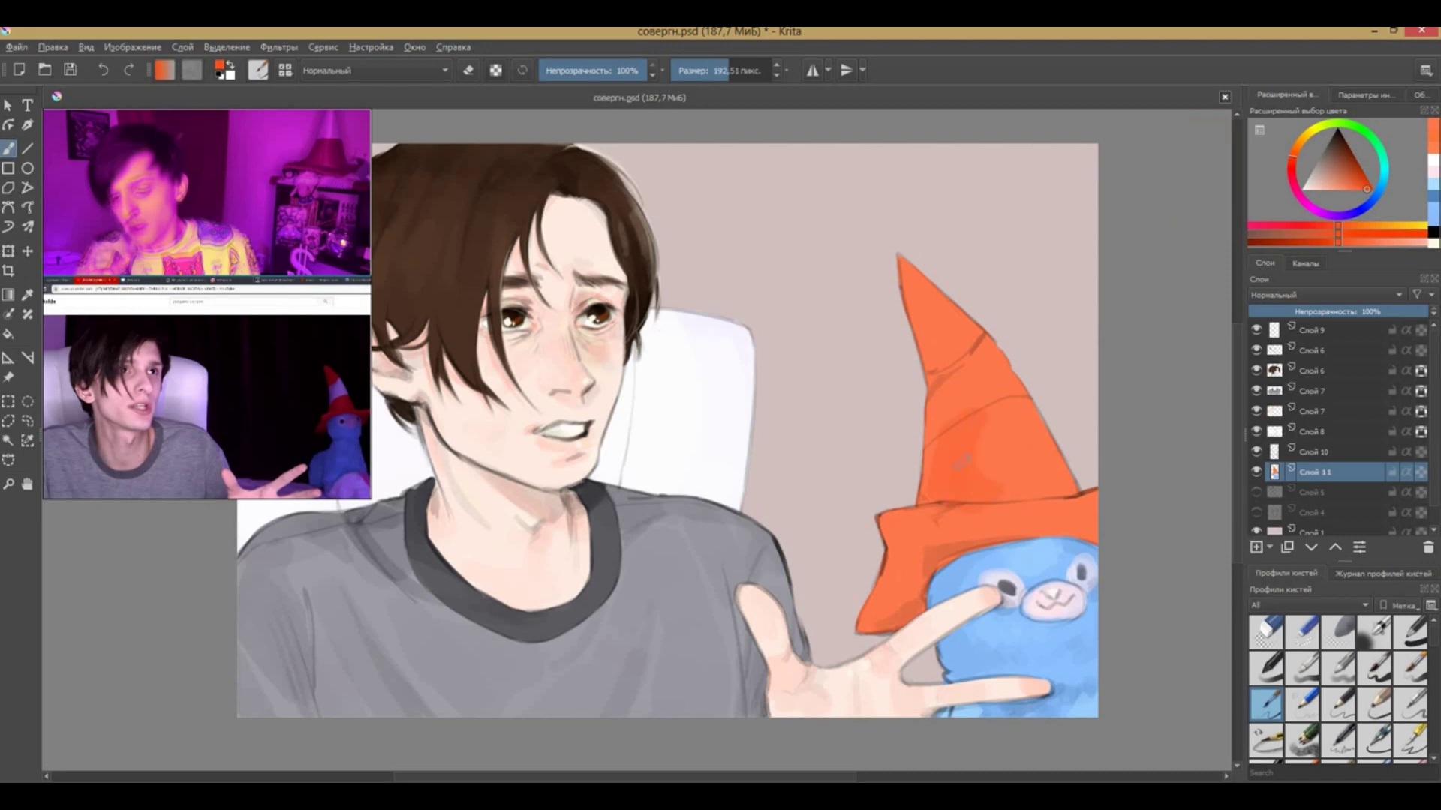
pyautogui.moveTo(938, 345); pyautogui.dragTo(946, 394)
pyautogui.press('[')
pyautogui.press('[')
pyautogui.press('[')
# Paint a smooth light-blue band across the hat
pyautogui.click(1210, 173)
pyautogui.moveTo(975, 364); pyautogui.dragTo(923, 443)
pyautogui.press('e')
pyautogui.moveTo(934, 389); pyautogui.dragTo(1011, 387)
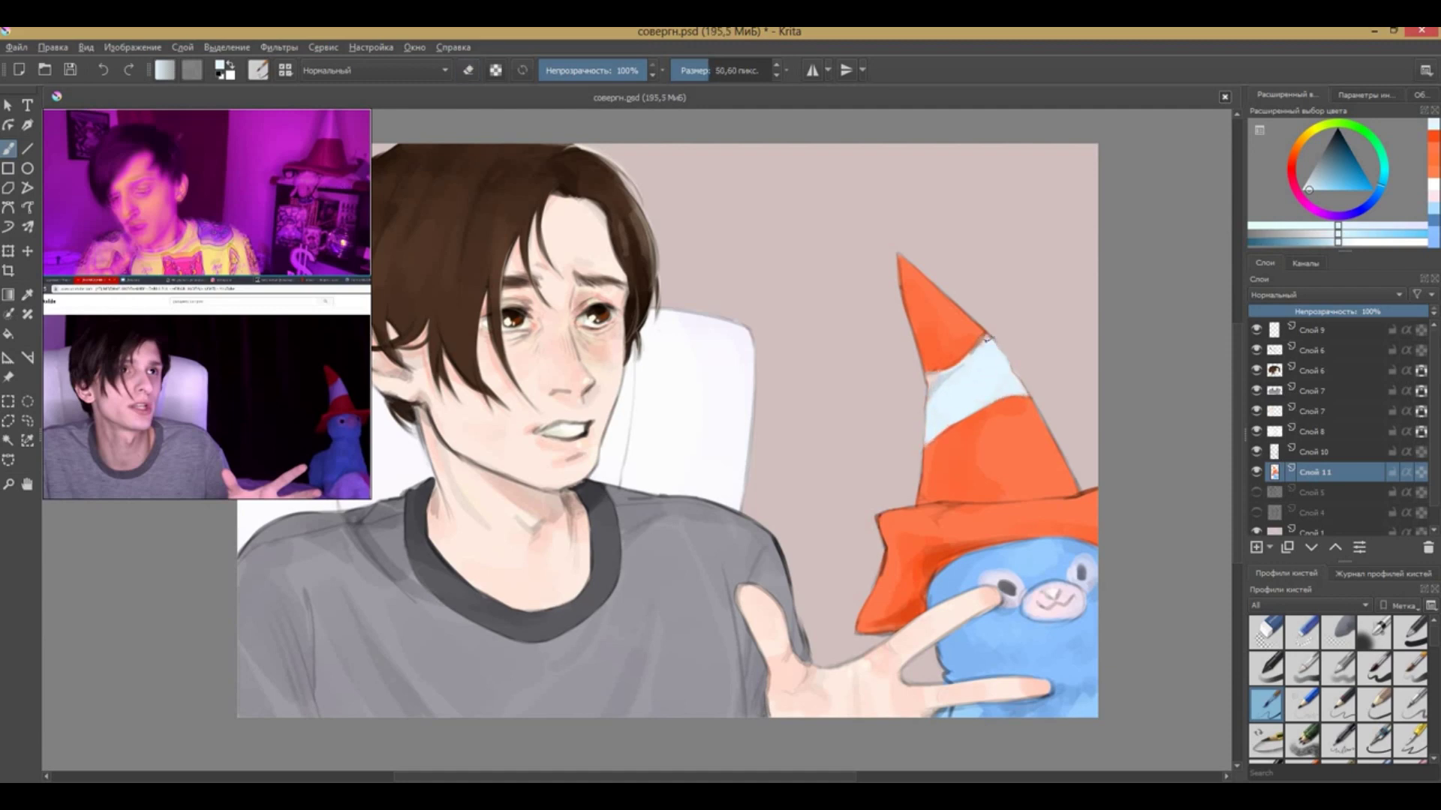
pyautogui.keyDown('ctrl'); pyautogui.click(954, 384); pyautogui.keyUp('ctrl')
pyautogui.moveTo(954, 385); pyautogui.dragTo(931, 422)
# Blush both of the plush's cheeks pink on Слой 10
pyautogui.click(1324, 191)
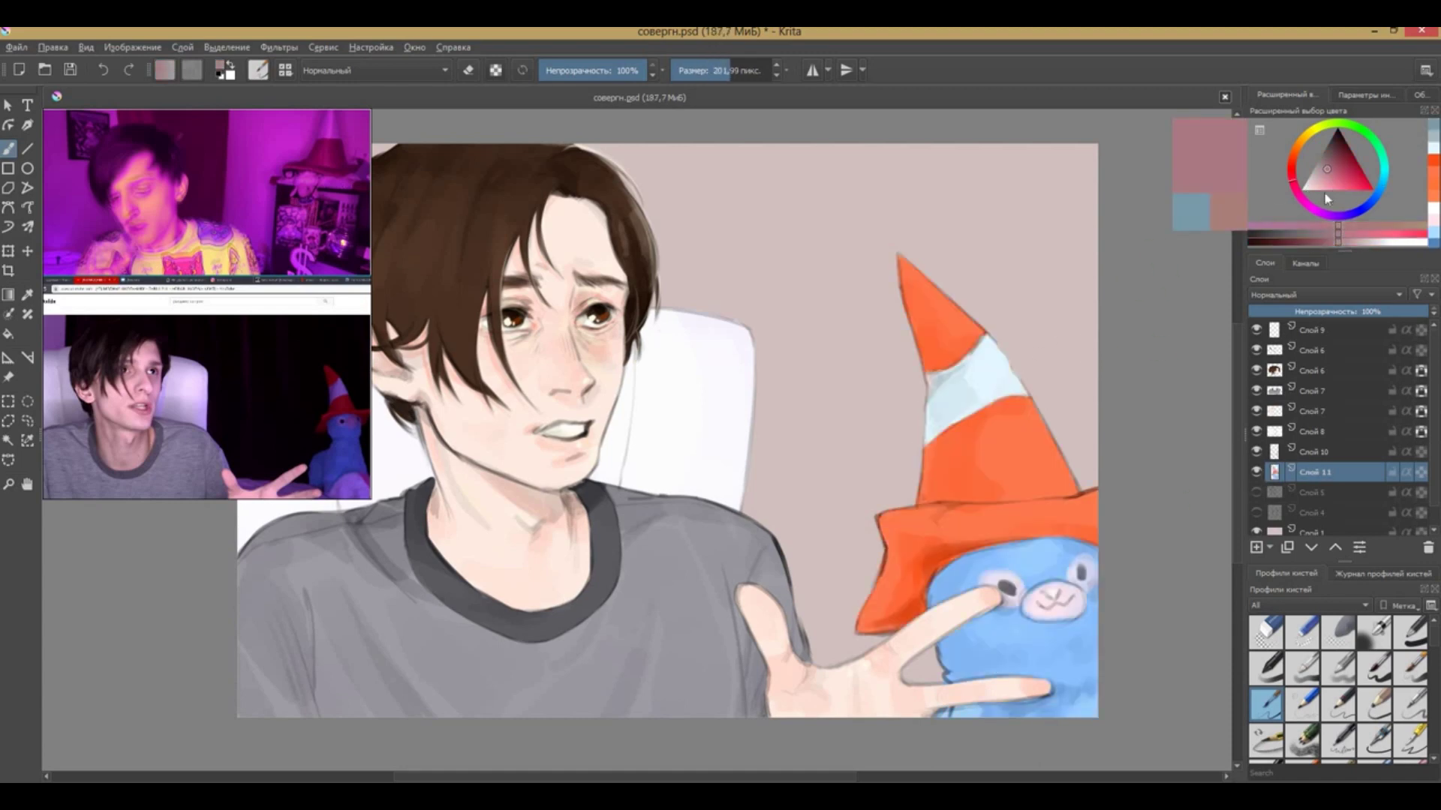
pyautogui.click(1315, 452)
pyautogui.moveTo(1004, 599); pyautogui.dragTo(1013, 602)
pyautogui.moveTo(1089, 590); pyautogui.dragTo(1097, 596)
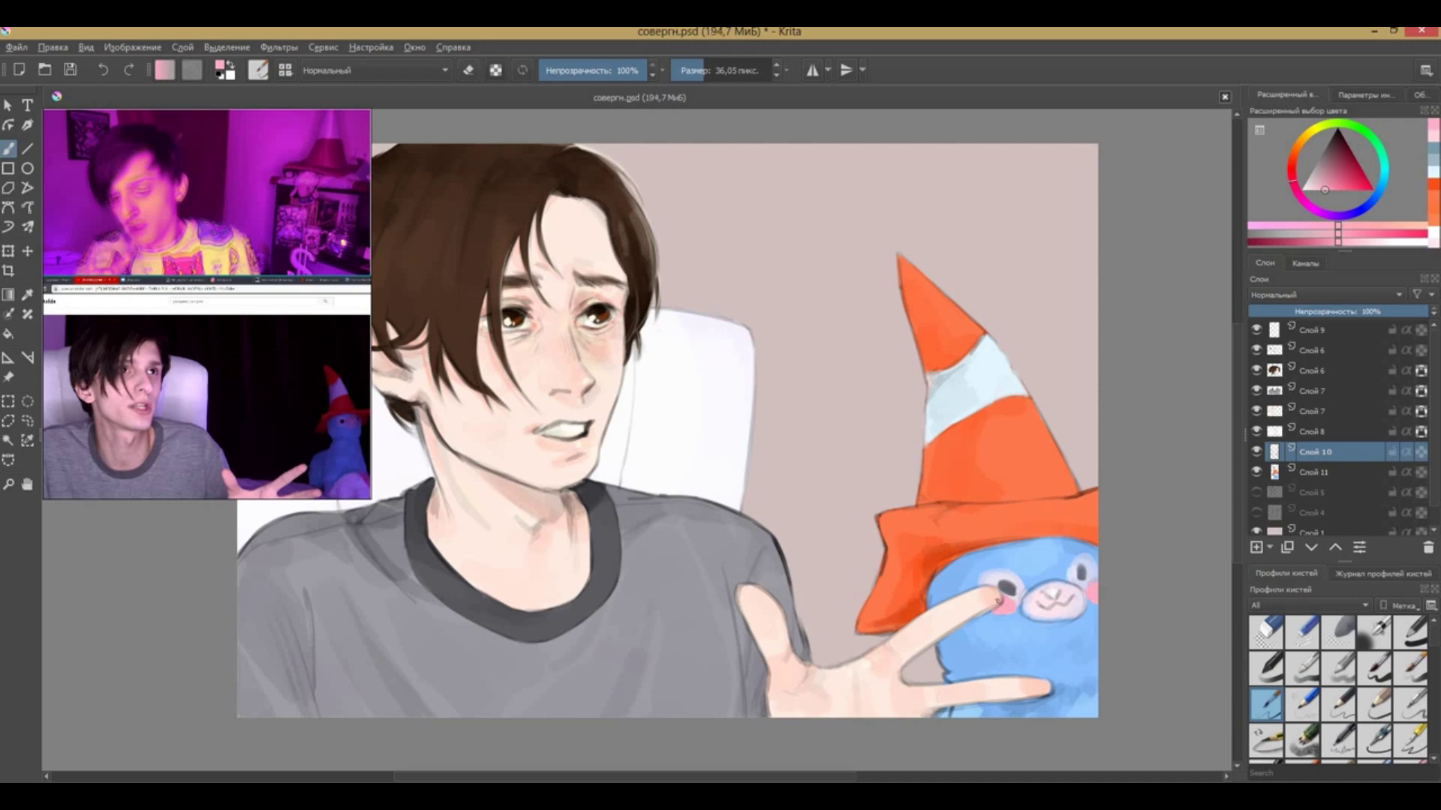
# Merge the sketch layer into the plush layer and colour background layer Слой 1 dark navy
pyautogui.click(182, 46)
pyautogui.click(226, 206)
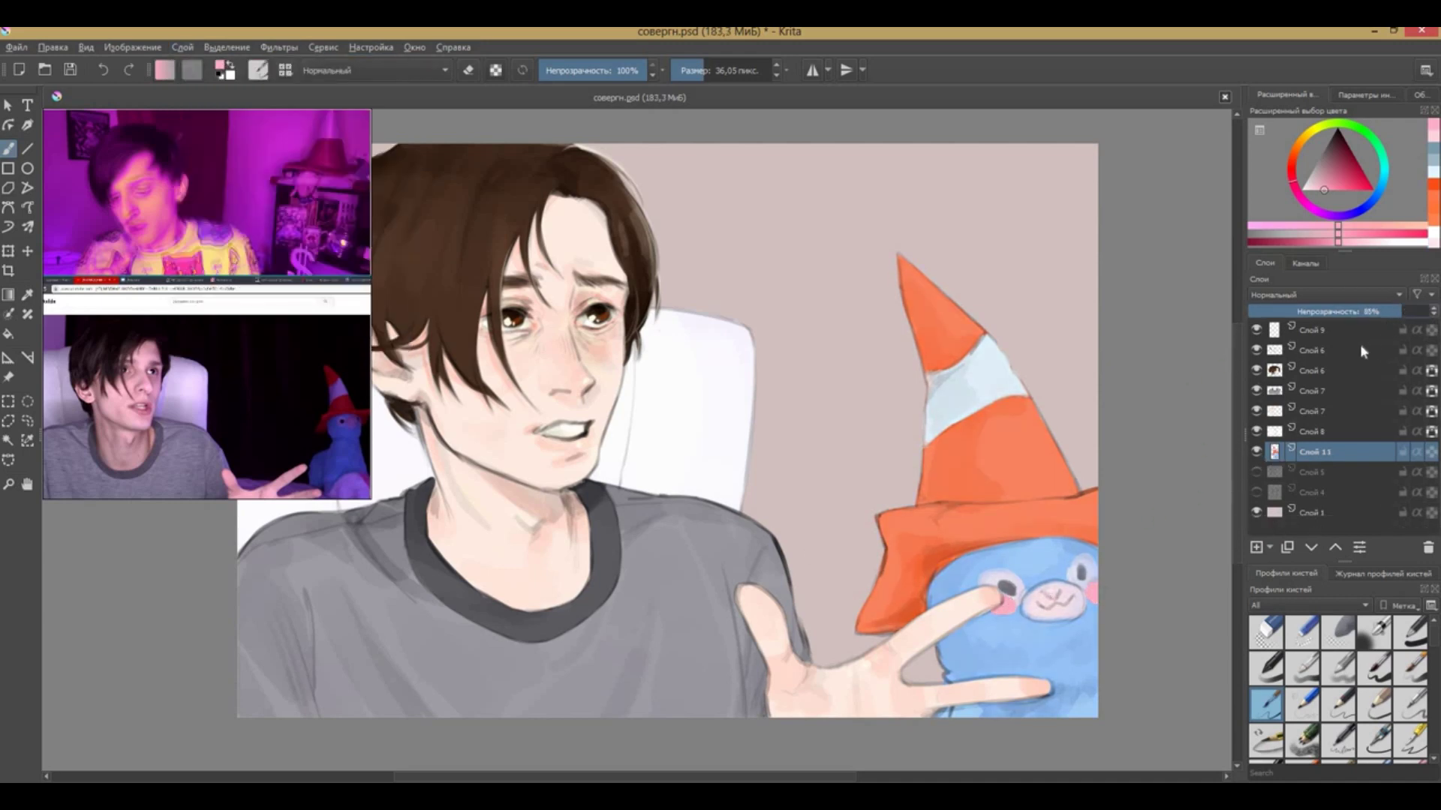
pyautogui.moveTo(372, 397); pyautogui.dragTo(325, 396)
pyautogui.click(1313, 513)
pyautogui.click(1378, 202)
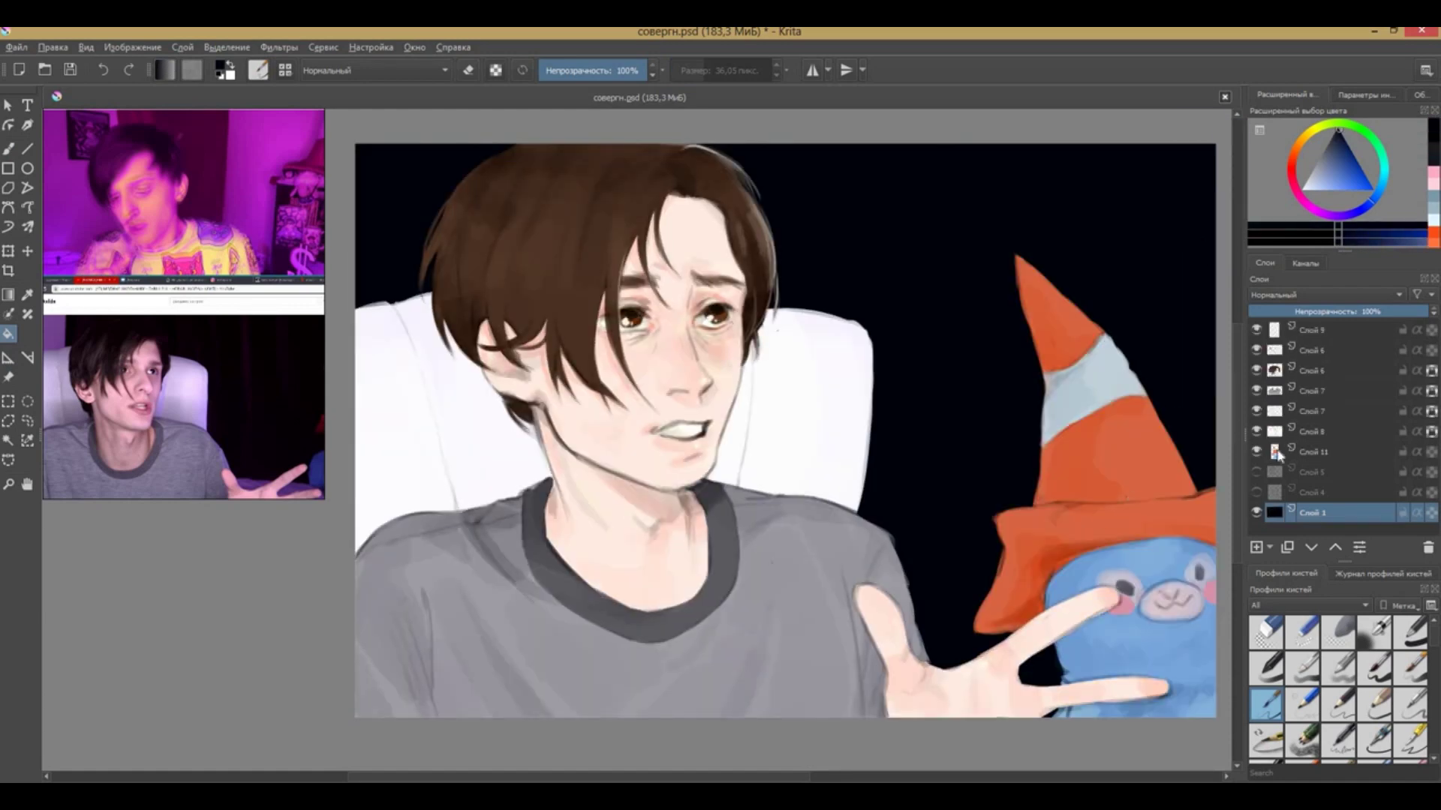
# Paint grey along the shirt and arm edge on Слой 7
pyautogui.click(1260, 433)
pyautogui.press('b')
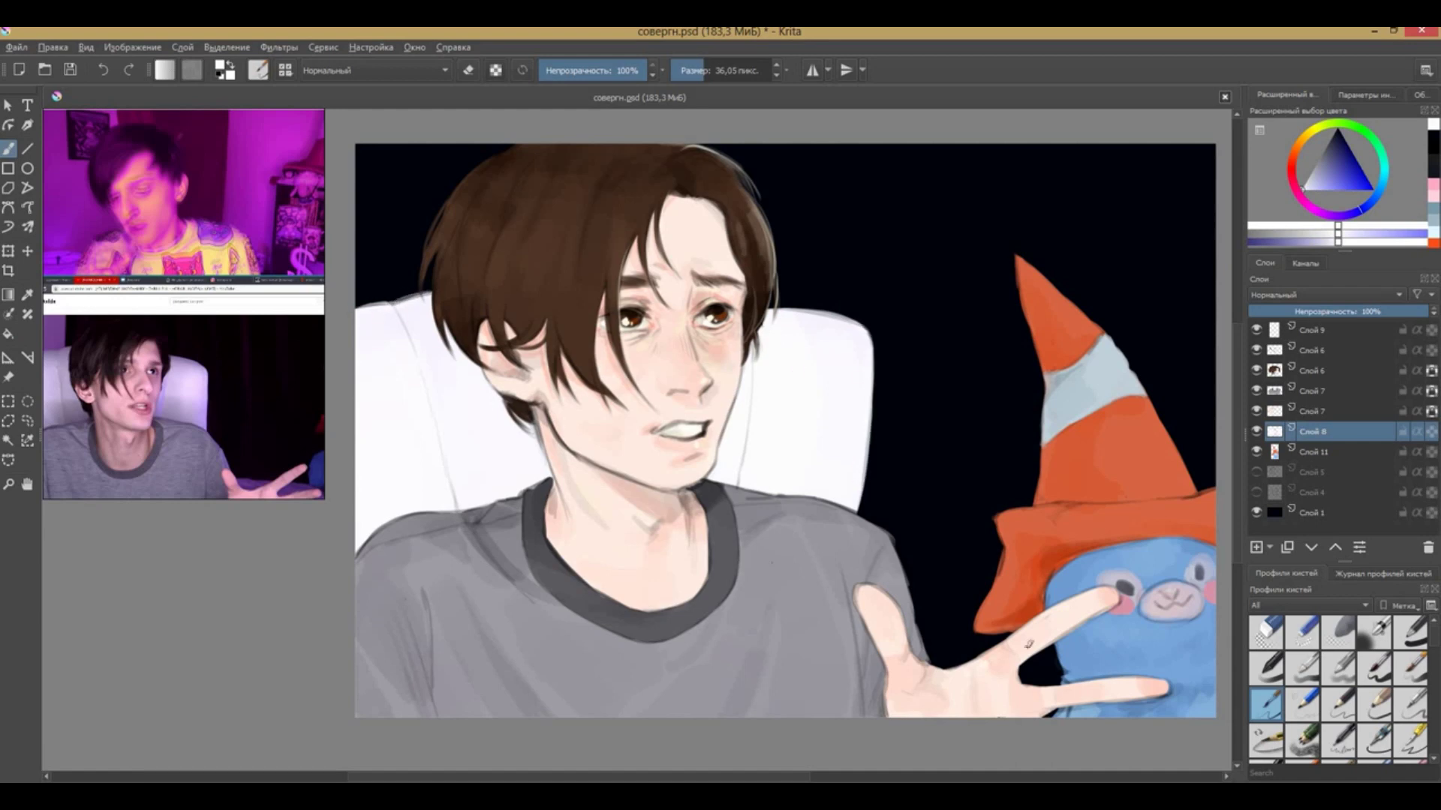
pyautogui.click(1312, 391)
pyautogui.keyDown('ctrl'); pyautogui.click(889, 555); pyautogui.keyUp('ctrl')
pyautogui.moveTo(888, 541); pyautogui.dragTo(931, 661)
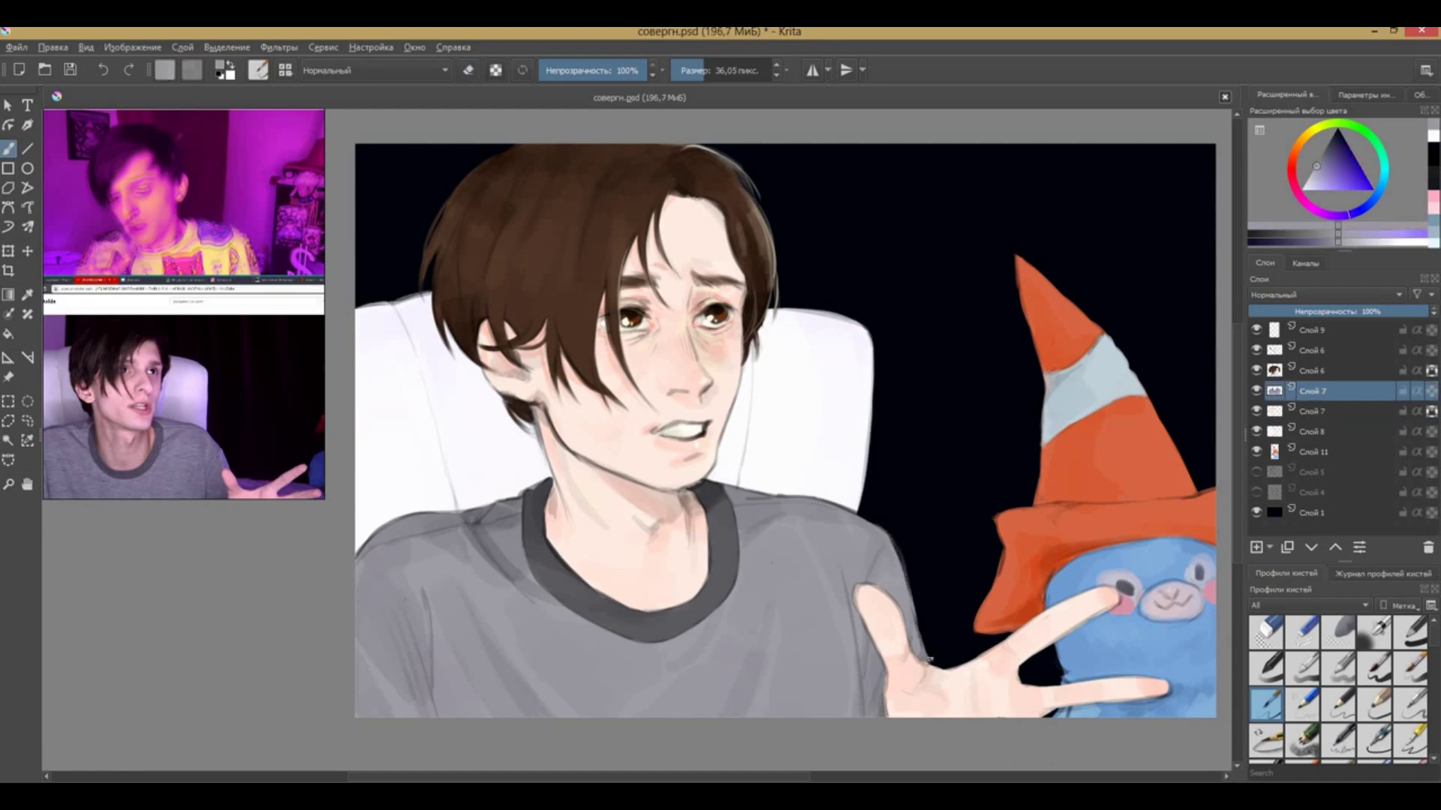
# Save the document, then tint the chair lavender on Слой 8
pyautogui.click(1268, 452)
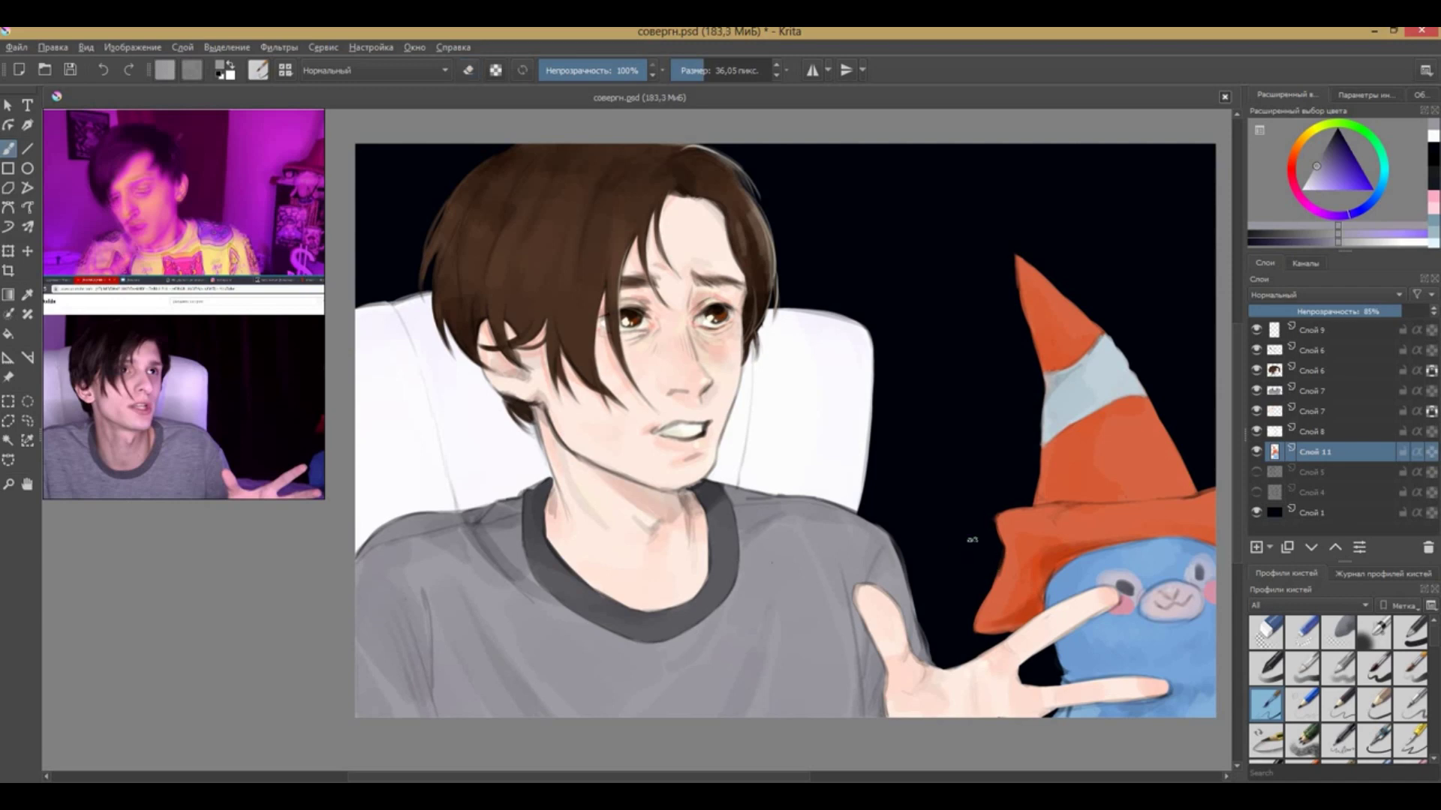
pyautogui.click(1313, 330)
pyautogui.press('e')
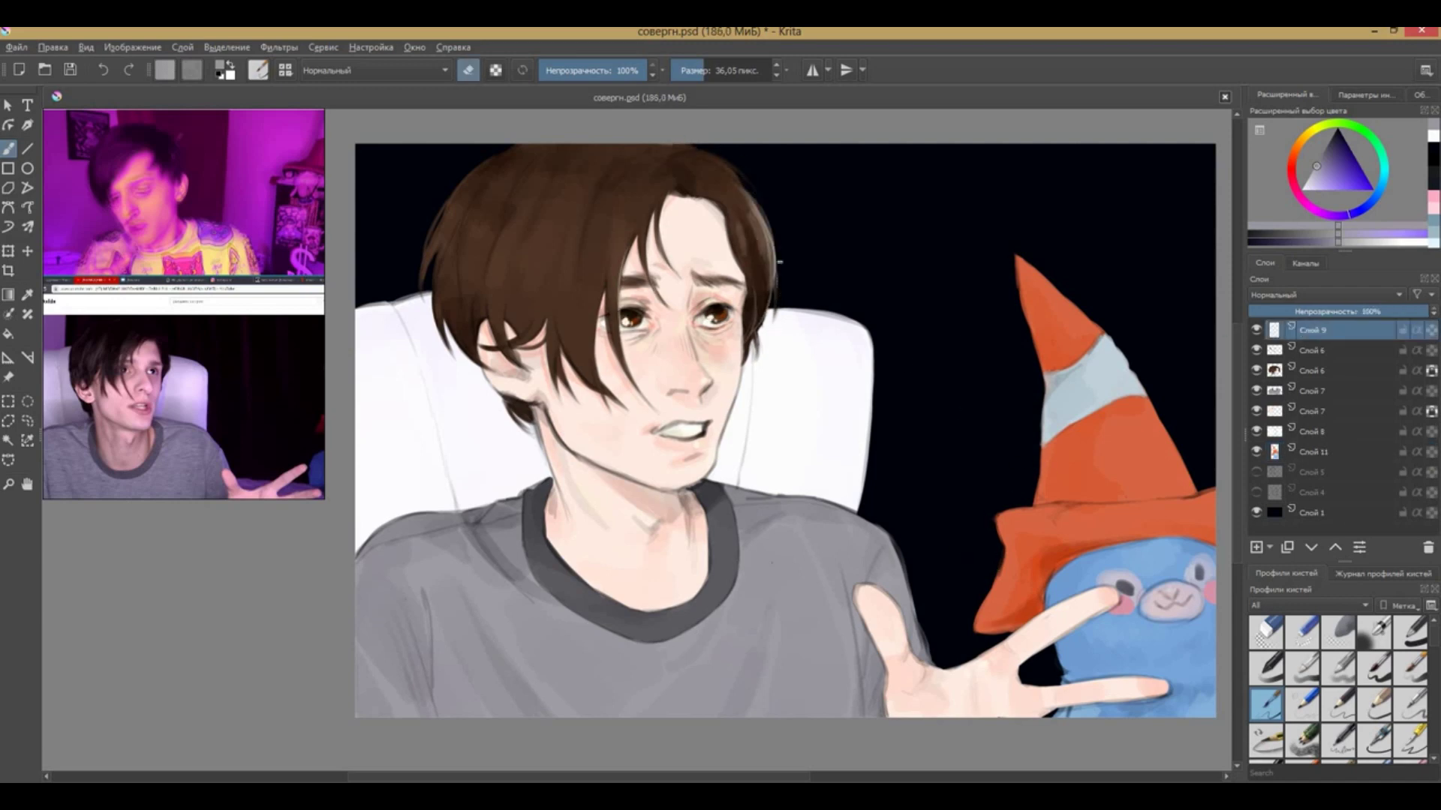
pyautogui.keyDown('ctrl'); pyautogui.click(732, 210); pyautogui.keyUp('ctrl')
pyautogui.press('e')
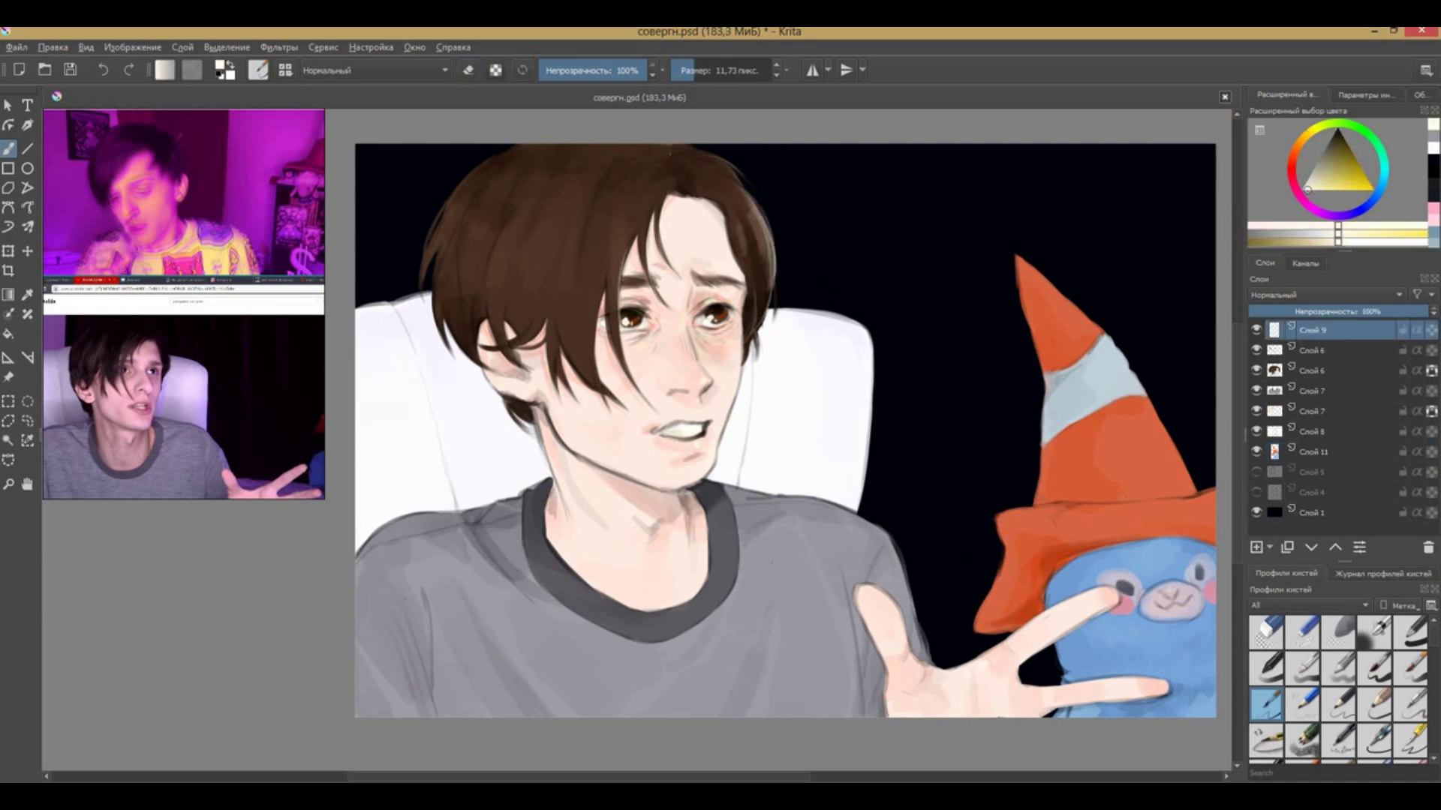
pyautogui.hotkey('ctrl', 's')
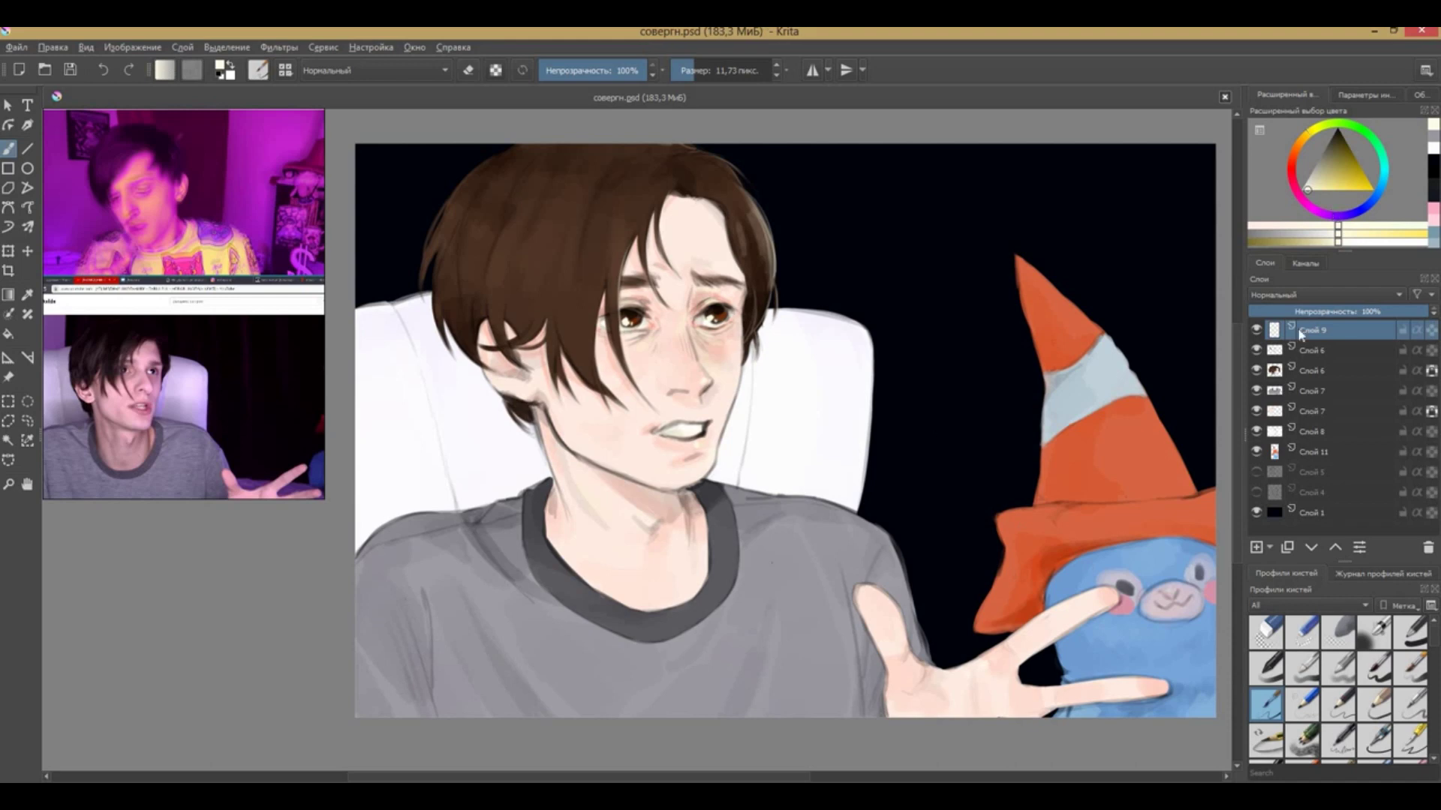
pyautogui.click(1311, 432)
pyautogui.click(1314, 177)
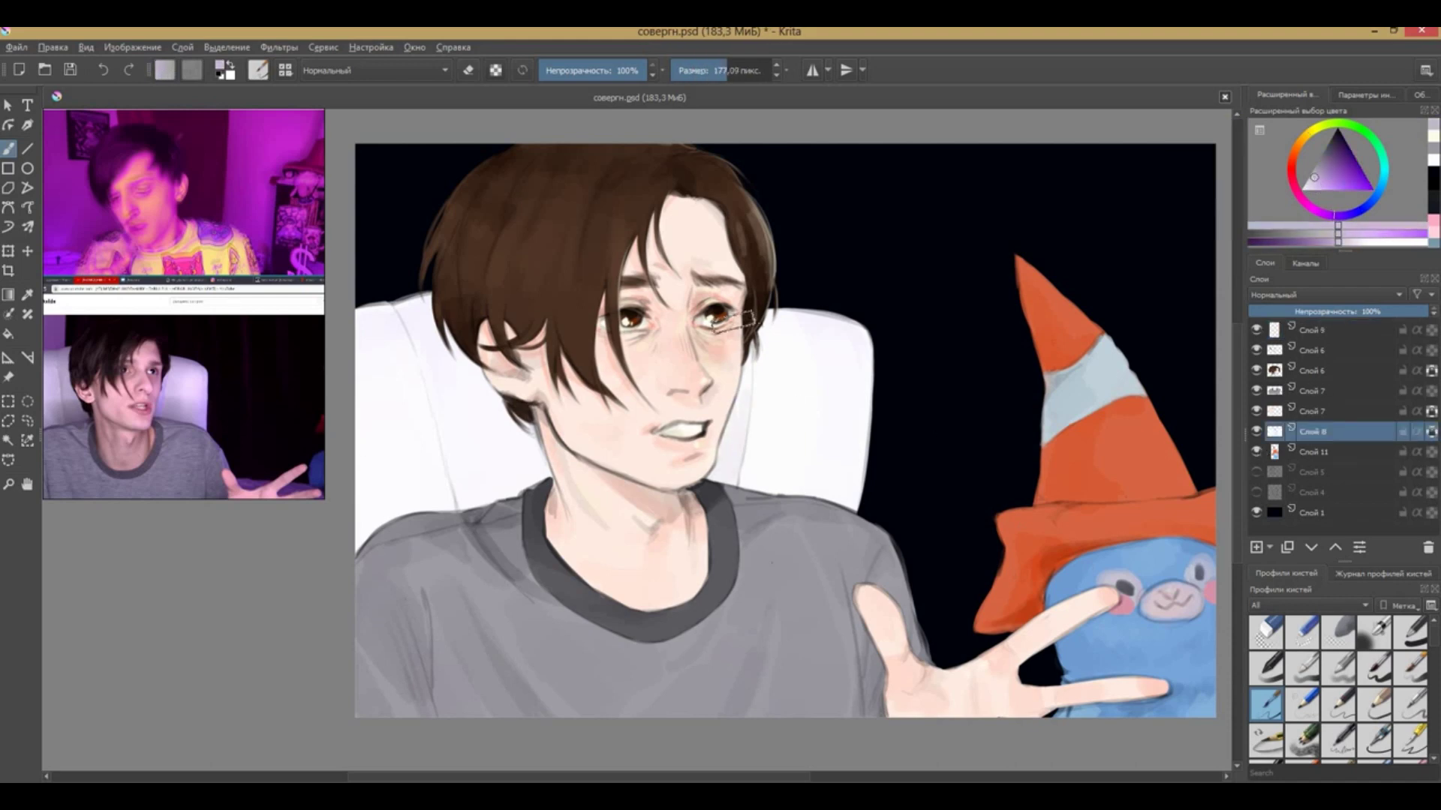
pyautogui.moveTo(848, 375)
pyautogui.mouseDown()
pyautogui.moveTo(439, 458)
pyautogui.moveTo(450, 459)
pyautogui.mouseUp()
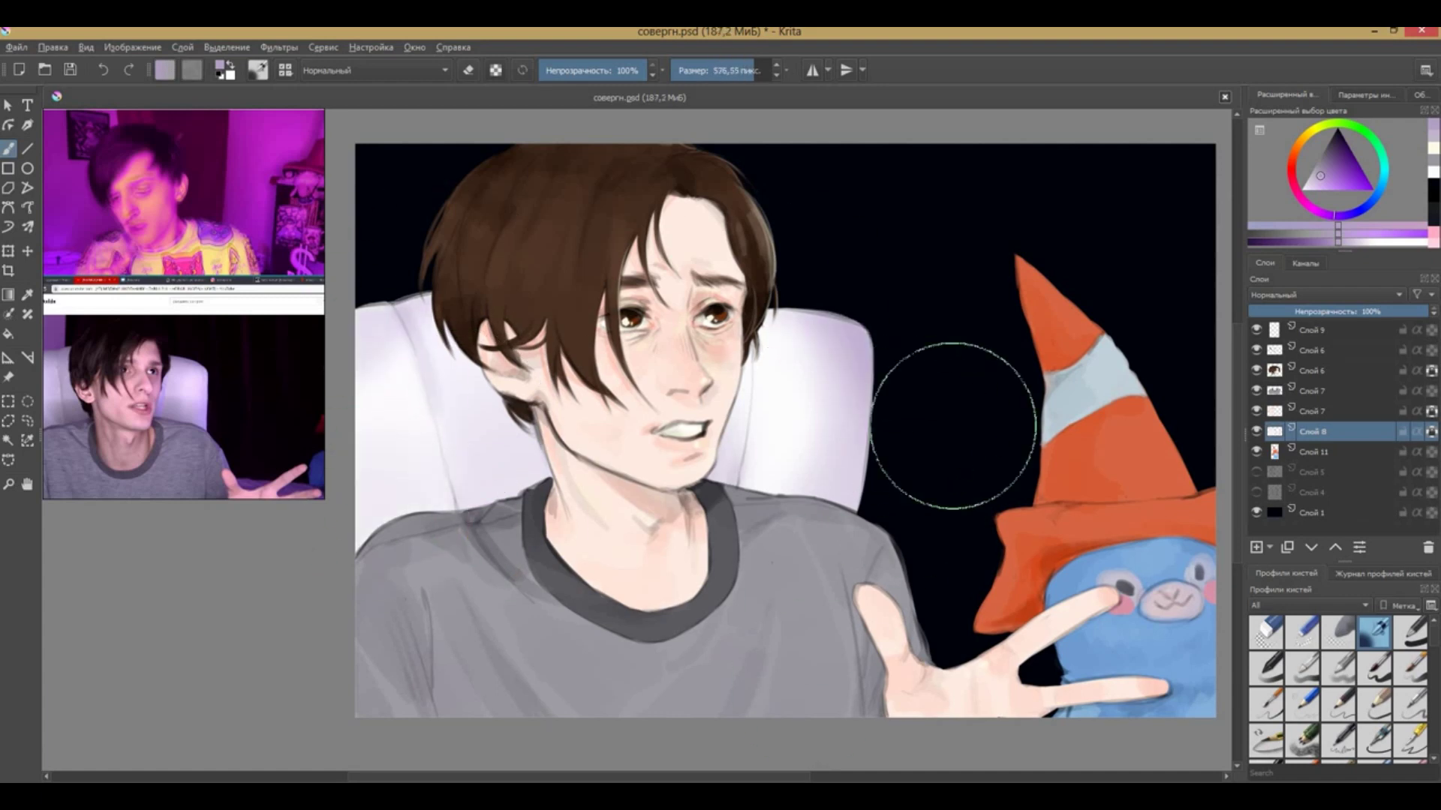
# Fill the background layer with deep dark purple
pyautogui.click(1276, 511)
pyautogui.press('f')
pyautogui.moveTo(1333, 167); pyautogui.dragTo(1335, 155)
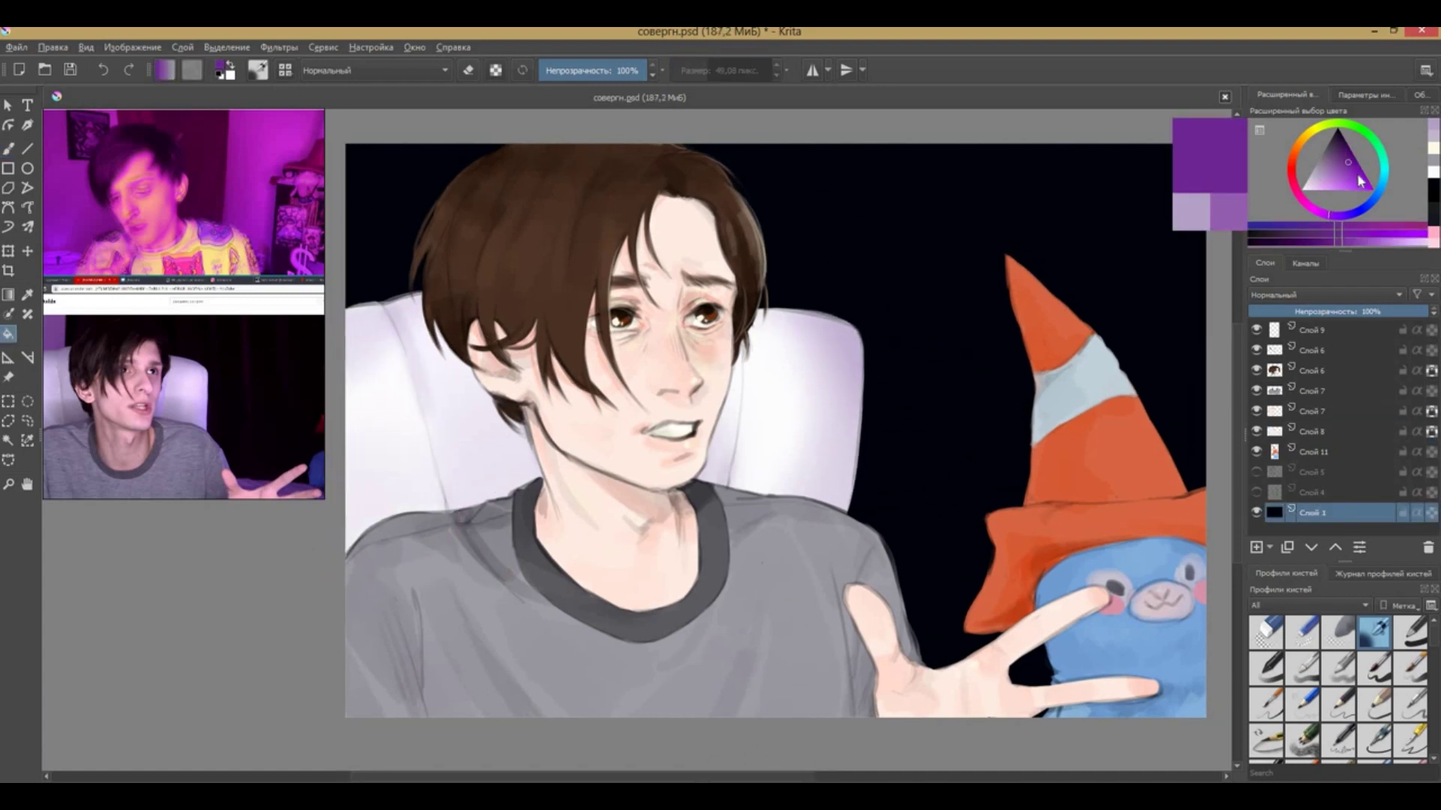
pyautogui.click(1061, 283)
pyautogui.click(1193, 147)
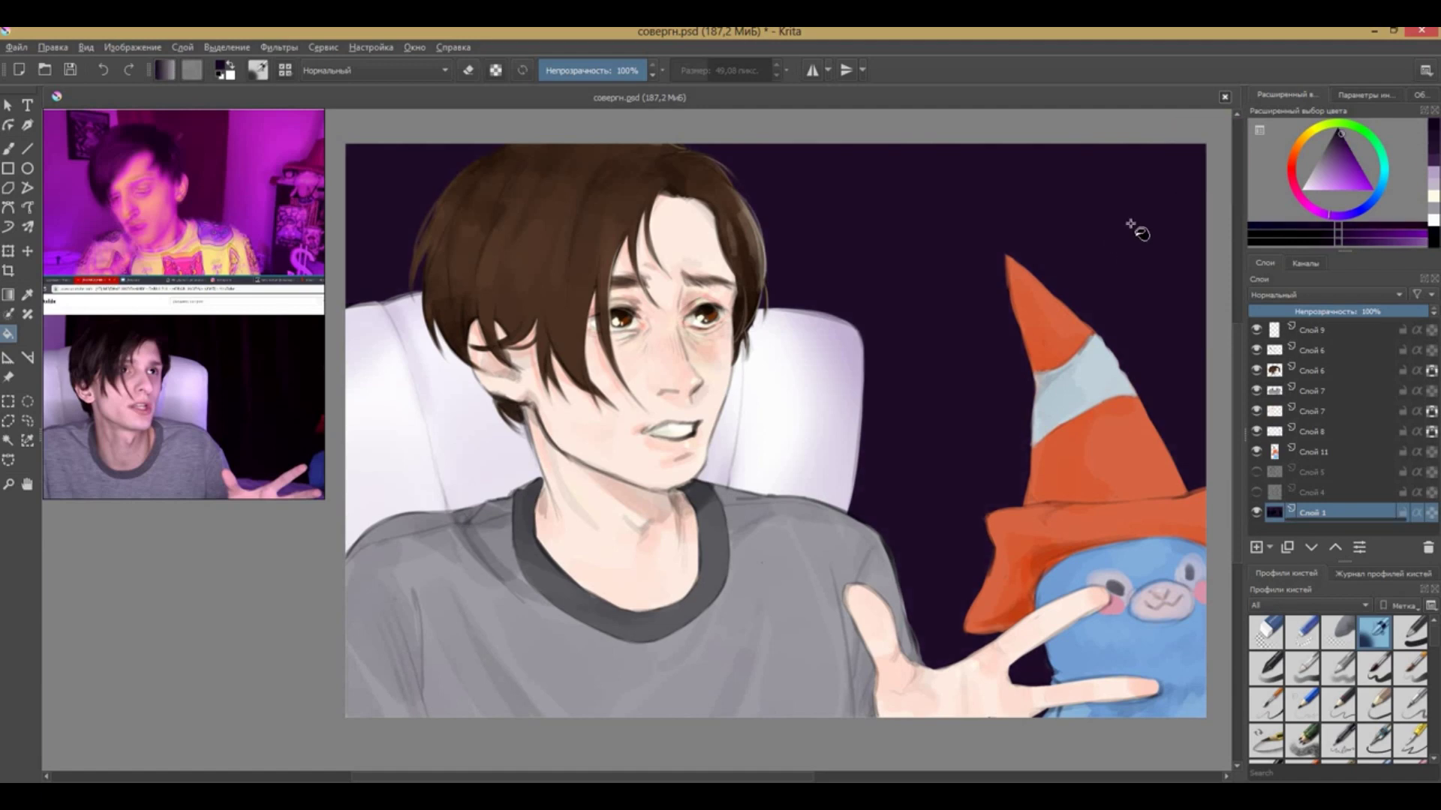
pyautogui.click(1200, 177)
# Choose a different brush preset, add new layer Слой 12, and pick a dark purple
pyautogui.press('b')
pyautogui.click(1266, 703)
pyautogui.press('Insert')
pyautogui.click(1370, 186)
pyautogui.click(1339, 222)
pyautogui.click(1356, 181)
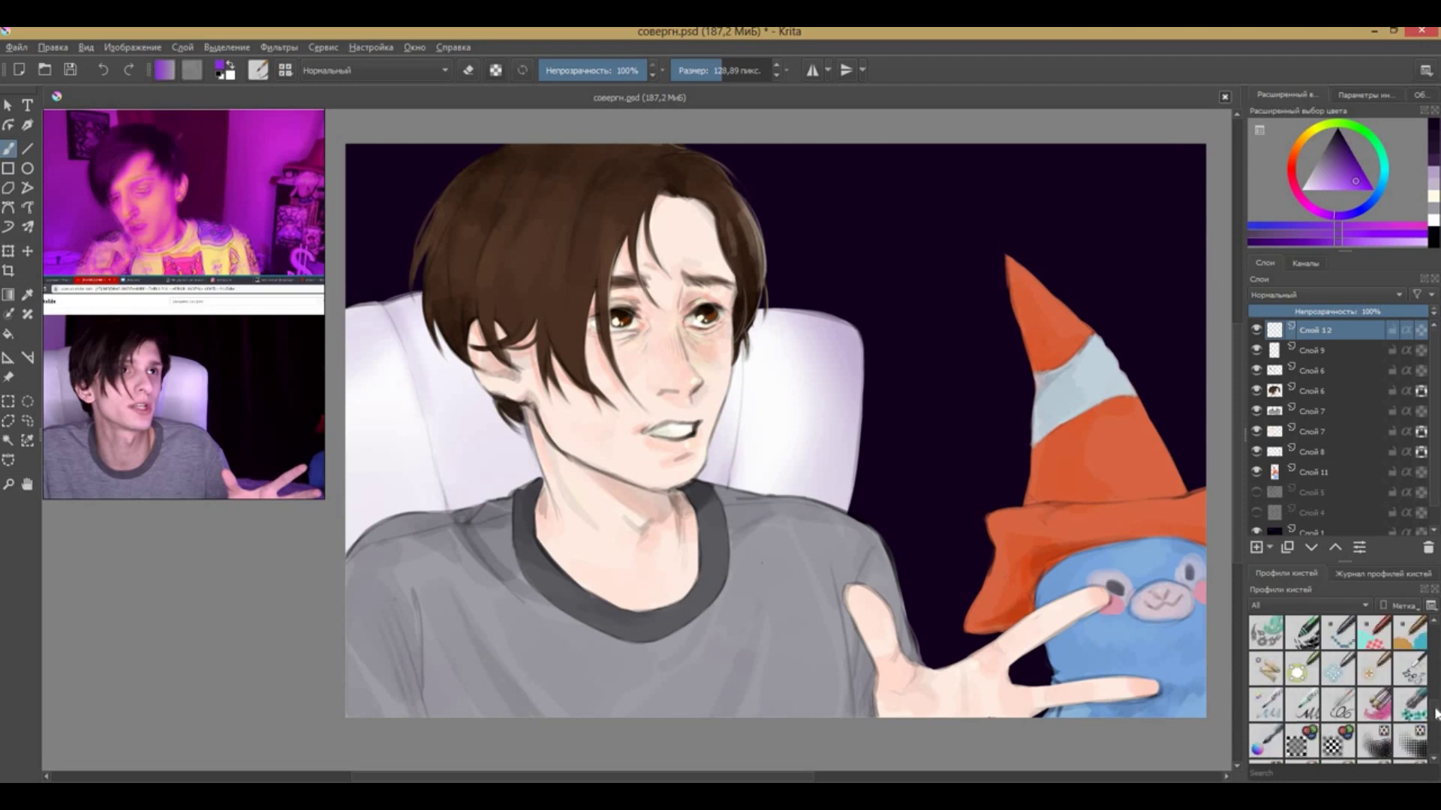
# Shade the nose, cheek, jaw, neck, left shoulder and hand in soft lilac
pyautogui.moveTo(740, 373)
pyautogui.mouseDown()
pyautogui.moveTo(687, 366)
pyautogui.moveTo(716, 347)
pyautogui.moveTo(689, 390)
pyautogui.moveTo(750, 418)
pyautogui.mouseUp()
pyautogui.hotkey('ctrl', 'z')
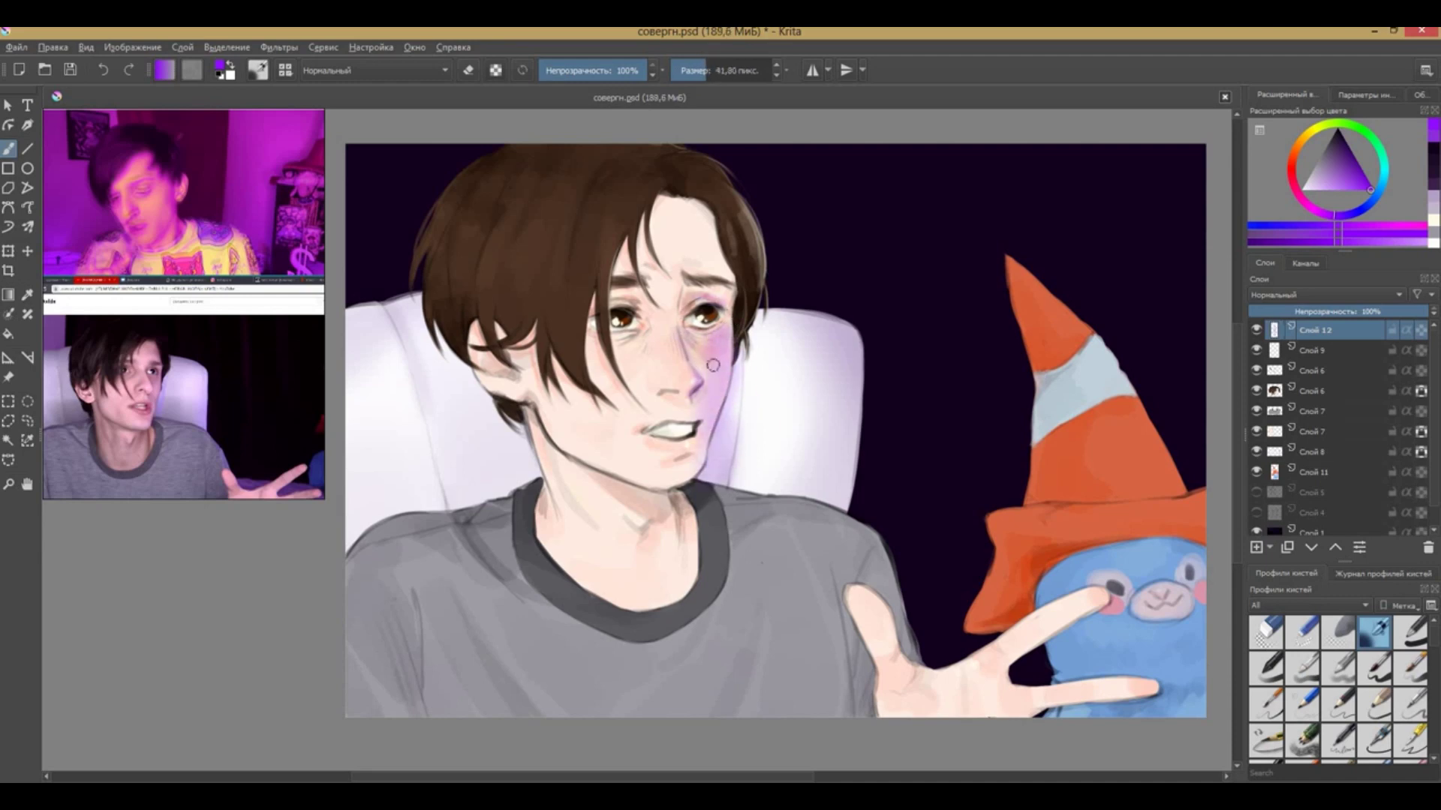
pyautogui.moveTo(724, 228); pyautogui.dragTo(659, 255)
pyautogui.press(']')
pyautogui.press(']')
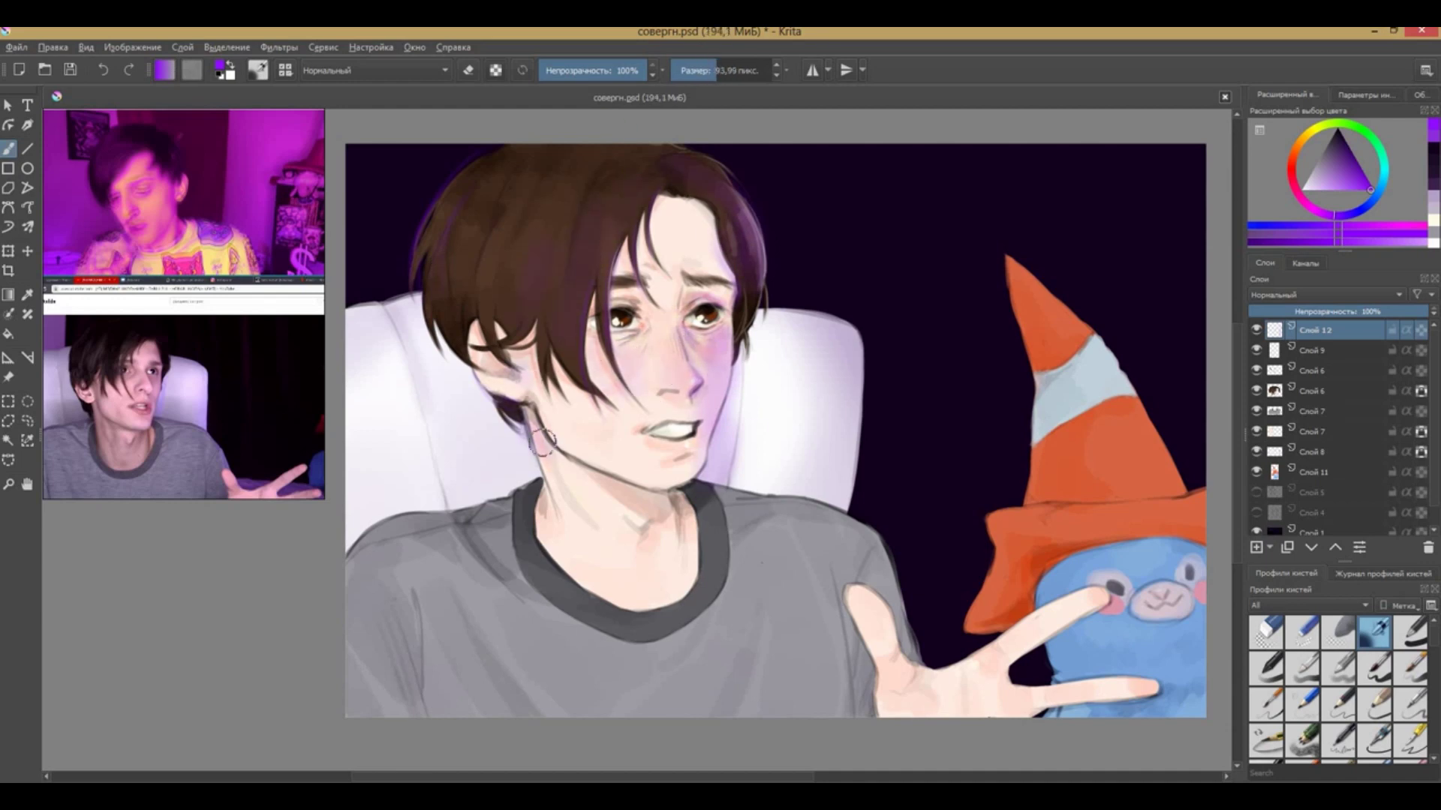
pyautogui.moveTo(626, 347); pyautogui.dragTo(683, 526)
pyautogui.moveTo(412, 467); pyautogui.dragTo(488, 518)
pyautogui.press('[')
pyautogui.press('[')
pyautogui.press('[')
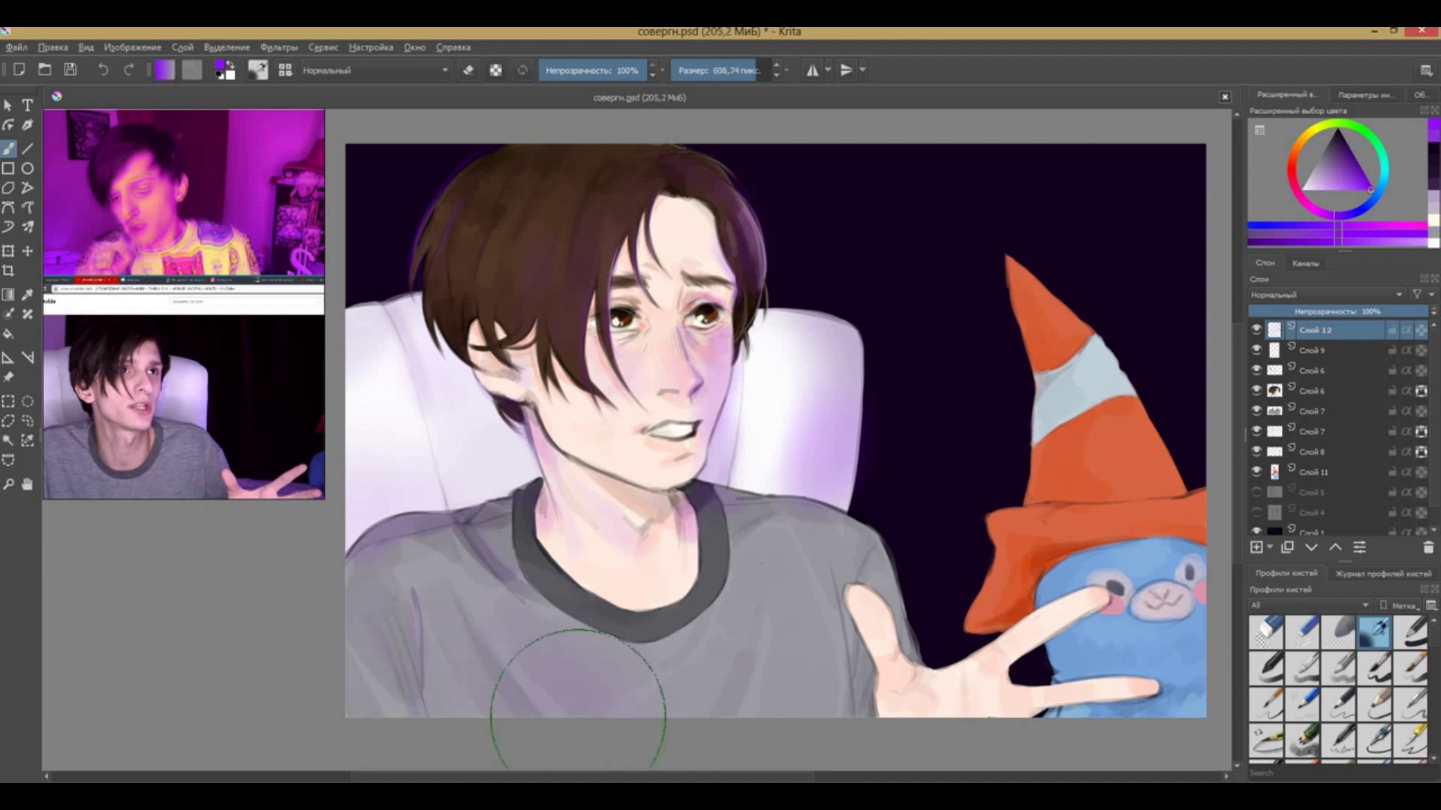
pyautogui.moveTo(589, 479)
pyautogui.mouseDown()
pyautogui.moveTo(679, 530)
pyautogui.moveTo(675, 454)
pyautogui.mouseUp()
pyautogui.press(']')
pyautogui.press(']')
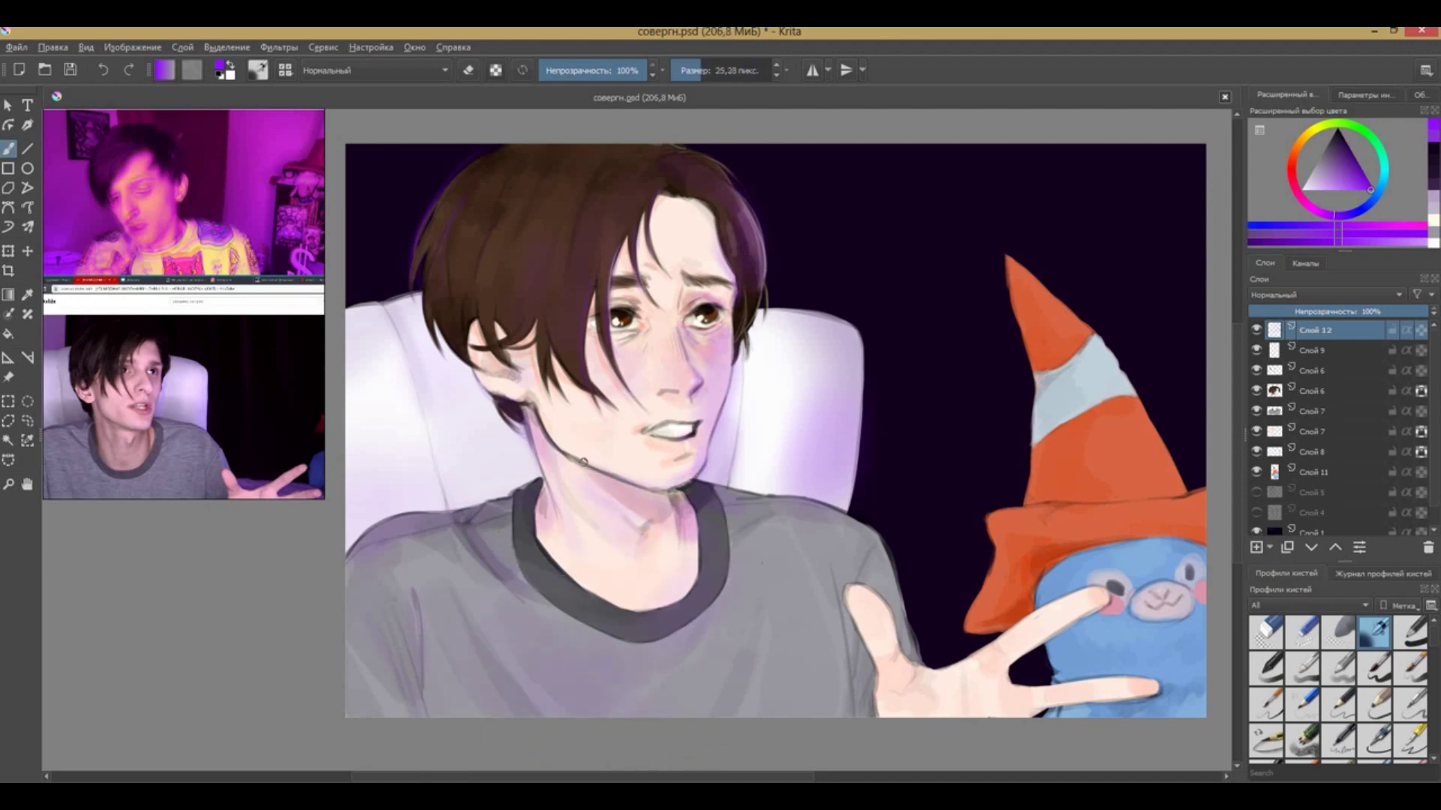
pyautogui.press(']')
pyautogui.press(']')
pyautogui.press(']')
pyautogui.moveTo(878, 586)
pyautogui.mouseDown()
pyautogui.moveTo(933, 682)
pyautogui.moveTo(1087, 612)
pyautogui.mouseUp()
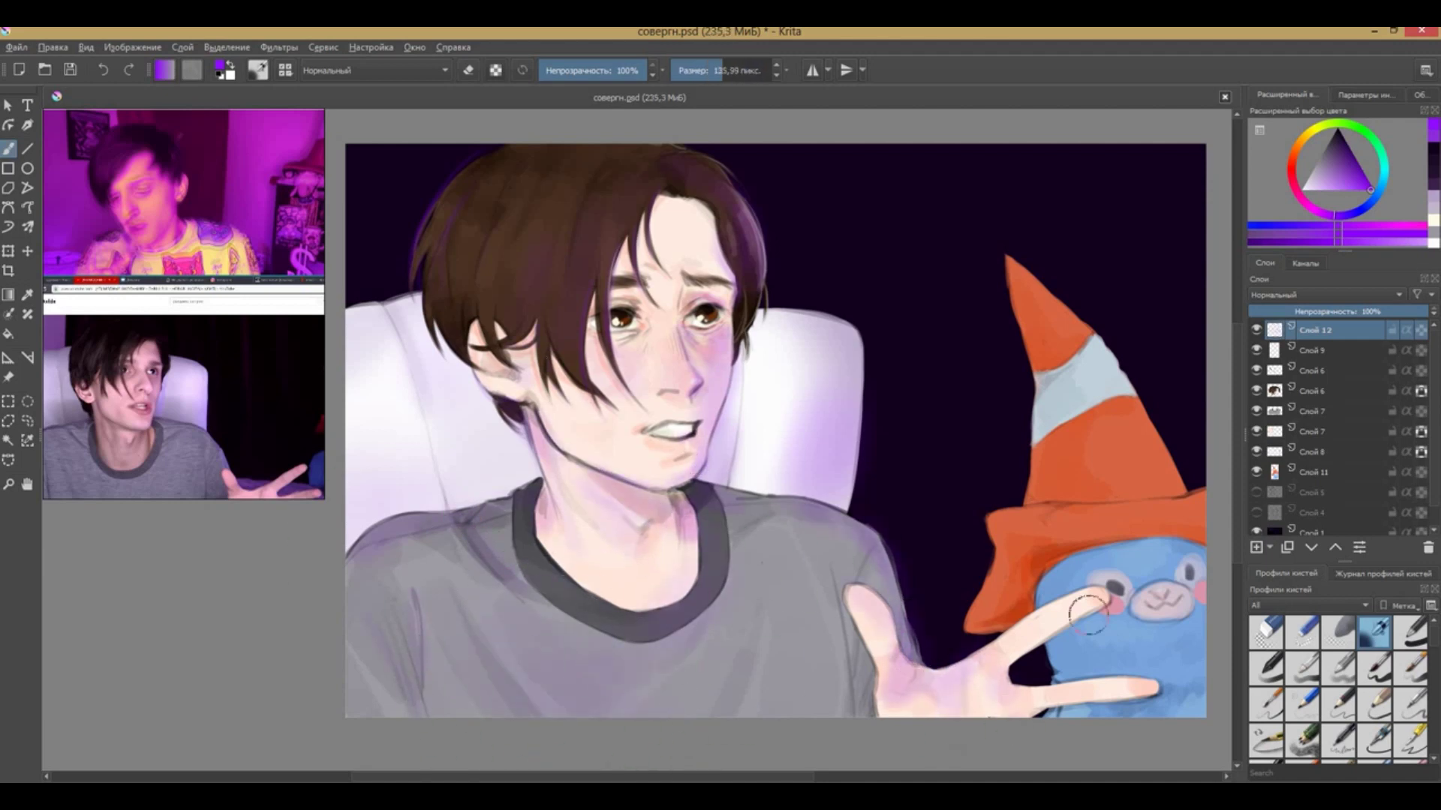
# Add orange shading to the cone hat and return to top layer Слой 12
pyautogui.hscroll(2, 876, 696)
pyautogui.press(']')
pyautogui.press(']')
pyautogui.press(']')
pyautogui.moveTo(976, 510); pyautogui.dragTo(1017, 484)
pyautogui.press('[')
pyautogui.press('[')
pyautogui.press('[')
pyautogui.click(1392, 432)
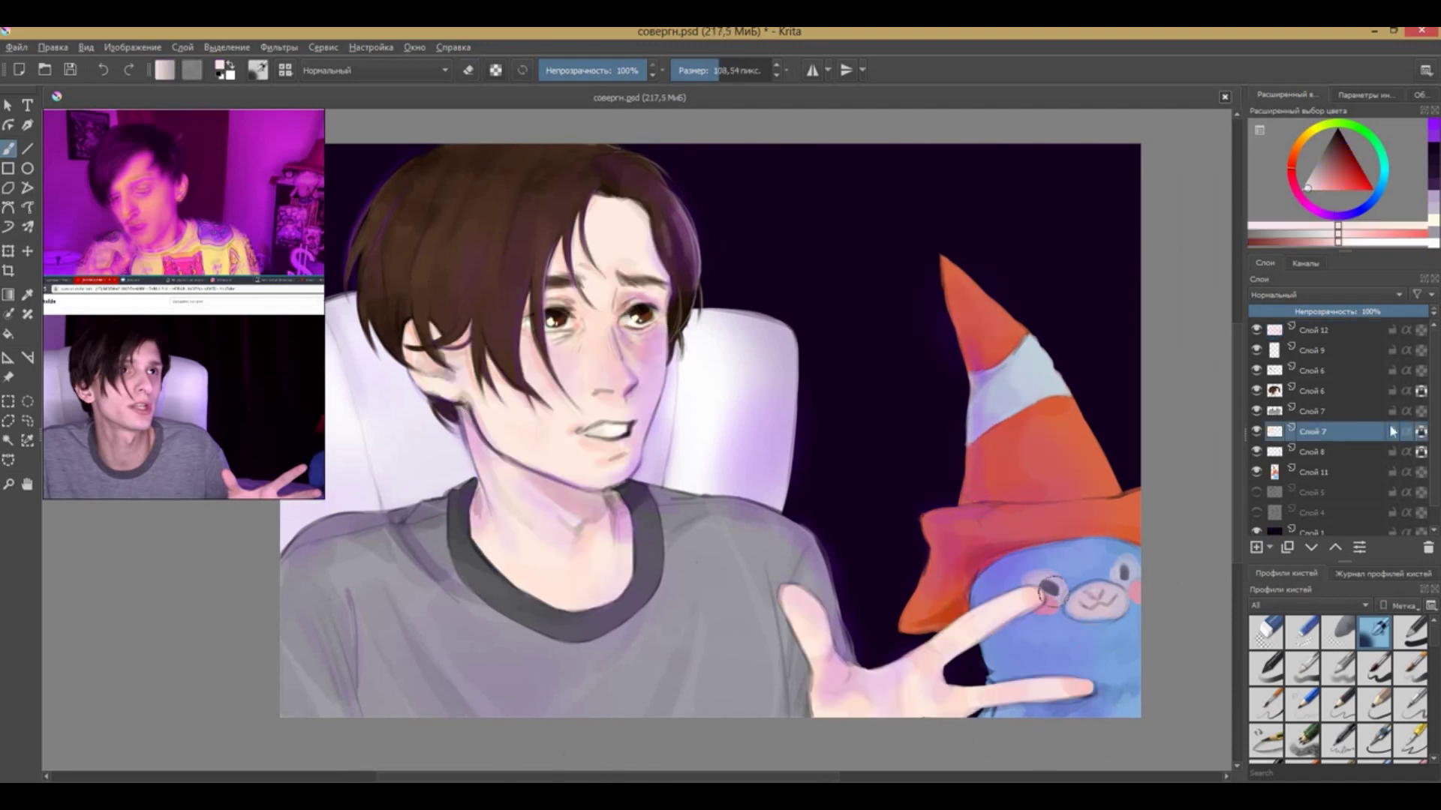
pyautogui.hscroll(-2, 1118, 536)
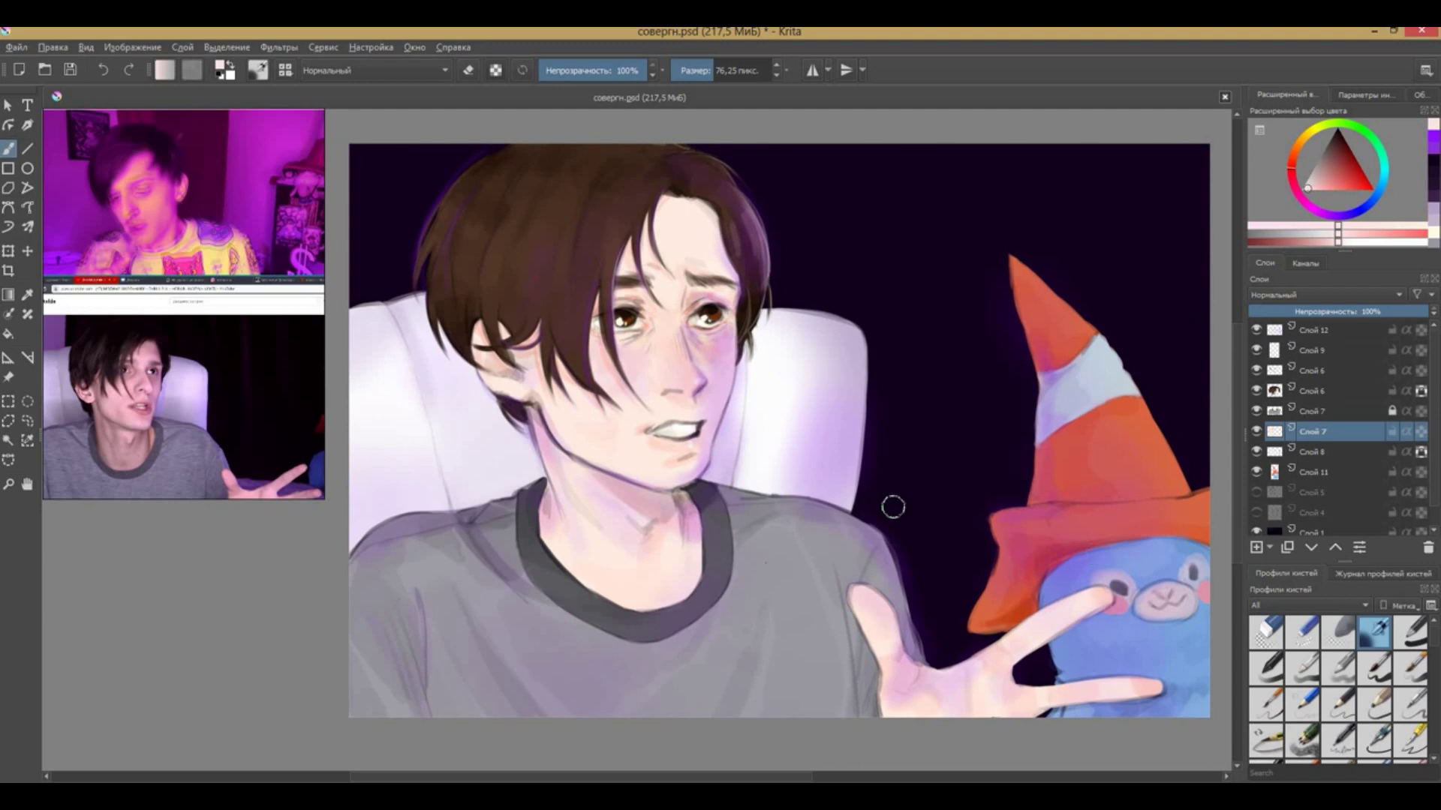
pyautogui.press('pageup')
pyautogui.press('pageup')
pyautogui.press('pageup')
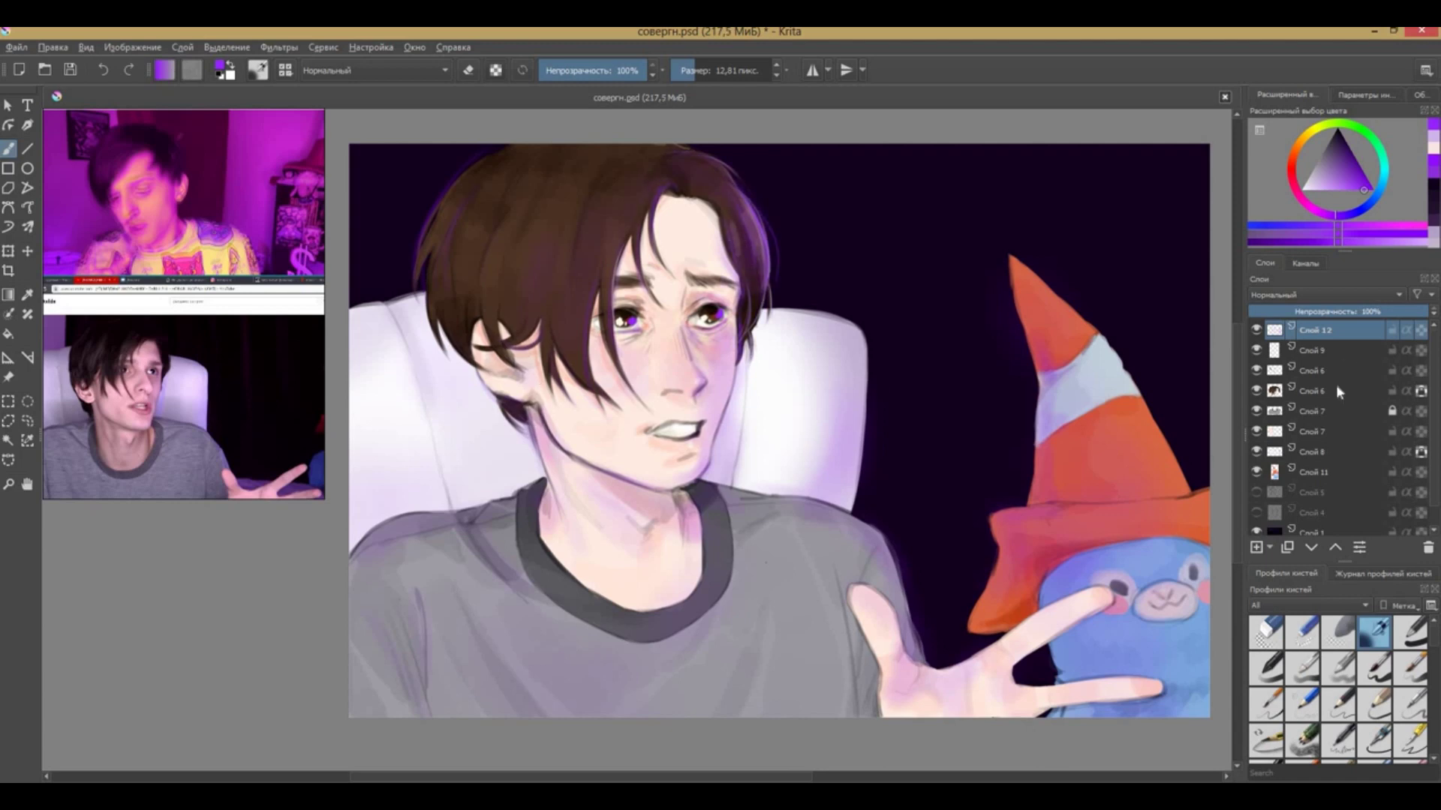
# Keep the layer's blend mode Normal and fill the whole canvas pink
pyautogui.click(1318, 295)
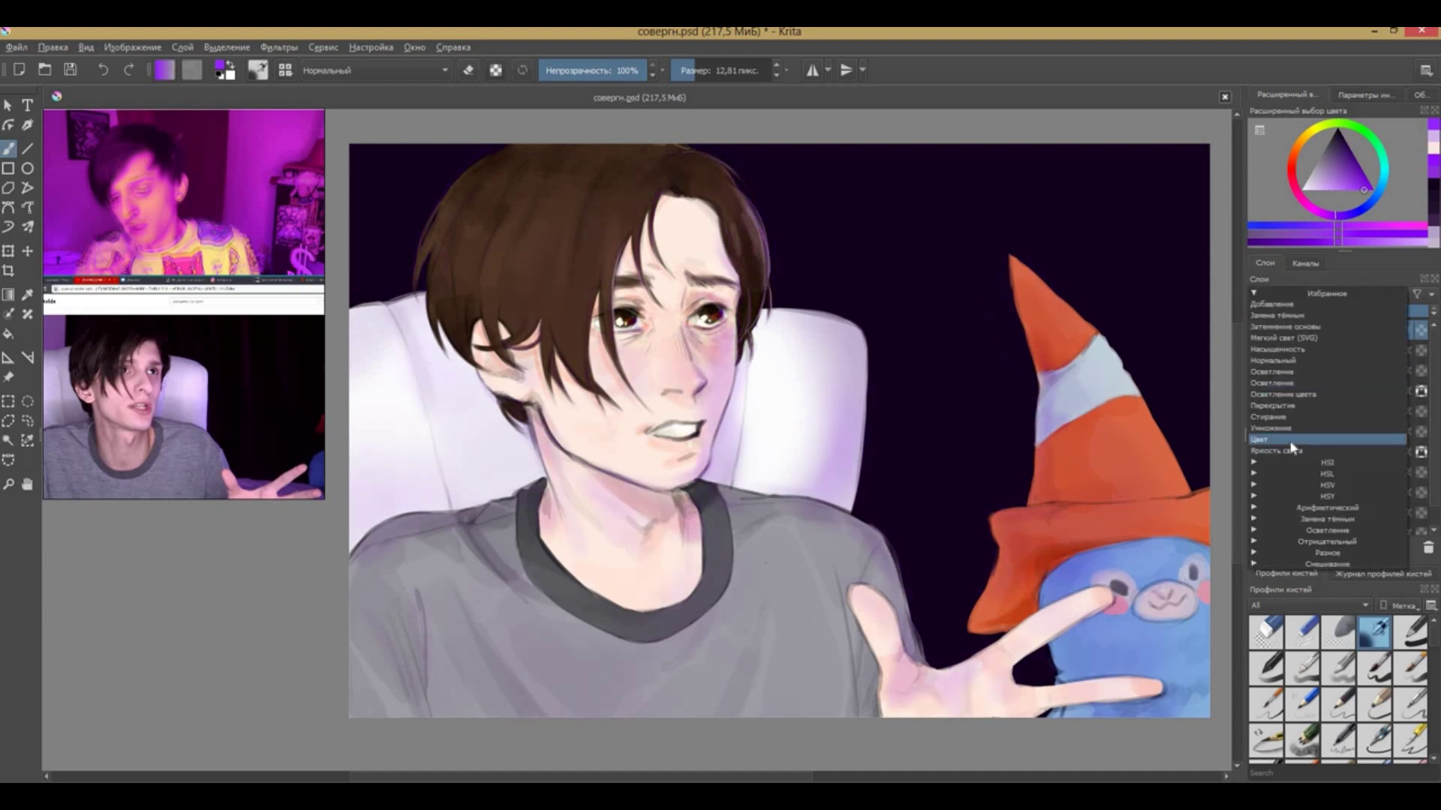
pyautogui.click(1285, 310)
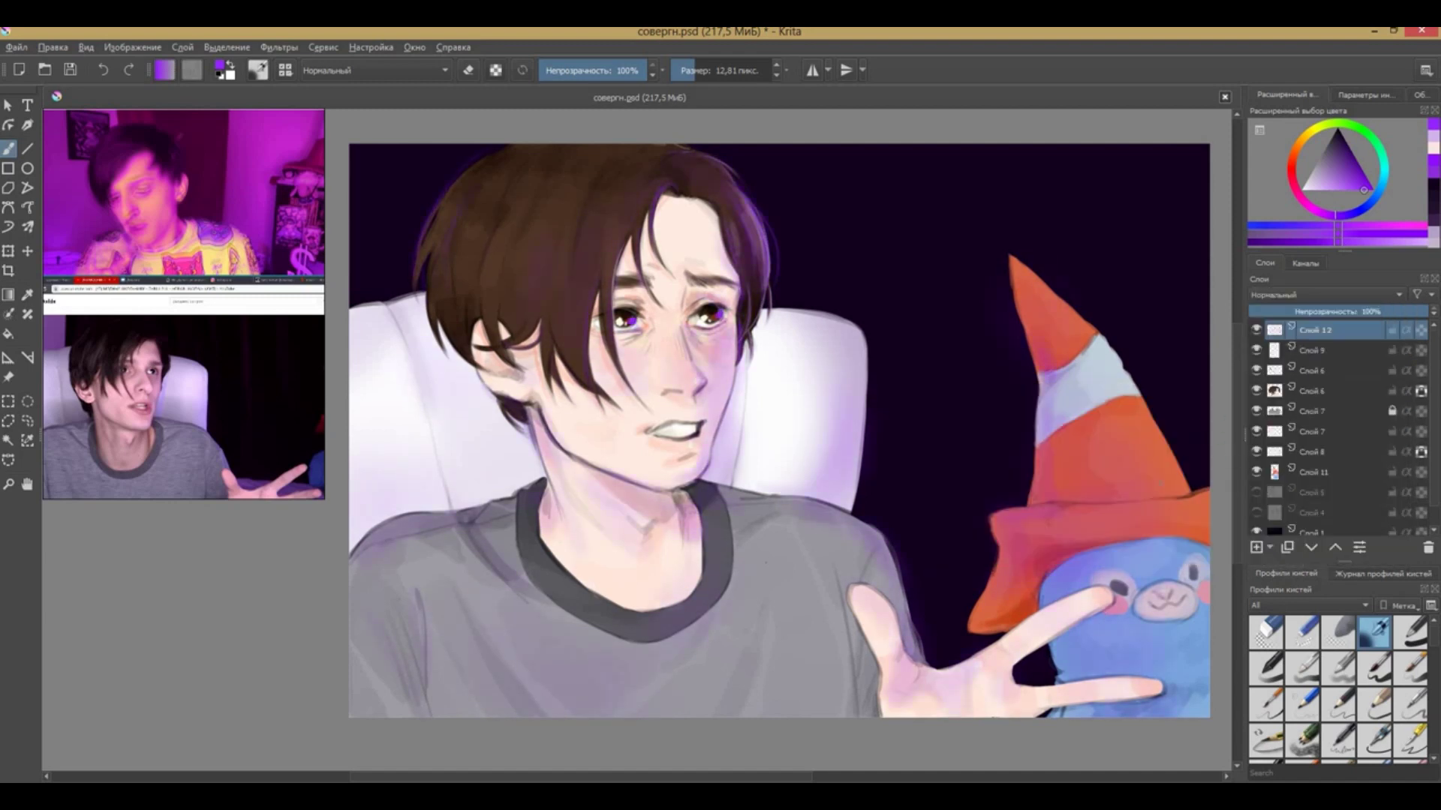
pyautogui.click(9, 334)
pyautogui.click(781, 420)
# Set the pink layer's blending mode to Overlay
pyautogui.click(1325, 295)
pyautogui.click(1297, 339)
pyautogui.click(1324, 295)
pyautogui.click(1275, 406)
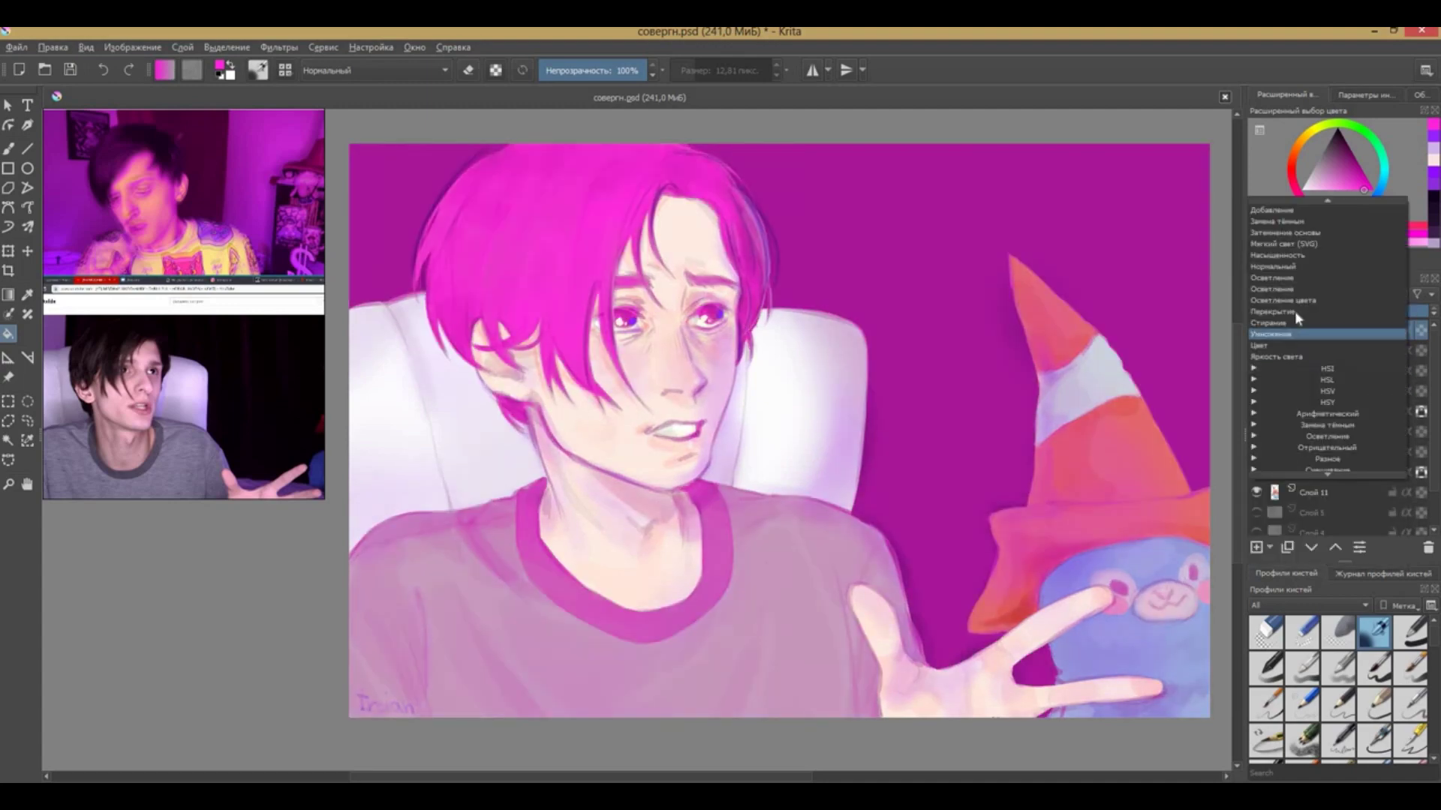
# Pick a different brush preset, move to Слой 8, and shrink the brush
pyautogui.press('pagedown')
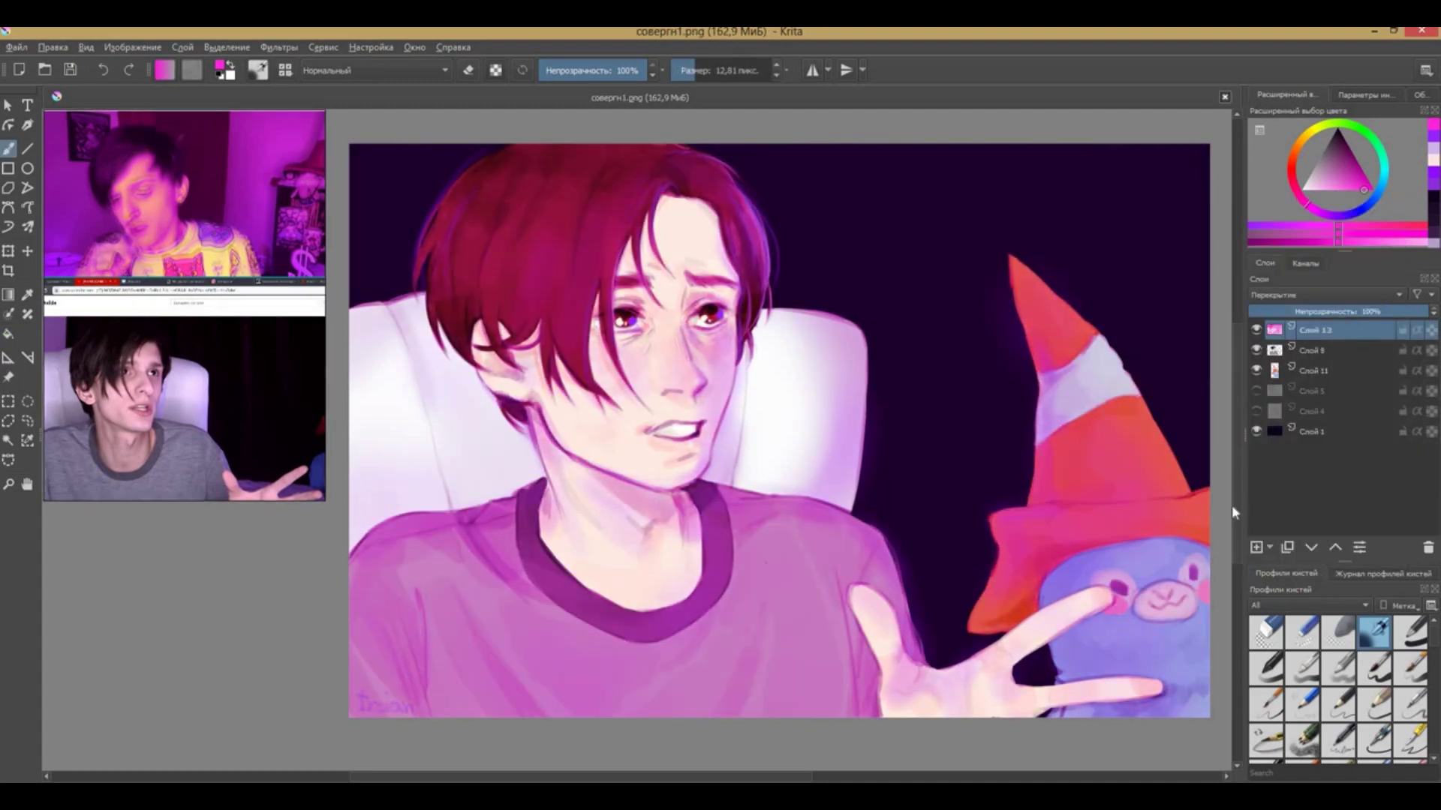
pyautogui.scroll(-3, 1434, 679)
pyautogui.scroll(-3, 1435, 679)
pyautogui.scroll(-3, 1435, 679)
pyautogui.scroll(-3, 1435, 679)
pyautogui.scroll(-3, 1434, 679)
pyautogui.scroll(-3, 1434, 679)
pyautogui.scroll(-3, 1435, 679)
pyautogui.scroll(-2, 1434, 679)
pyautogui.click(1266, 704)
pyautogui.press('pagedown')
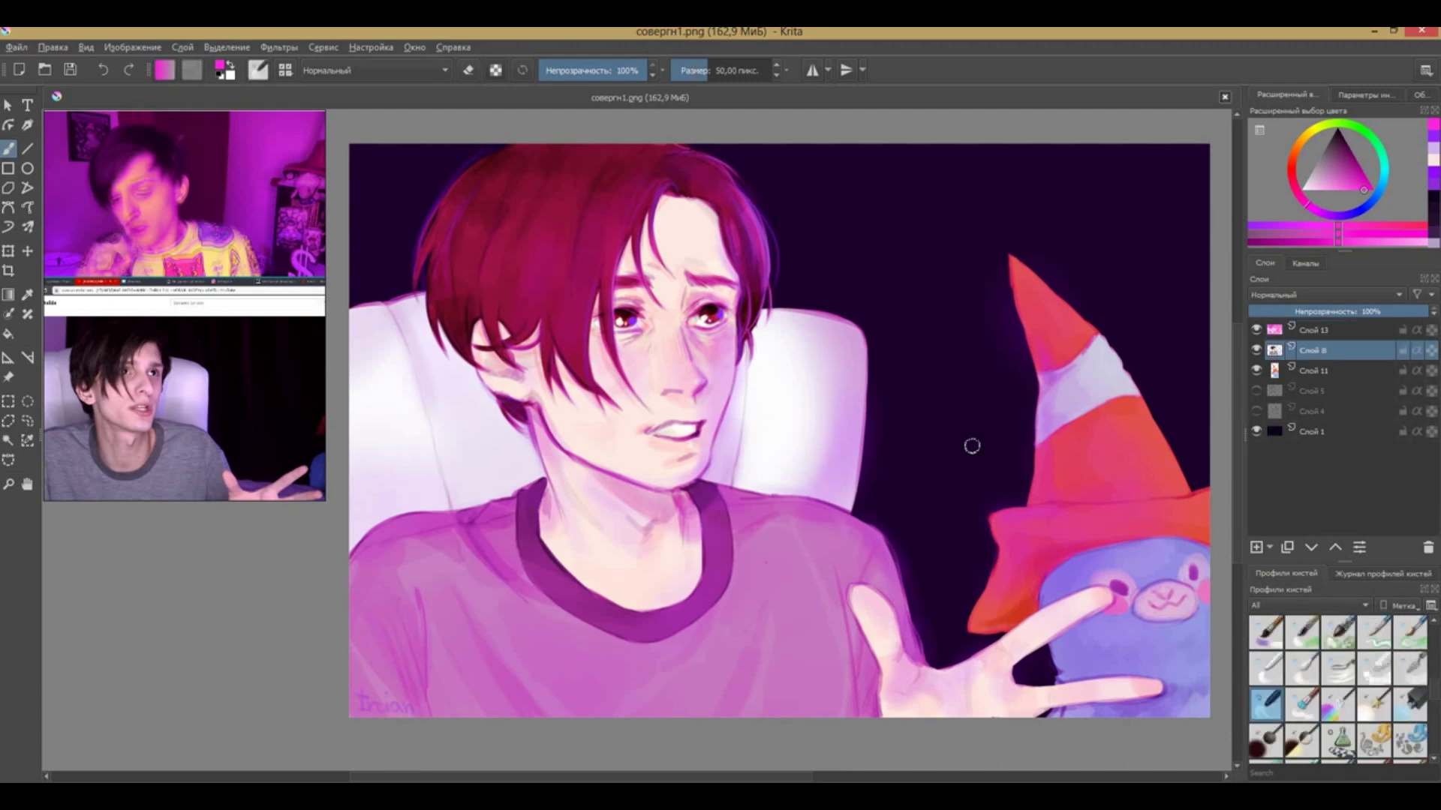
pyautogui.scroll(-3, 785, 451)
pyautogui.scroll(-1, 825, 435)
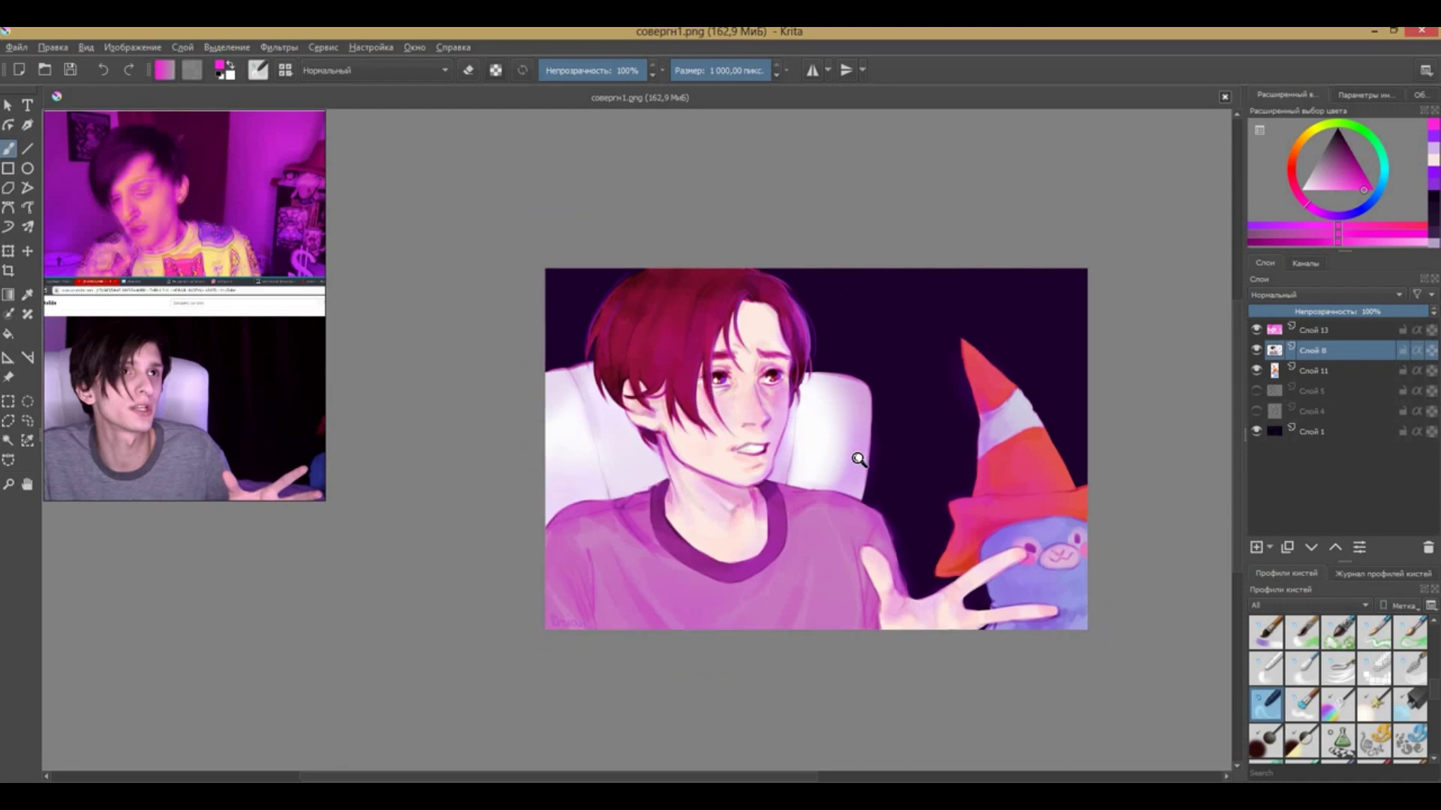
pyautogui.press('[')
pyautogui.press('[')
pyautogui.press('[')
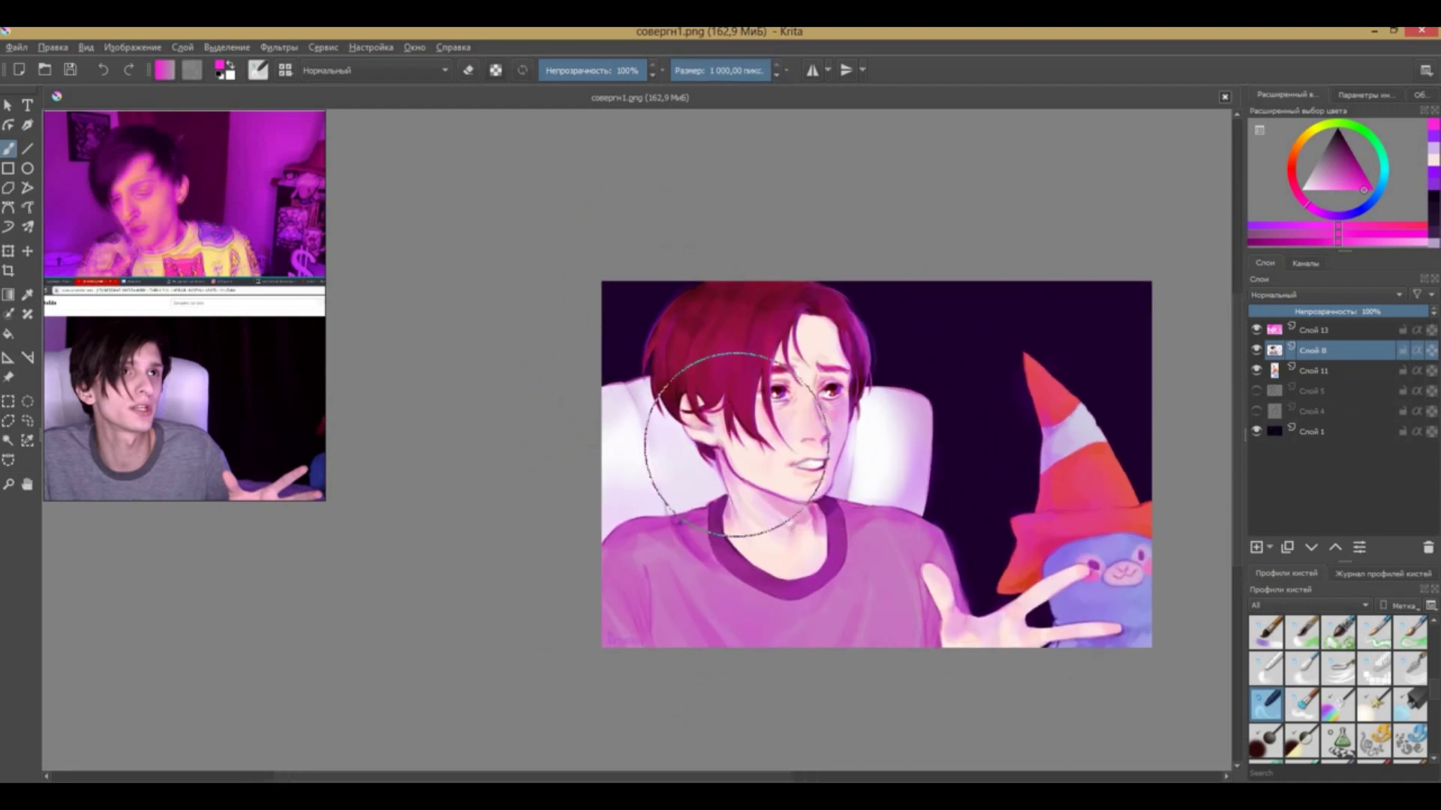
# Hide the pink overlay, then paste a merged copy offset below Слой 8 at 40% opacity
pyautogui.click(1256, 330)
pyautogui.click(183, 47)
pyautogui.press('Escape')
pyautogui.hotkey('ctrl', 'v')
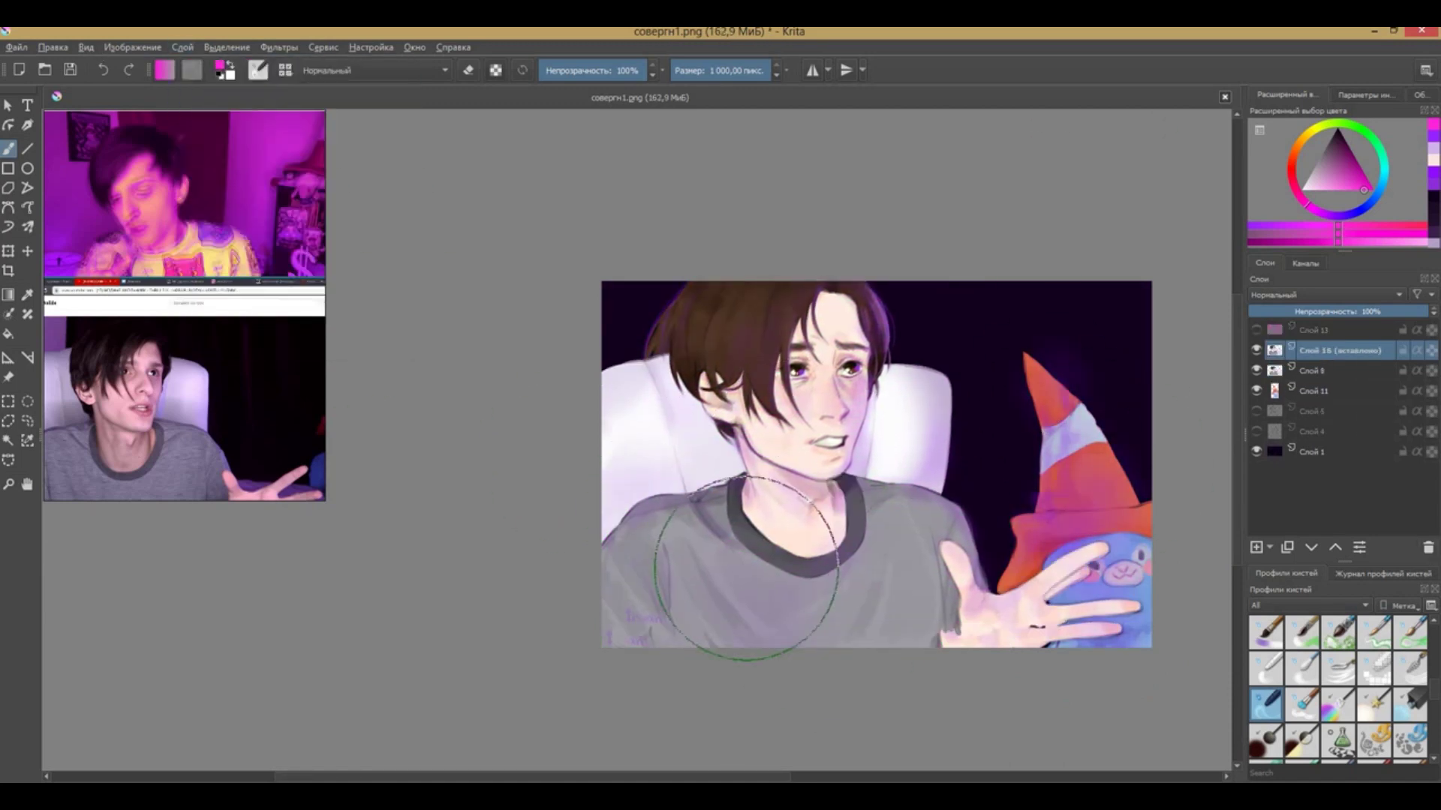
pyautogui.hotkey('ctrl', 't')
pyautogui.press('Return')
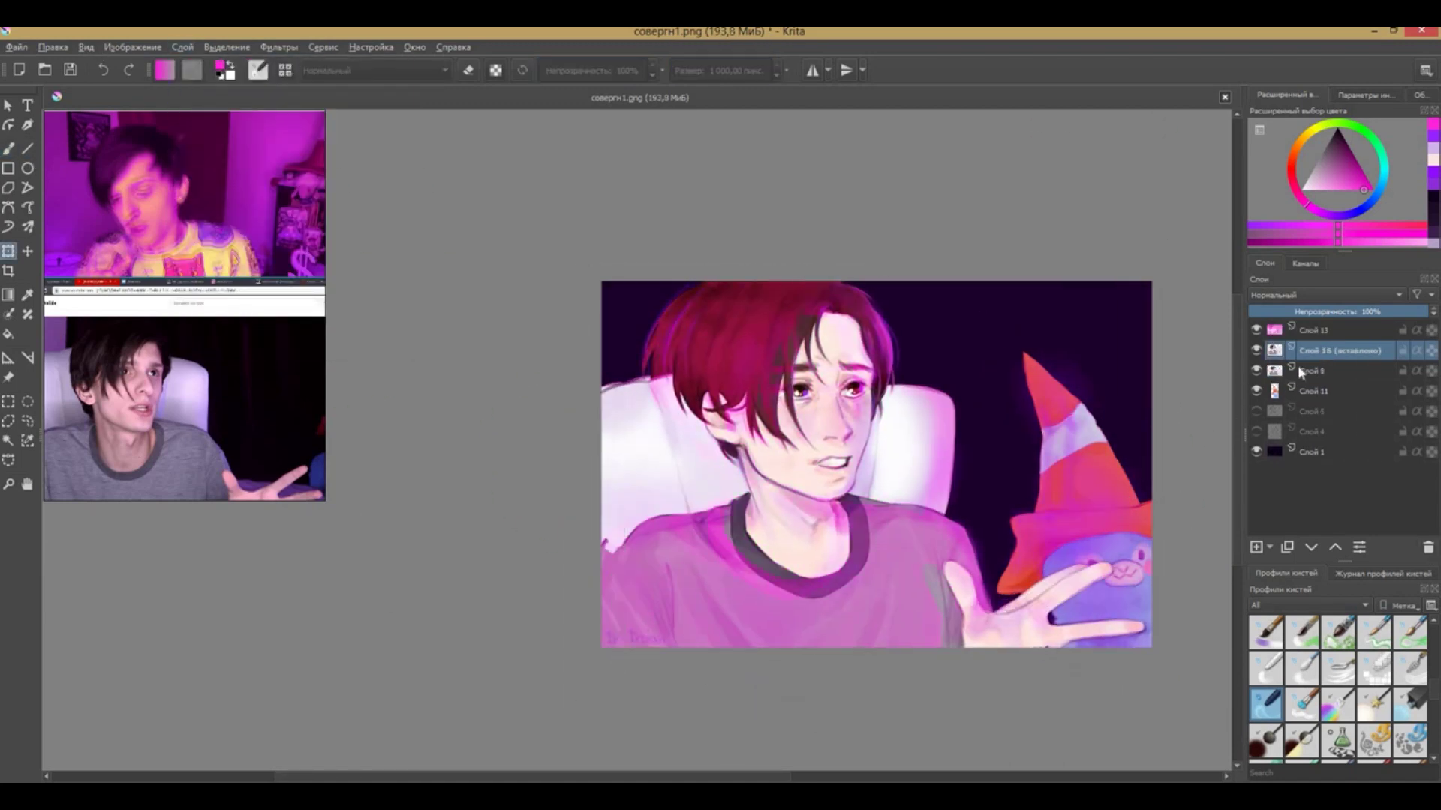
pyautogui.hotkey('ctrl', 'pagedown')
pyautogui.click(1320, 310)
# Move among layers Слой 8 and Слой 11, fill a tint layer and try Soft Light blending
pyautogui.click(9, 146)
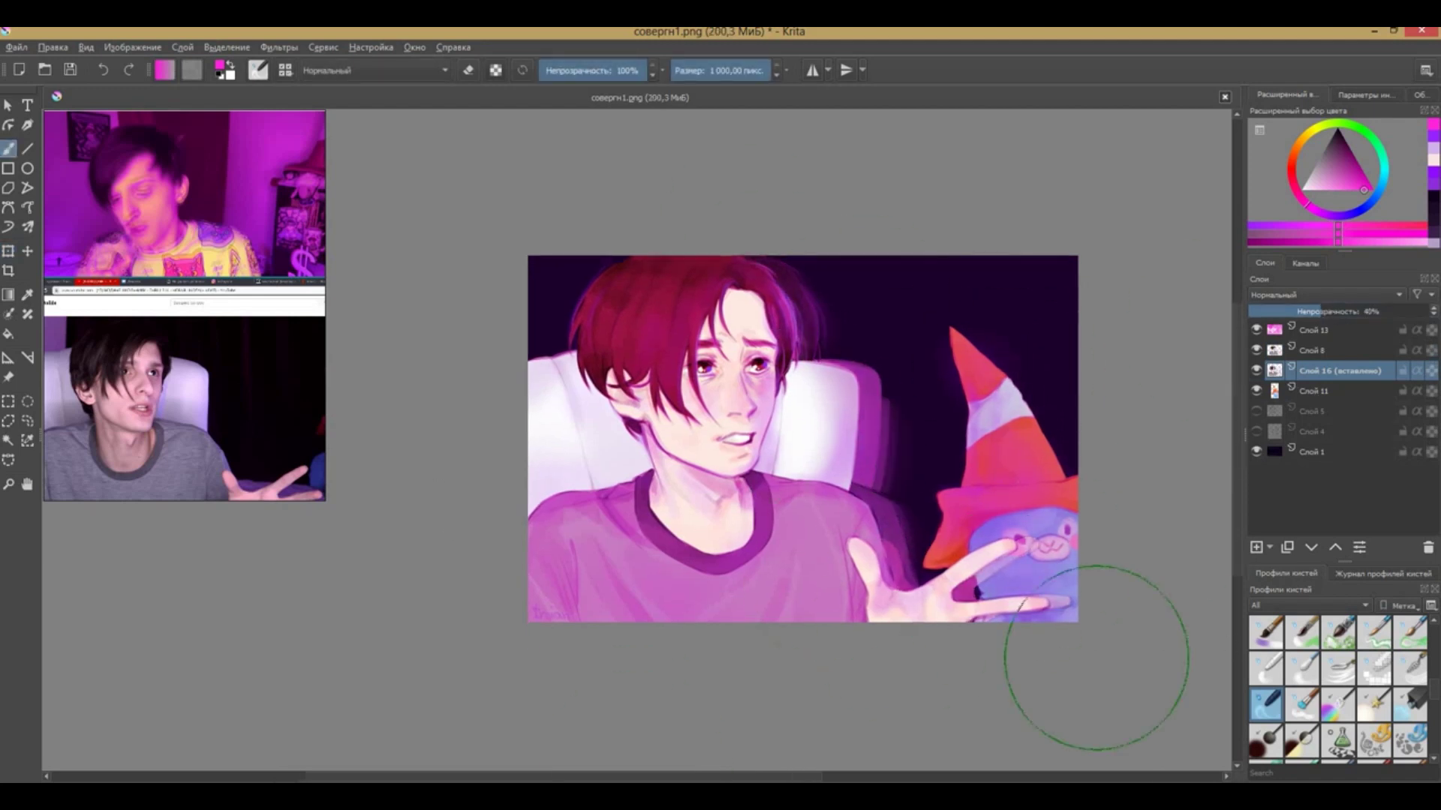
pyautogui.press('pageup')
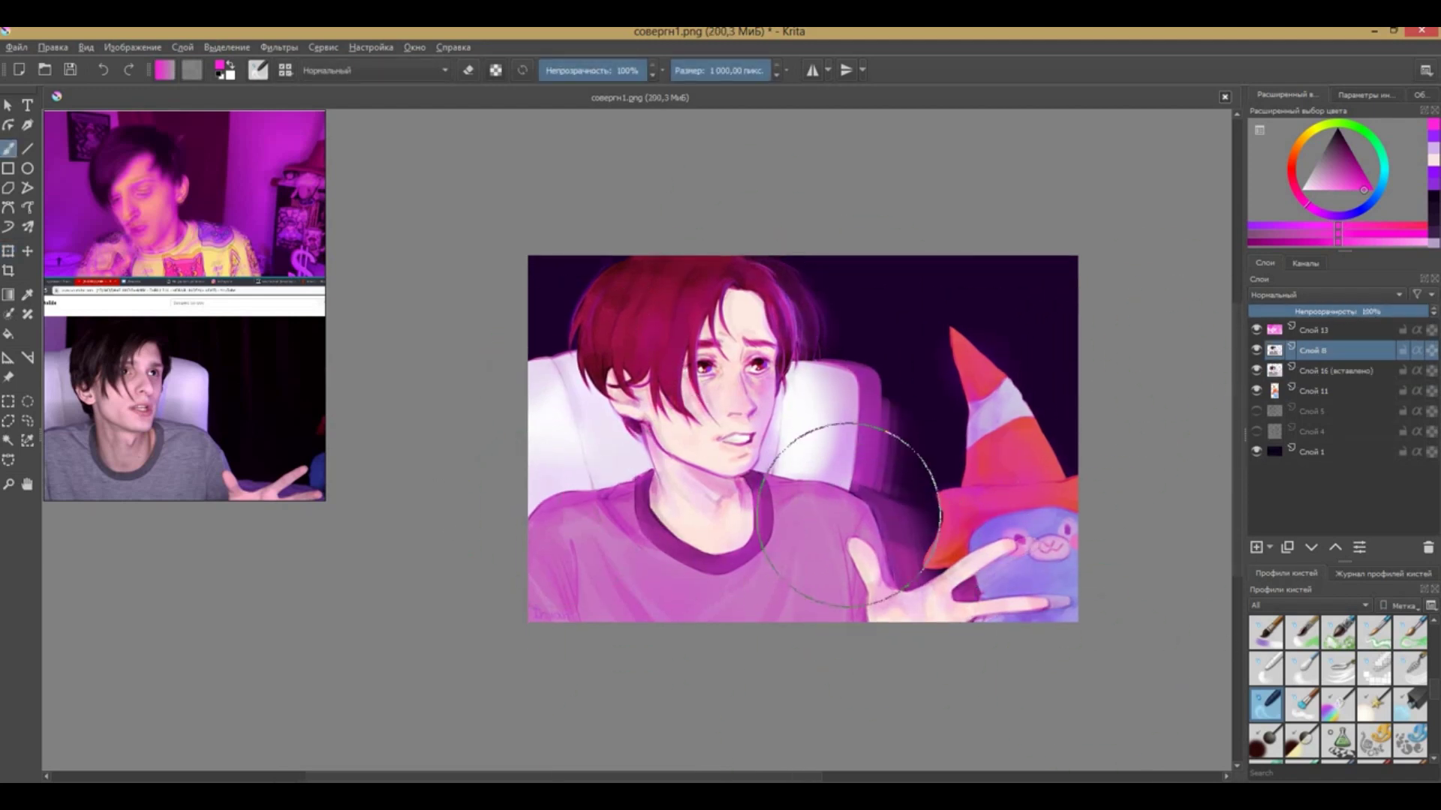
pyautogui.press('pagedown')
pyautogui.press('pagedown')
pyautogui.click(183, 47)
pyautogui.press('Escape')
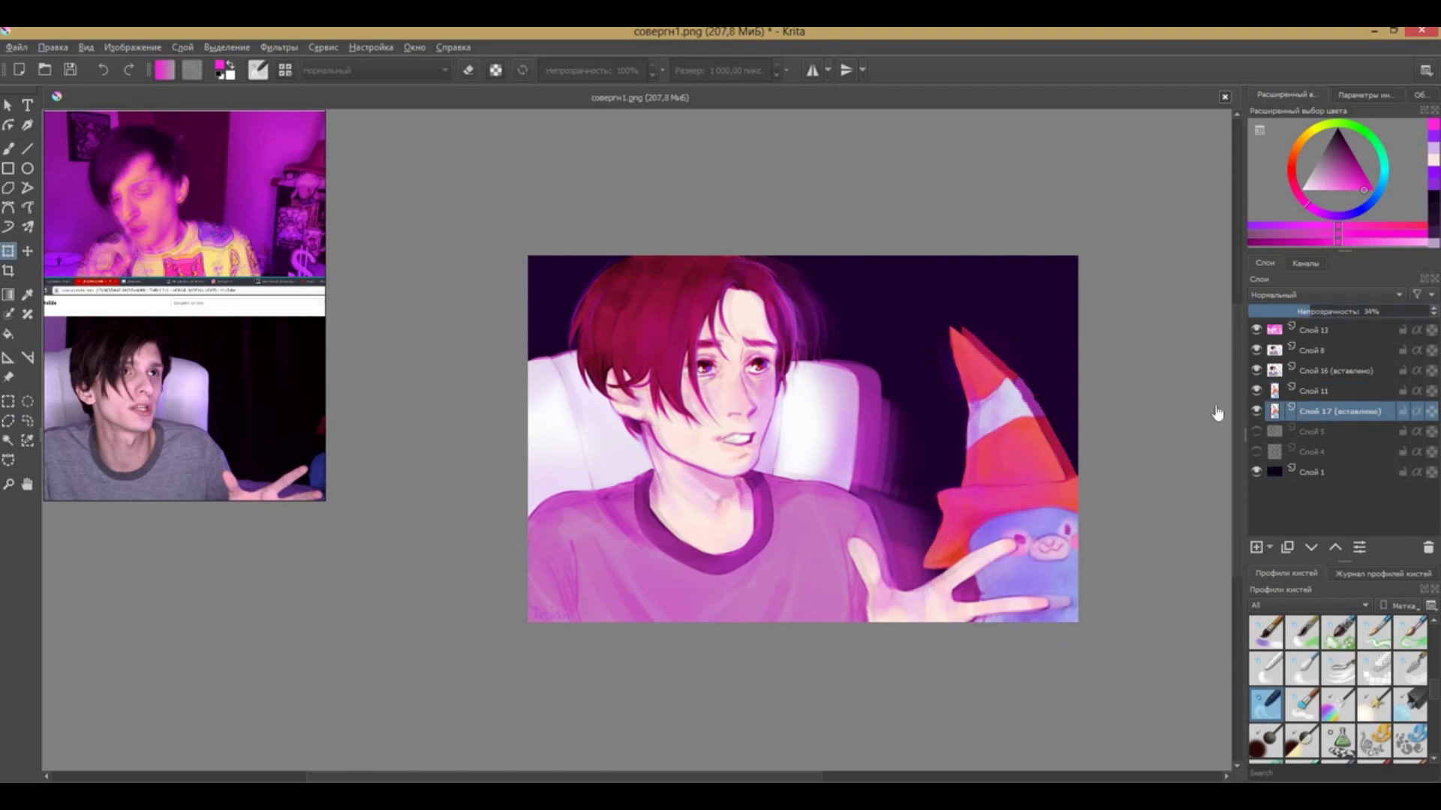
pyautogui.press('b')
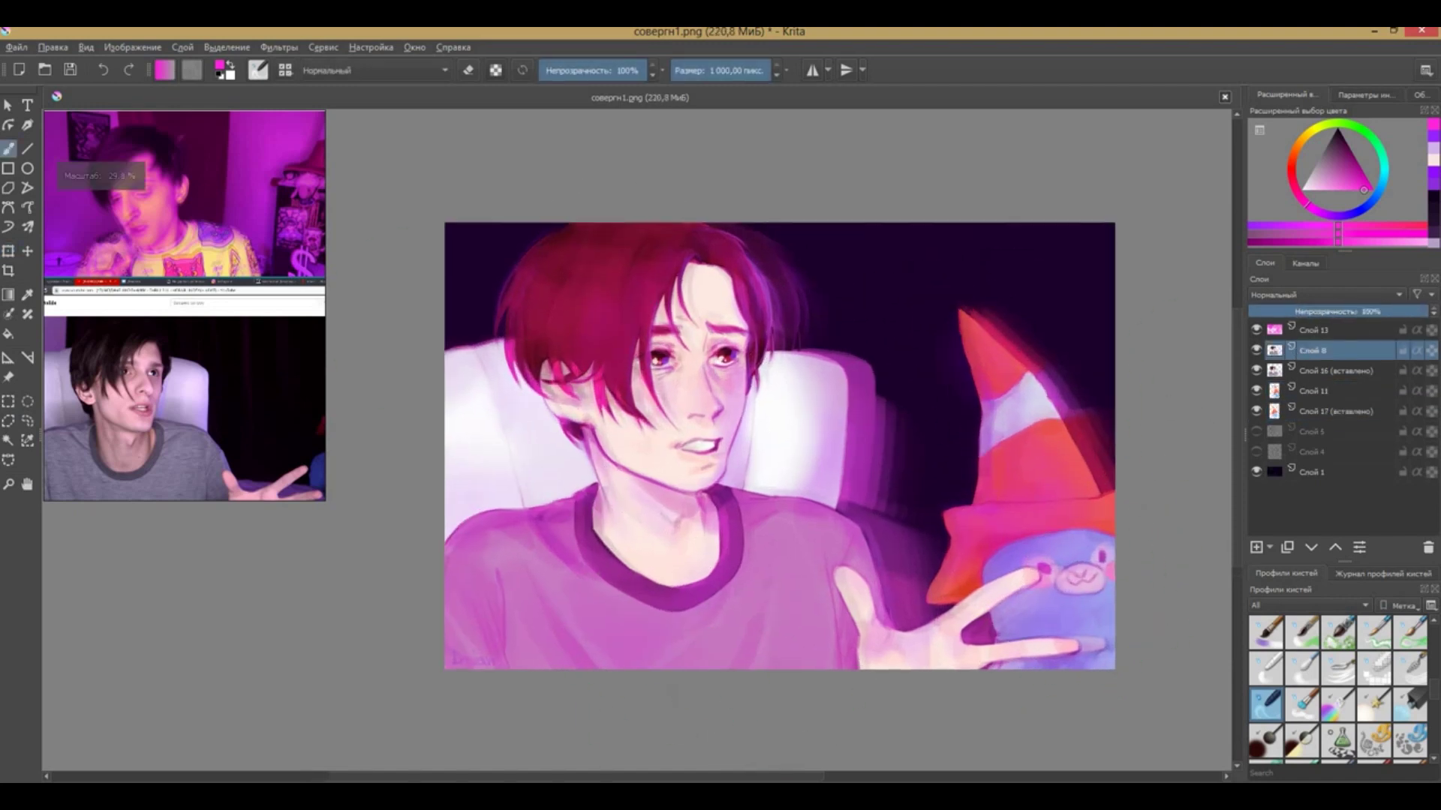
pyautogui.click(1271, 294)
pyautogui.click(1275, 294)
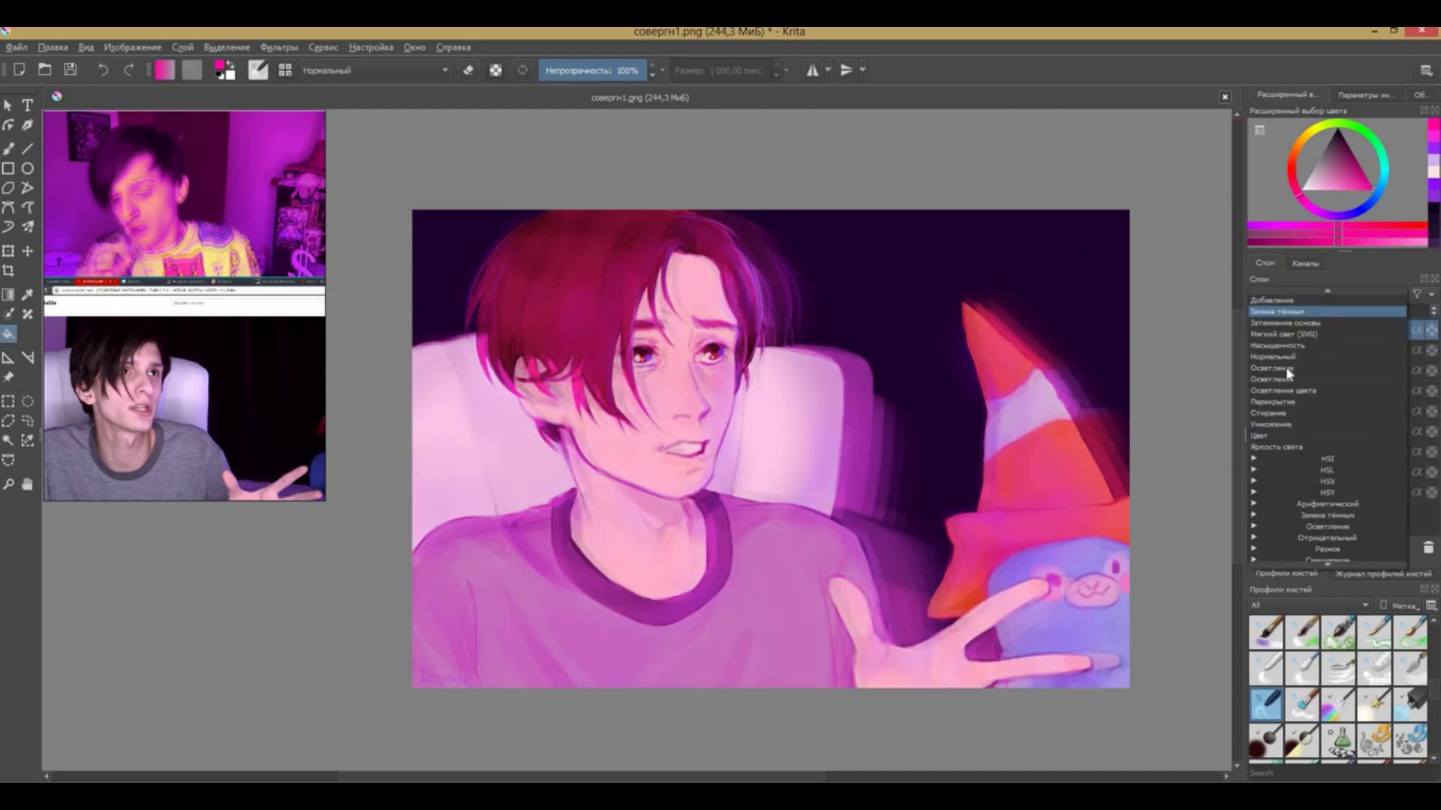
# Set the tint layer to Normal blending at 7% opacity
pyautogui.click(1285, 366)
pyautogui.click(1305, 294)
pyautogui.click(1304, 354)
pyautogui.moveTo(1284, 311); pyautogui.dragTo(1263, 311)
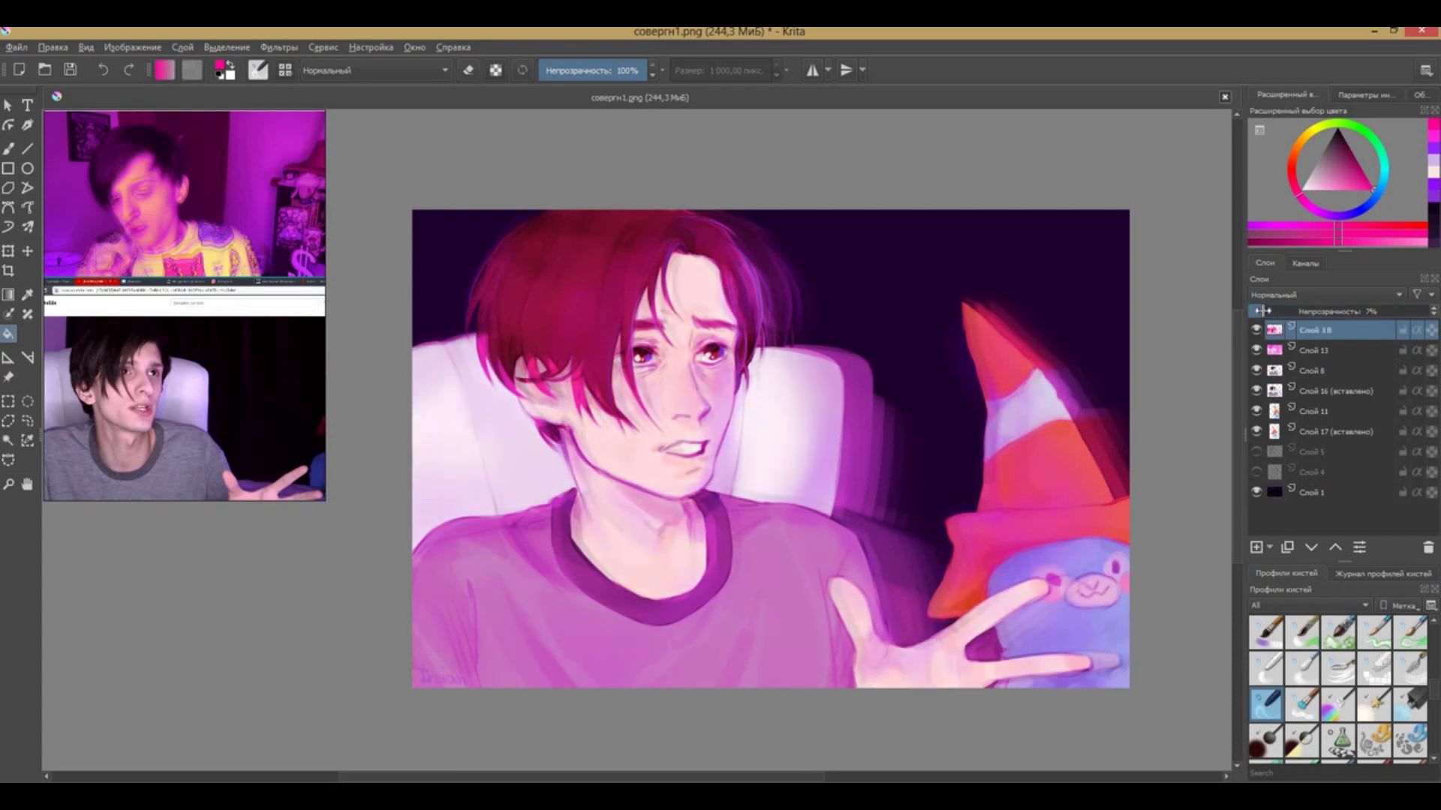
pyautogui.press('b')
# Pick a new painting colour, select overlay layer Слой 13 and choose a fine pencil brush
pyautogui.keyDown('ctrl'); pyautogui.click(1162, 583); pyautogui.keyUp('ctrl')
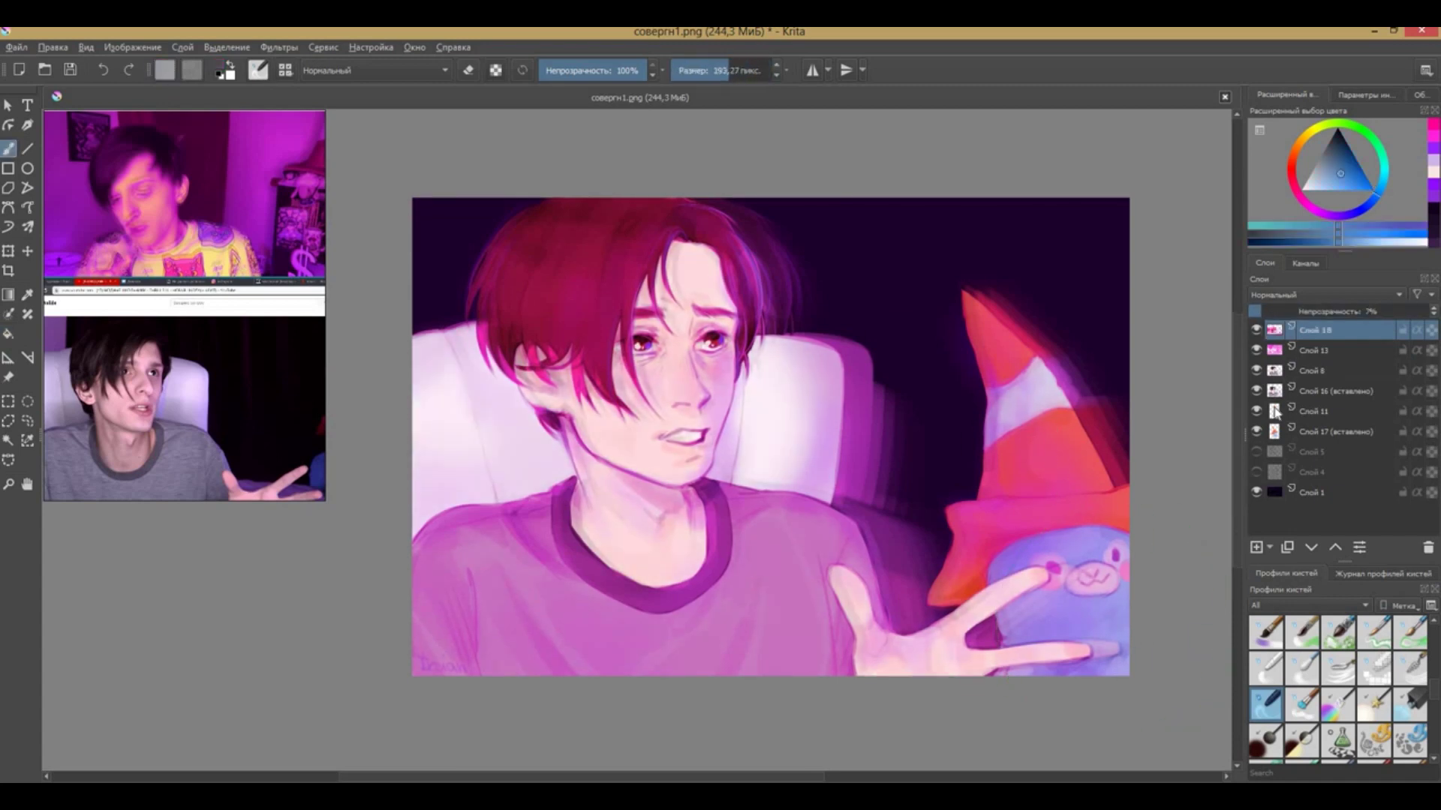
pyautogui.click(1315, 411)
pyautogui.scroll(5, 1238, 461)
pyautogui.scroll(-2, 939, 608)
pyautogui.scroll(-2, 1174, 643)
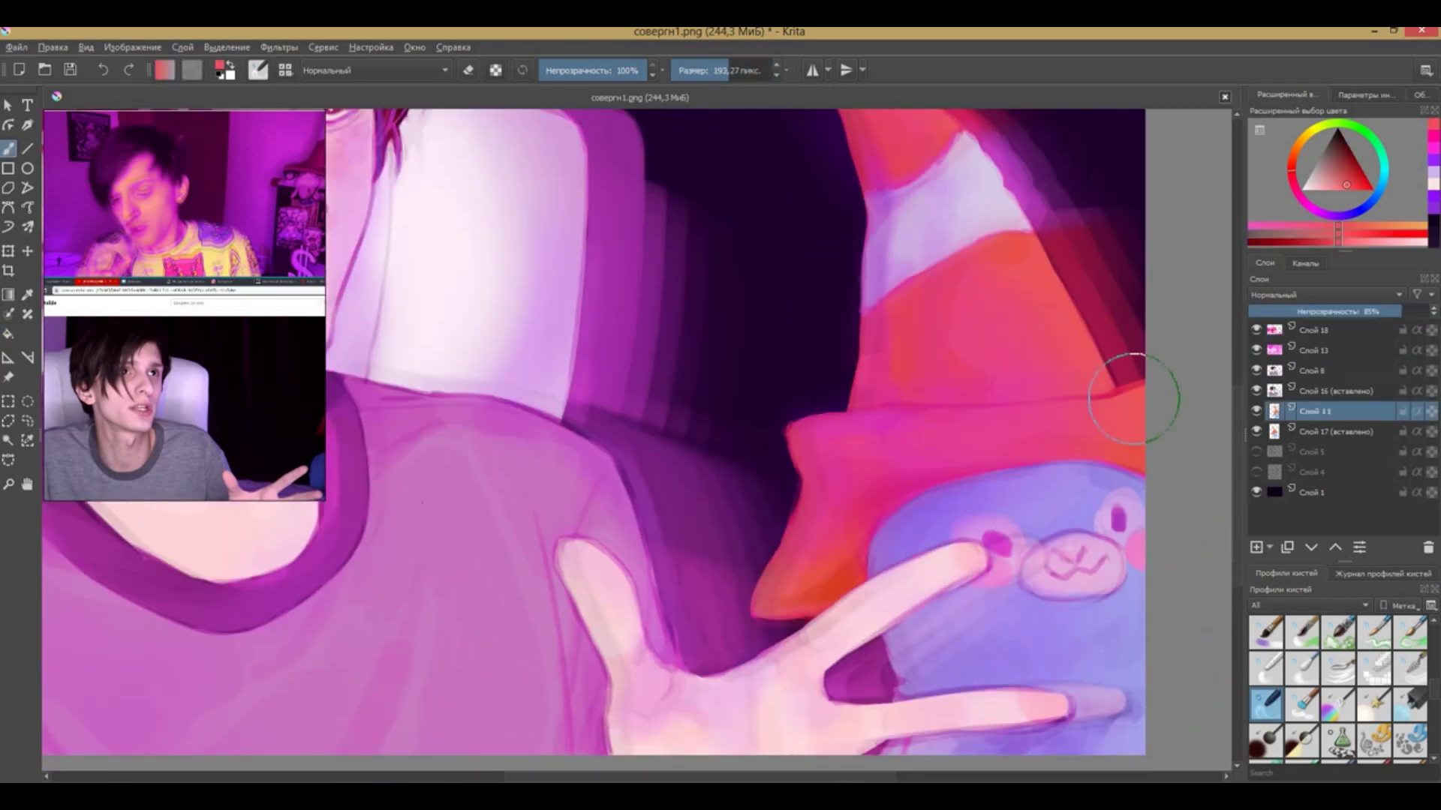
pyautogui.scroll(-3, 1148, 385)
pyautogui.scroll(2, 1022, 608)
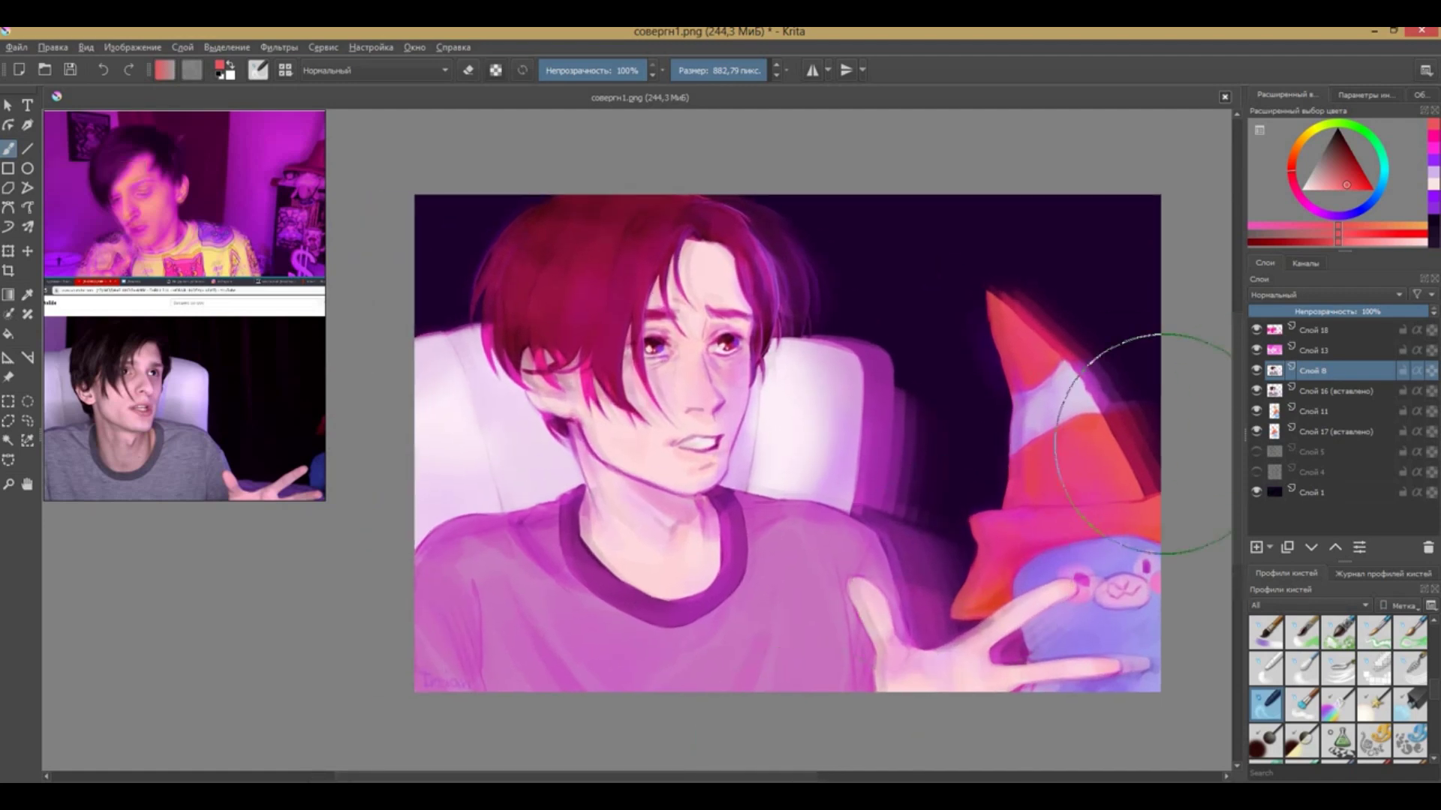
pyautogui.click(1315, 350)
pyautogui.click(1266, 705)
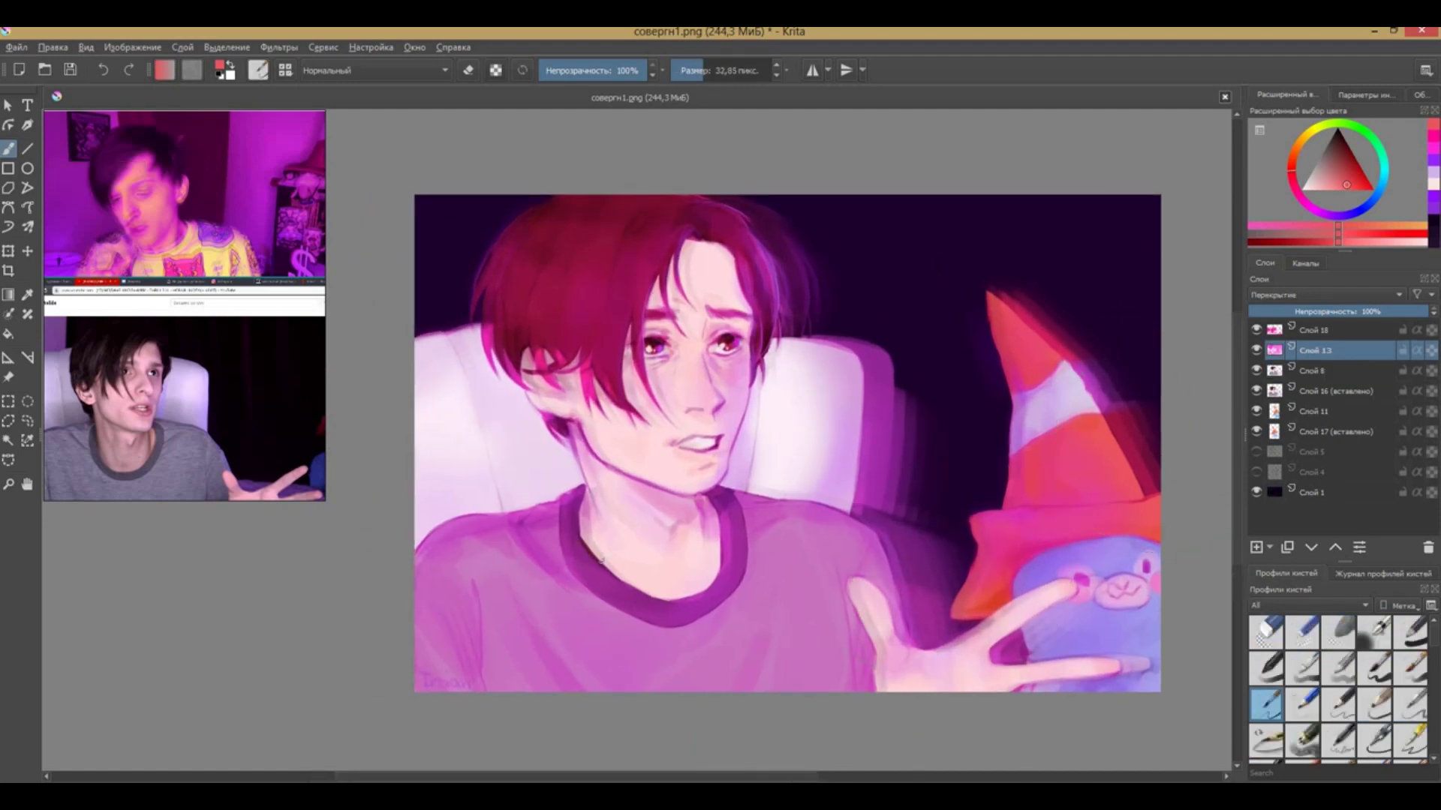
# Save the artwork as совергн2.png and start a pink heart outline on a new layer
pyautogui.click(17, 46)
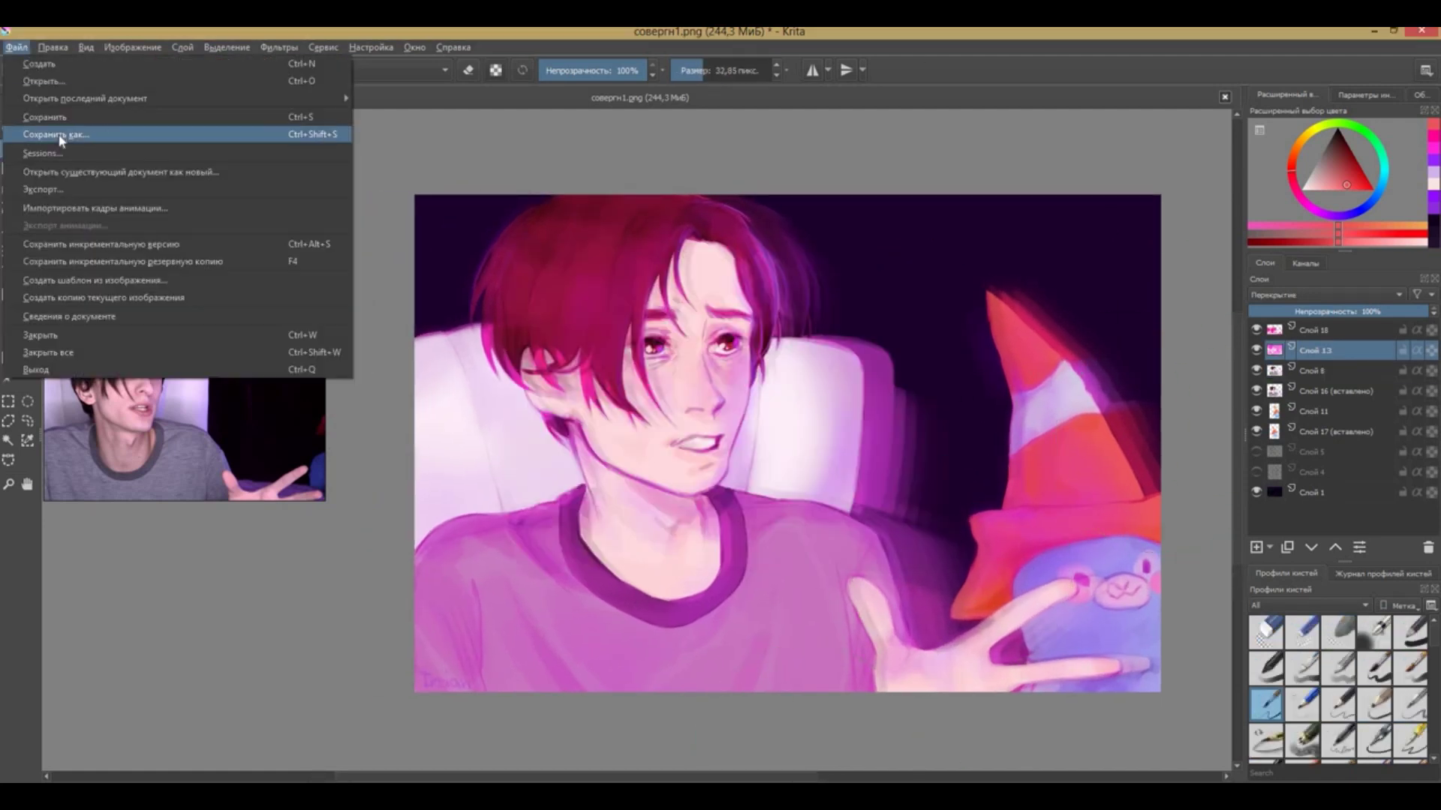
pyautogui.click(56, 136)
pyautogui.press('Return')
pyautogui.press('Return')
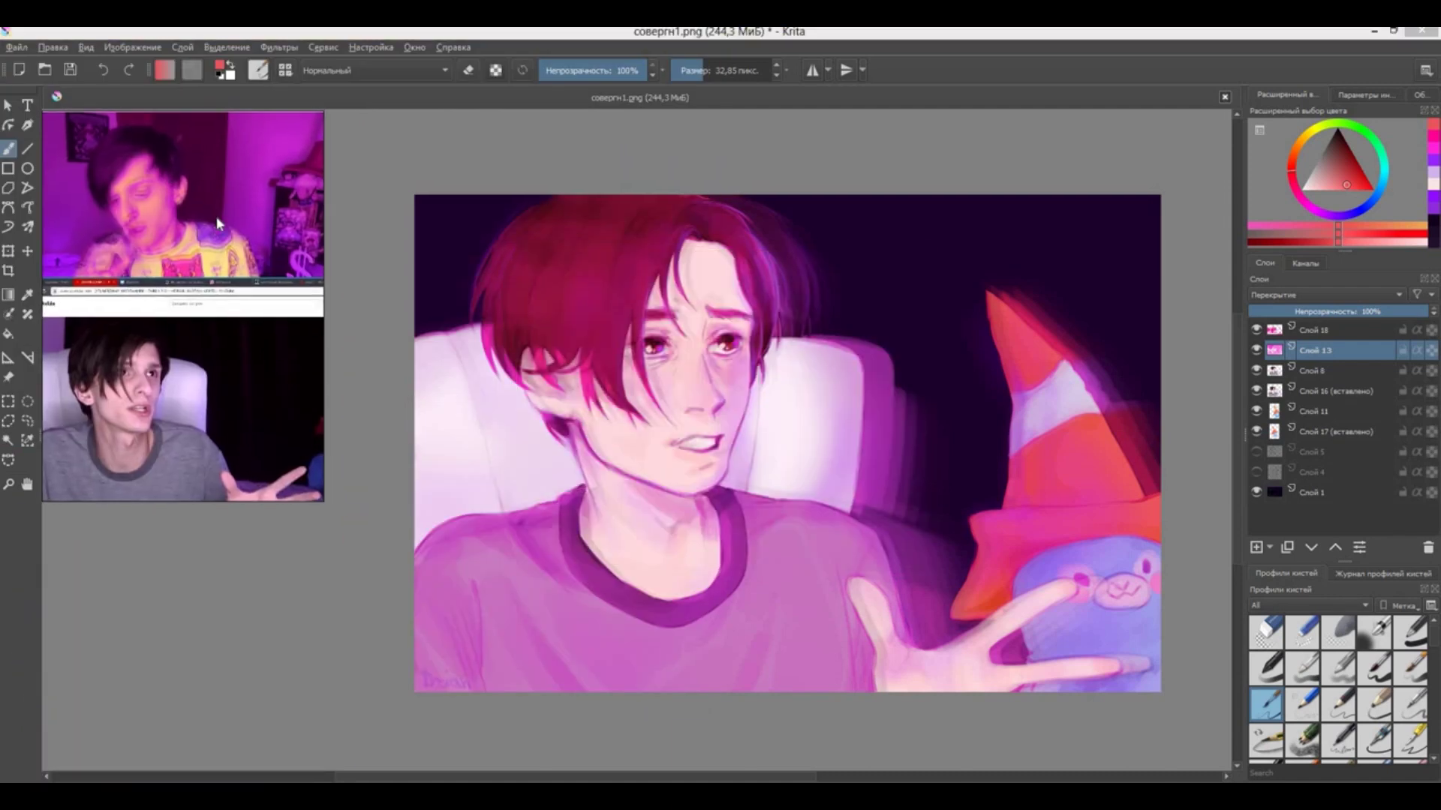
pyautogui.press('Insert')
pyautogui.moveTo(871, 604); pyautogui.dragTo(852, 604)
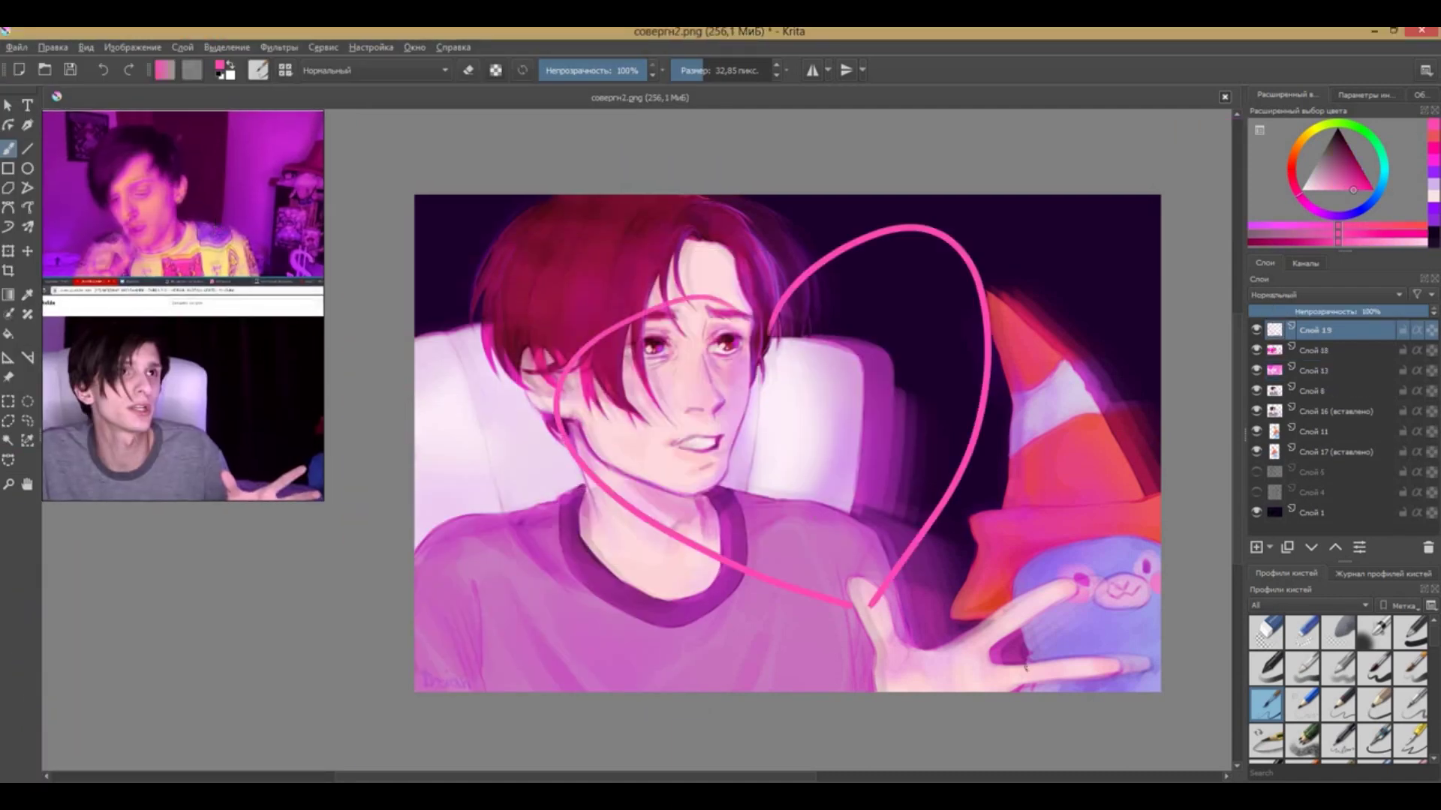